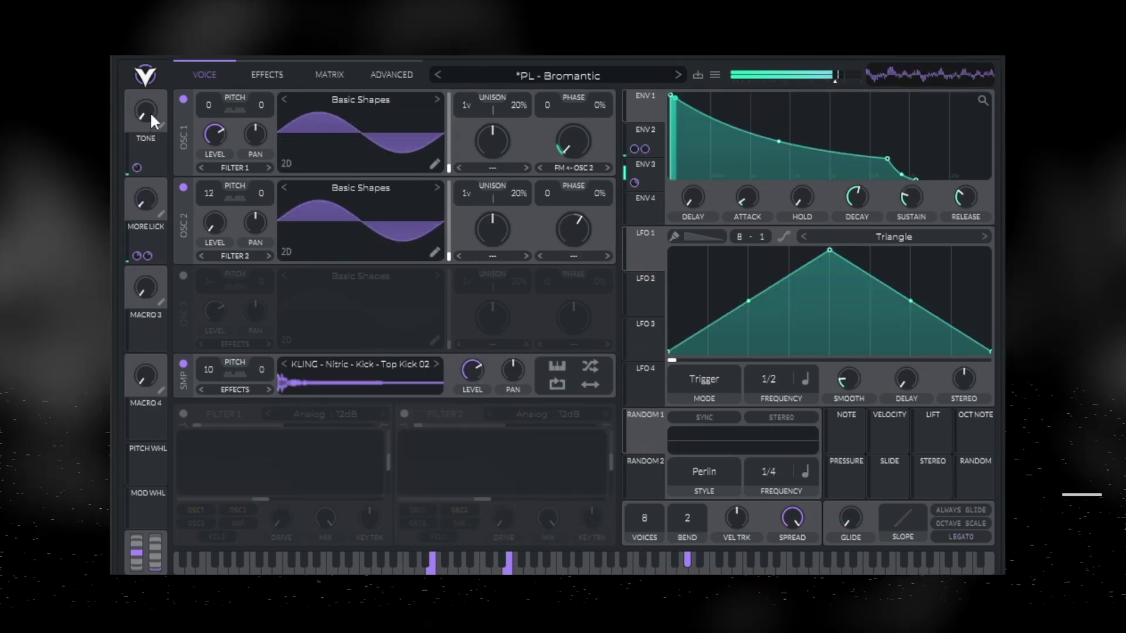
Step: Audition the finished lead presets by adjusting their Dirty and Tone macros
left_click_drag(149, 112, 154, 0)
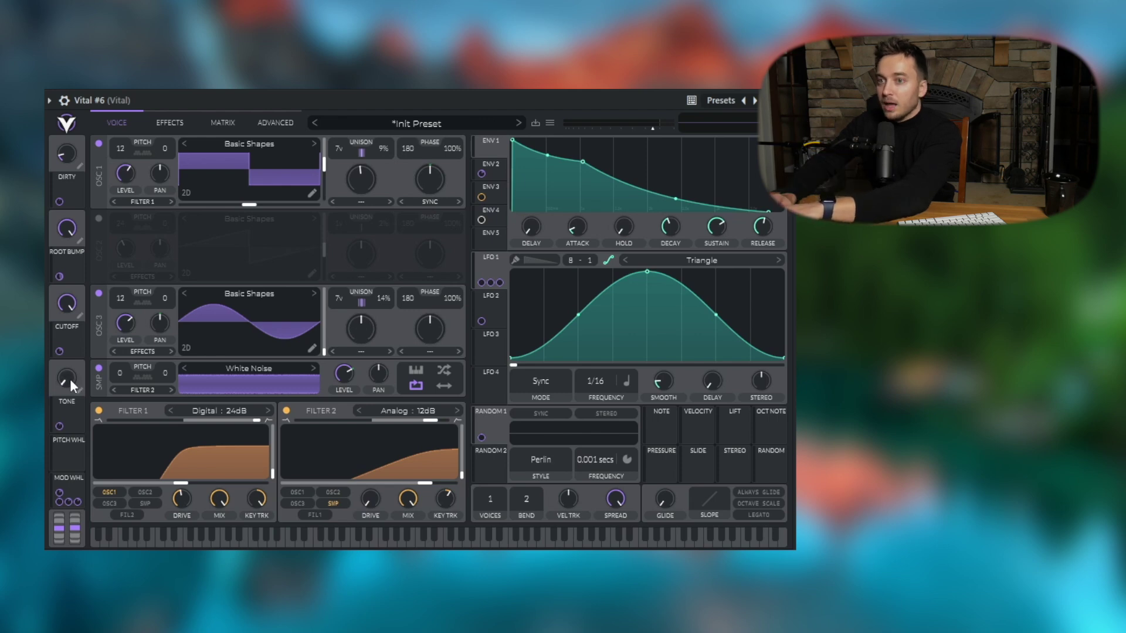
left_click_drag(69, 379, 74, 414)
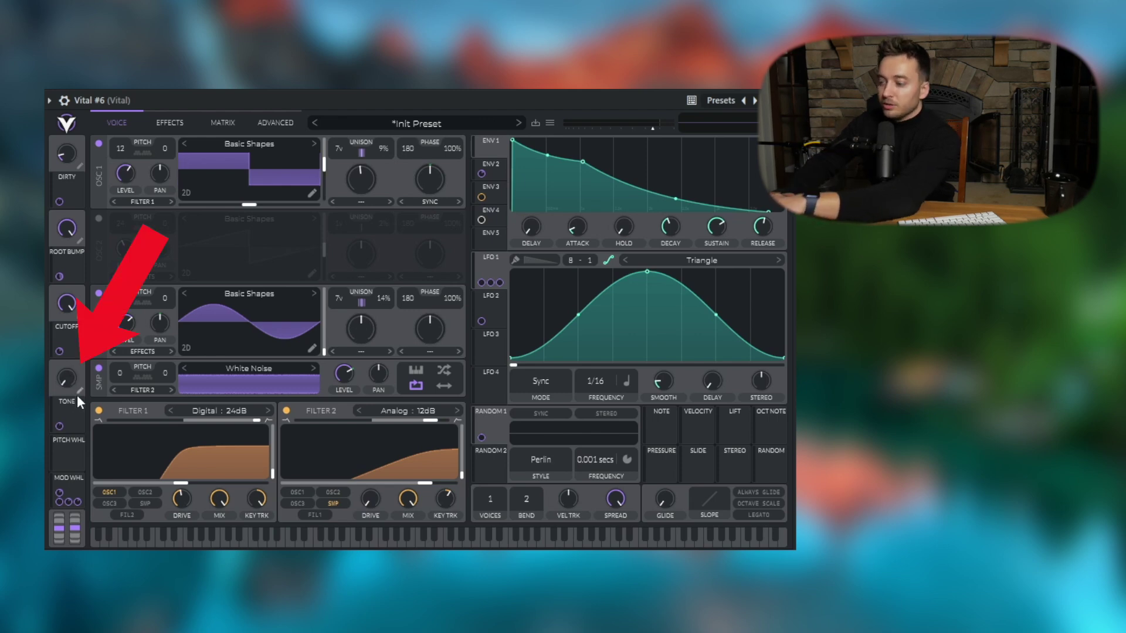
left_click_drag(68, 377, 69, 379)
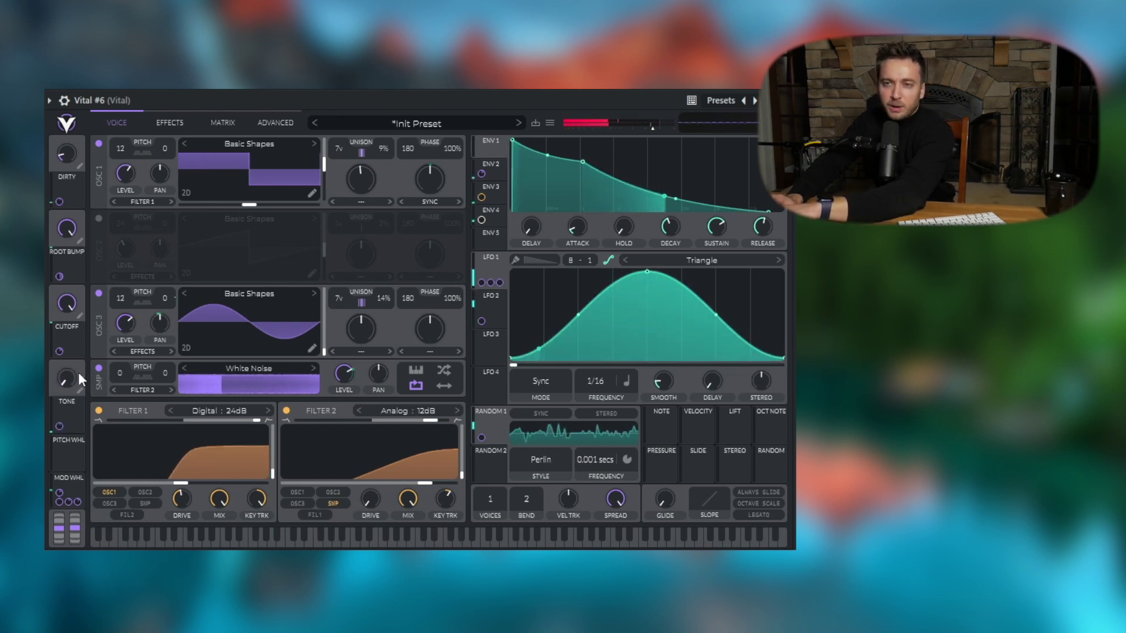
left_click_drag(79, 371, 65, 312)
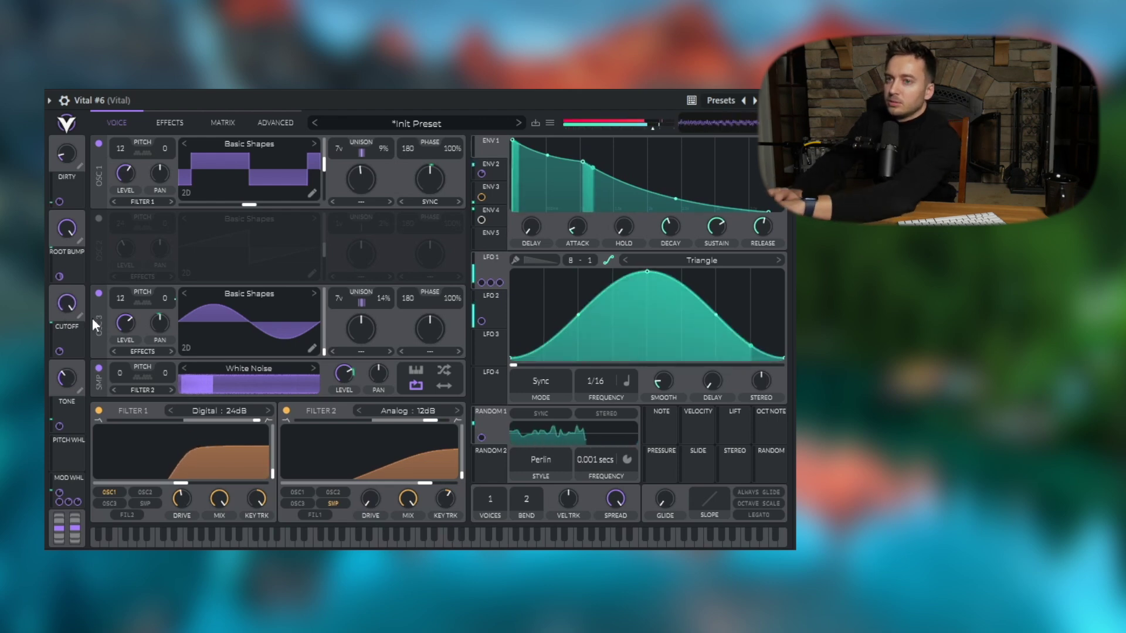
mouse_move(65, 375)
left_mouse_down()
mouse_move(76, 342)
mouse_move(68, 395)
mouse_move(72, 366)
left_mouse_up()
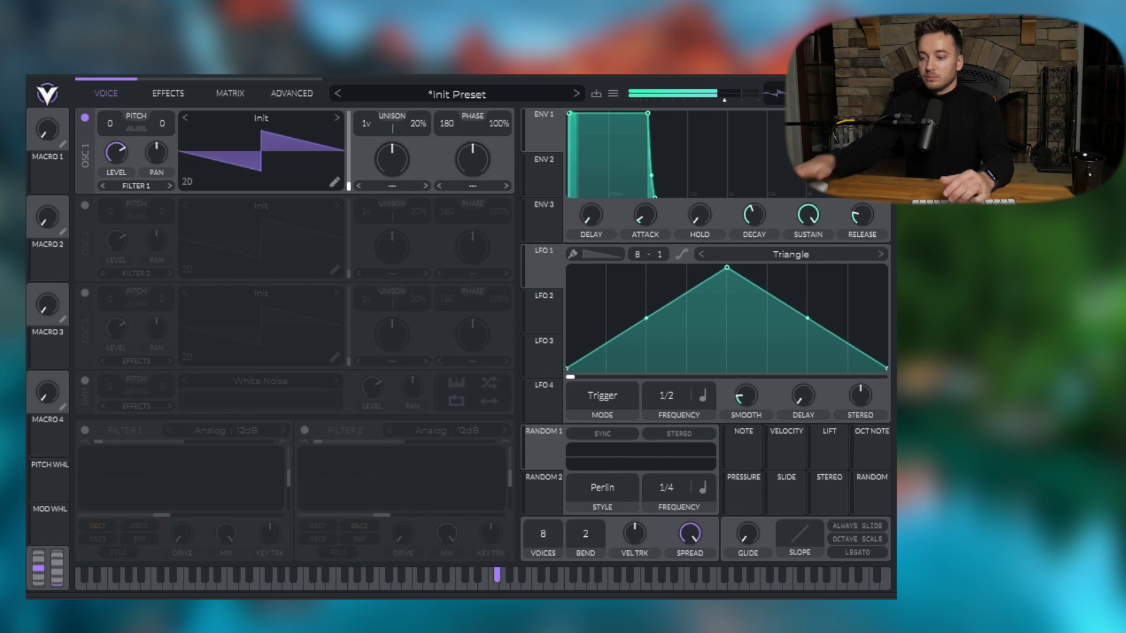
Step: Load the Basic Shapes wavetable from the favorites into oscillator 1
left_click(275, 120)
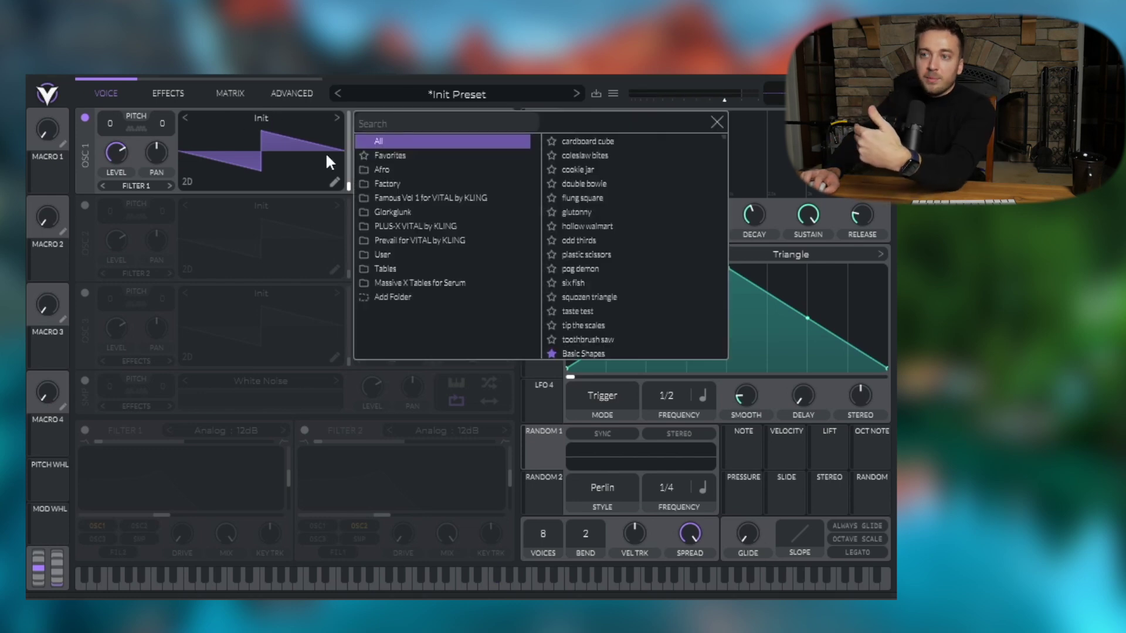
left_click(429, 156)
left_click(659, 146)
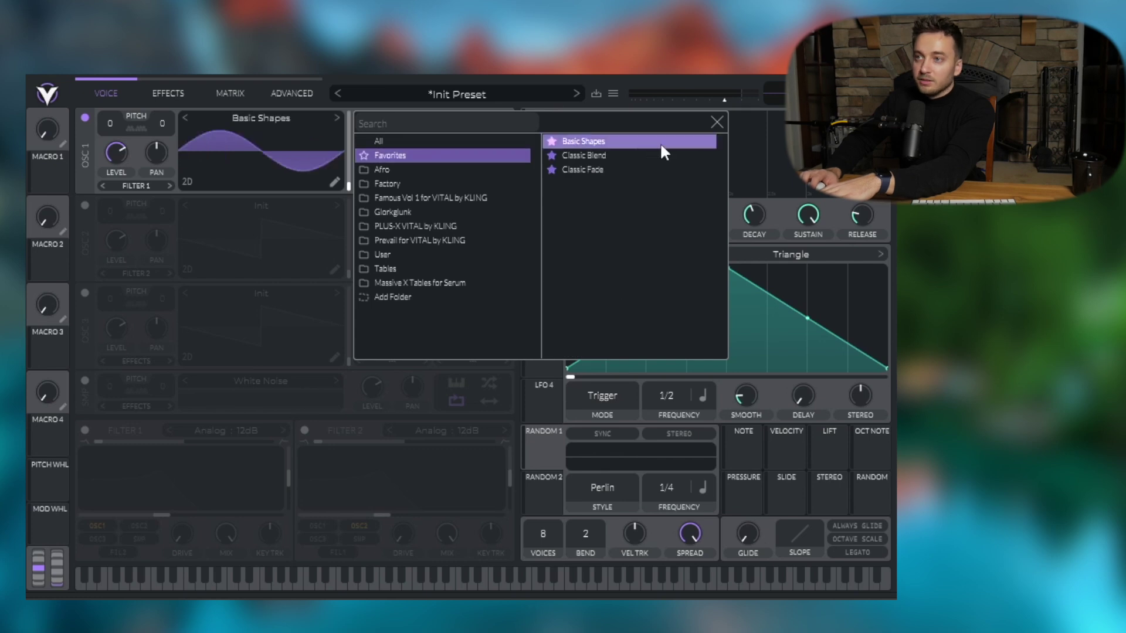
left_click(717, 122)
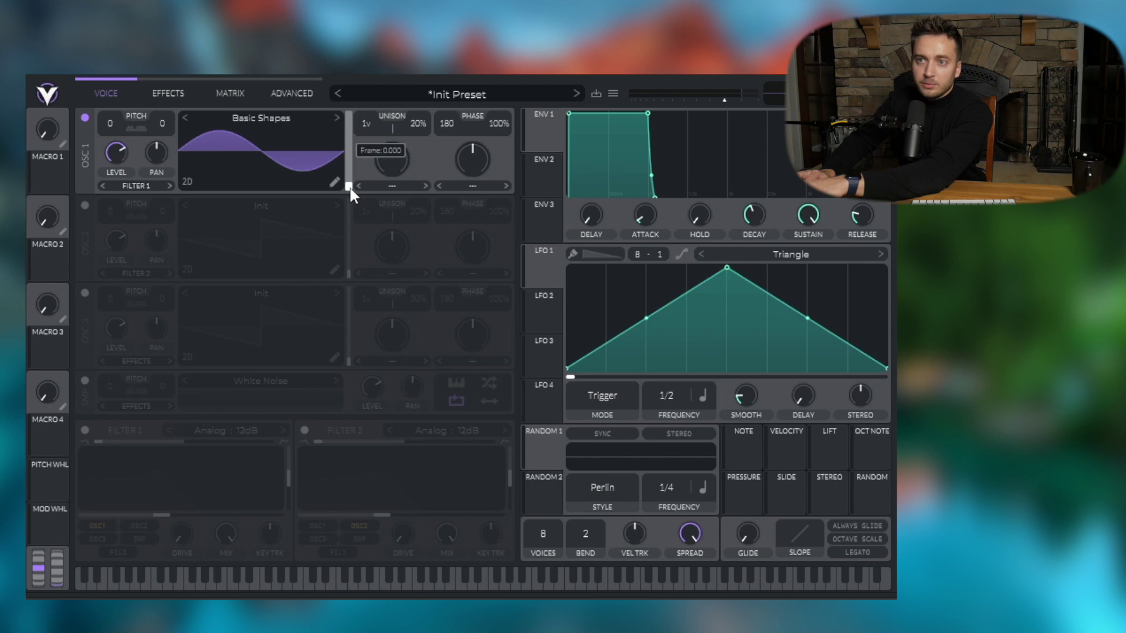
Step: Compare the sine, saw and square frames of oscillator 1's wavetable and settle on the square wave
mouse_move(350, 188)
left_mouse_down()
mouse_move(352, 142)
mouse_move(349, 178)
left_mouse_up()
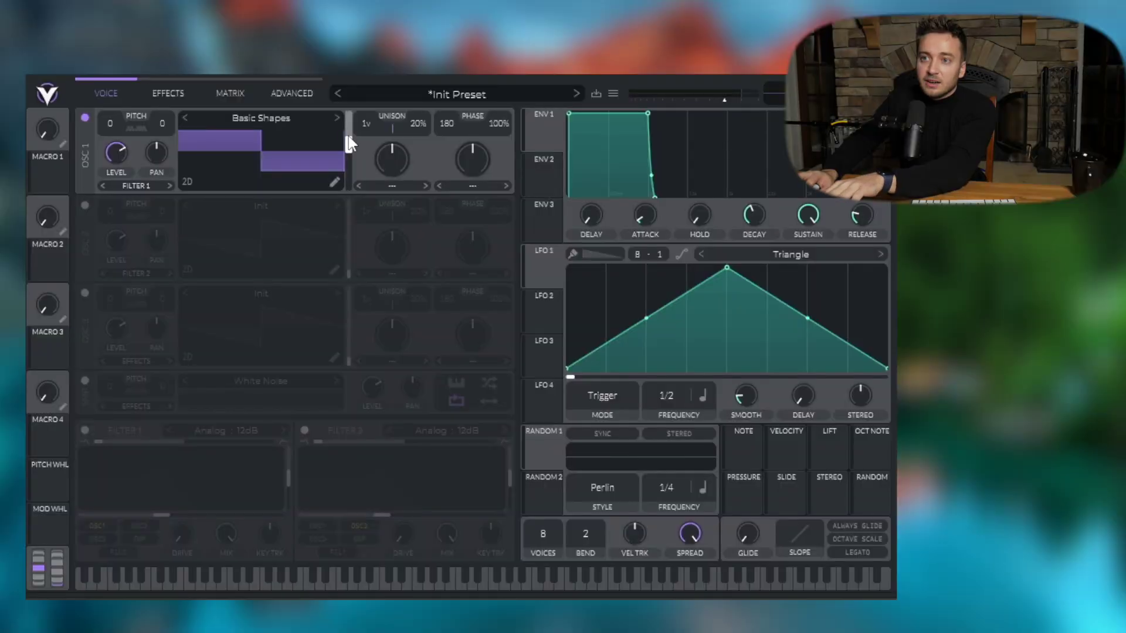
left_click_drag(350, 143, 371, 159)
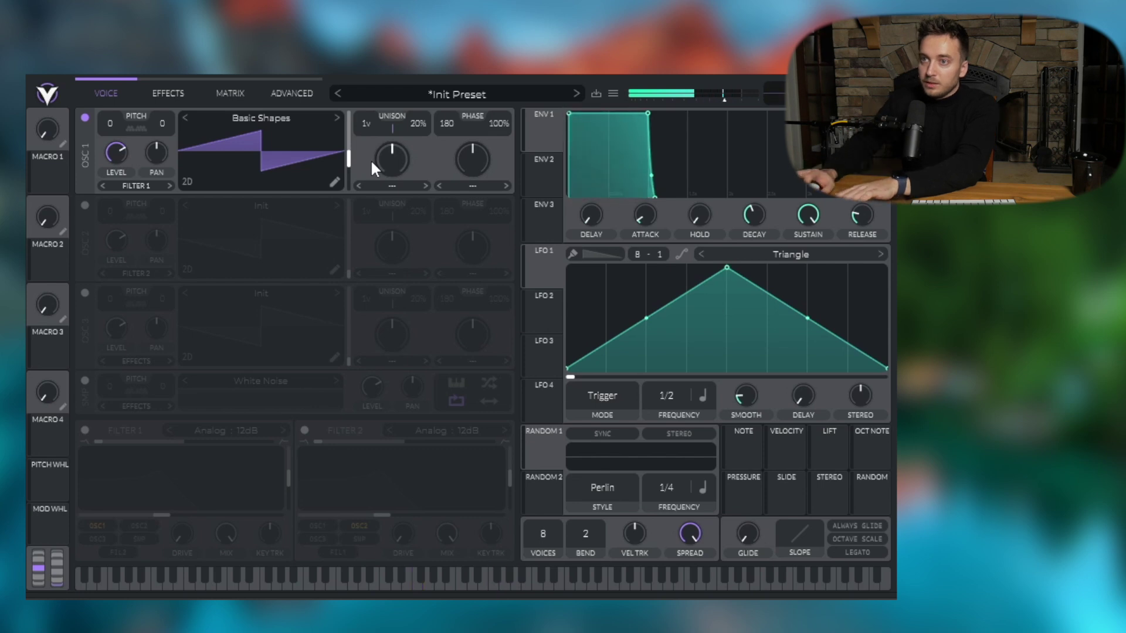
mouse_move(354, 159)
left_click_drag(353, 159, 353, 140)
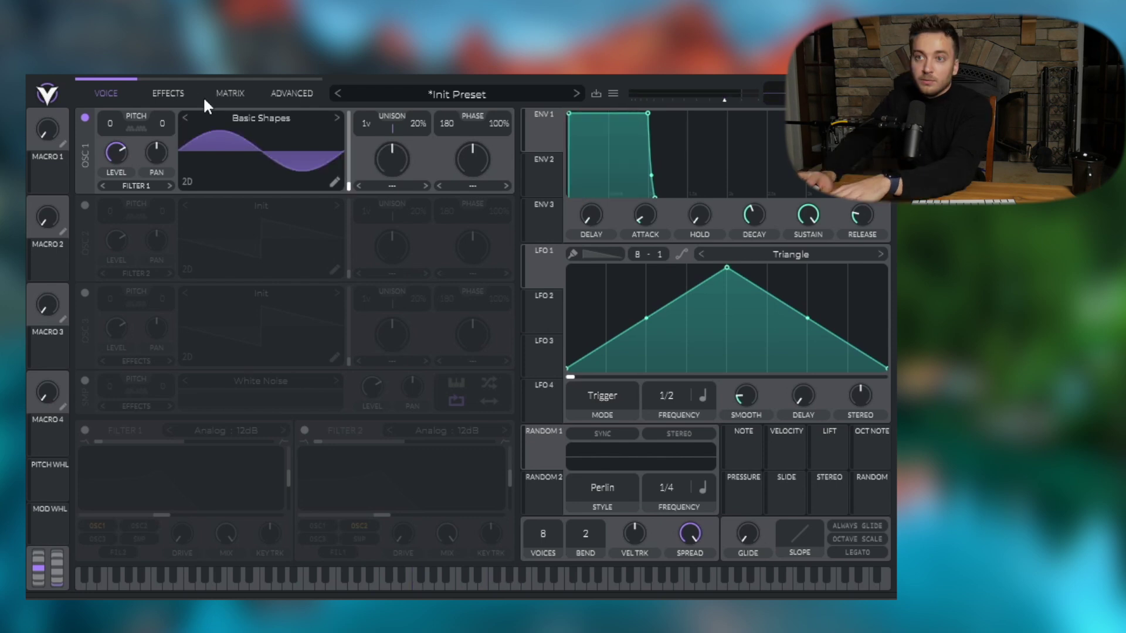
left_click_drag(350, 187, 353, 133)
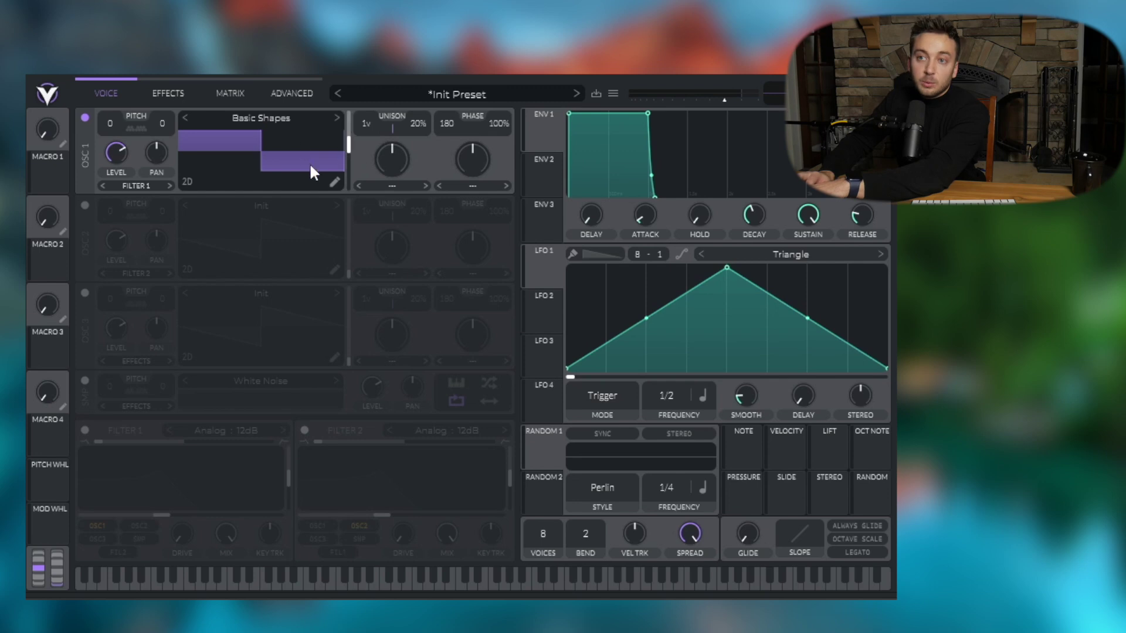
left_click_drag(349, 149, 357, 231)
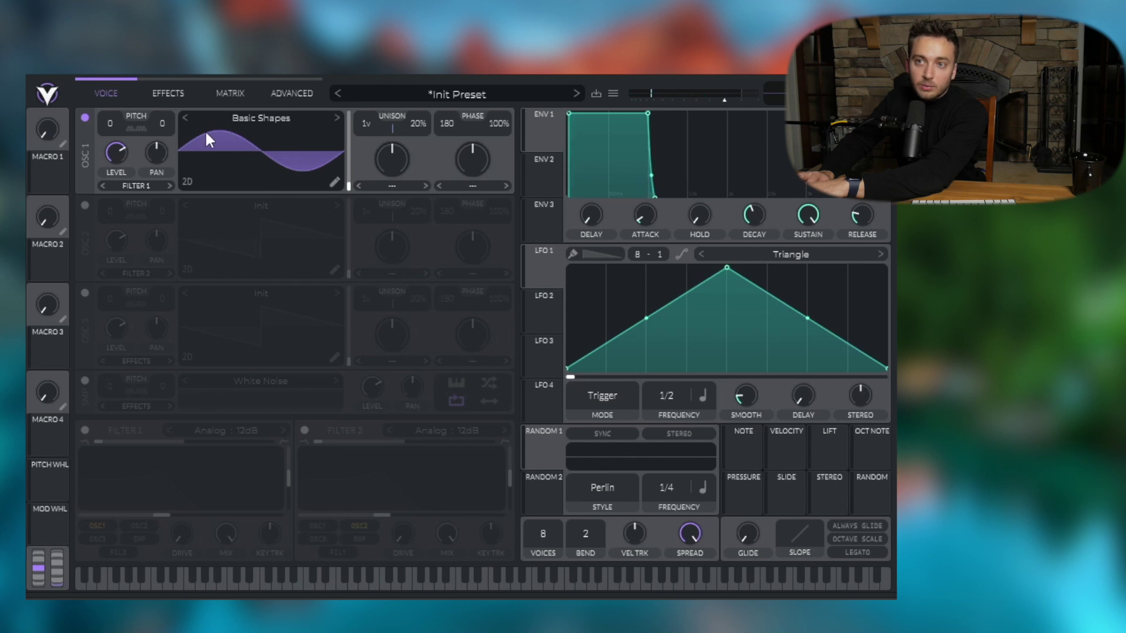
left_click_drag(349, 182, 355, 132)
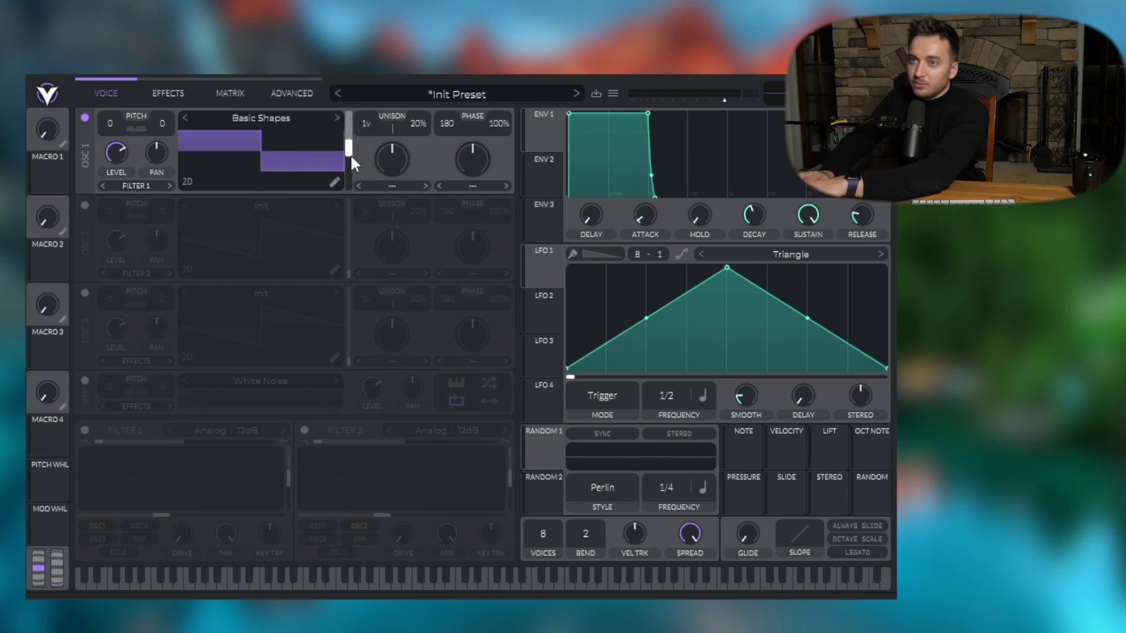
left_click_drag(350, 154, 350, 173)
Step: Enable the Distortion effect in the effects chain
left_click(161, 94)
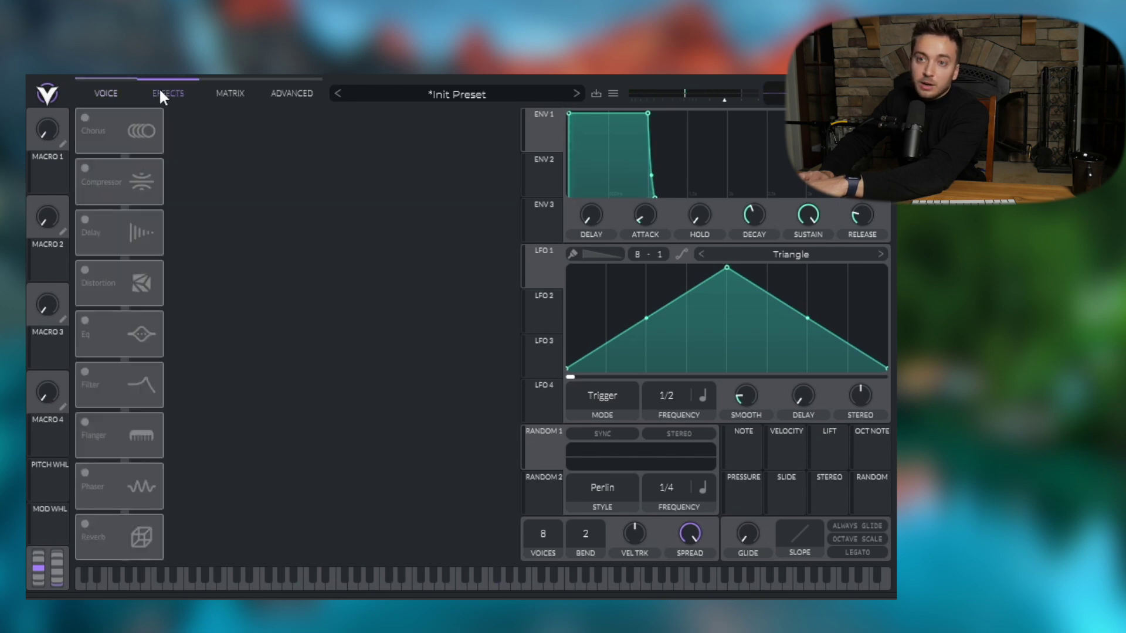
left_click(84, 265)
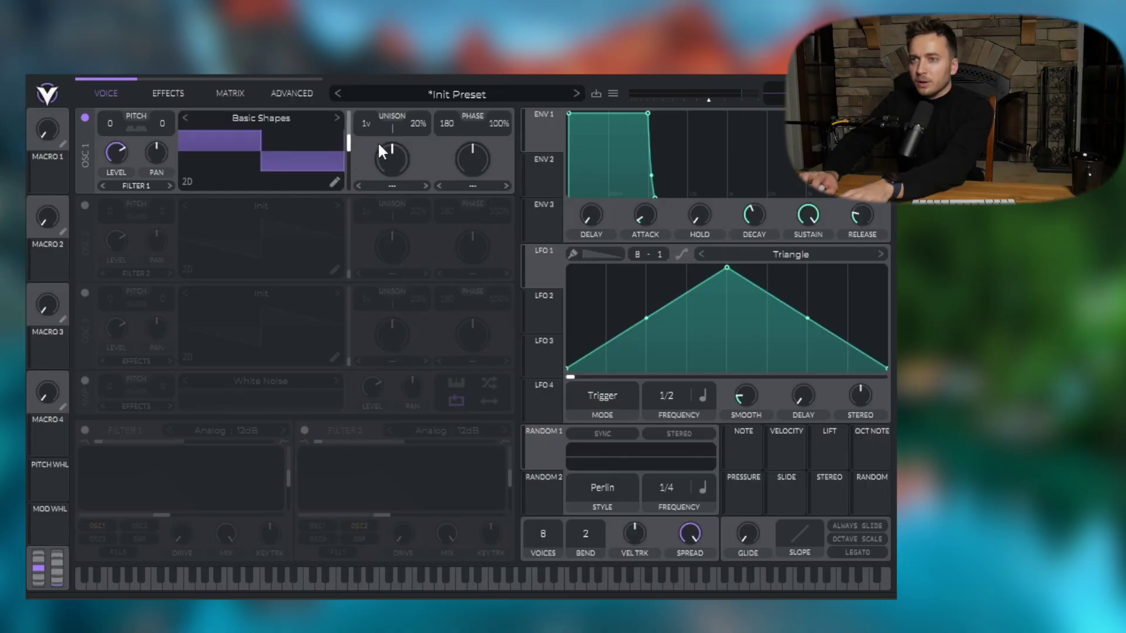
Step: Set oscillator 1 to 7 unison voices with a unison detune of 9%
left_click_drag(367, 124, 385, 77)
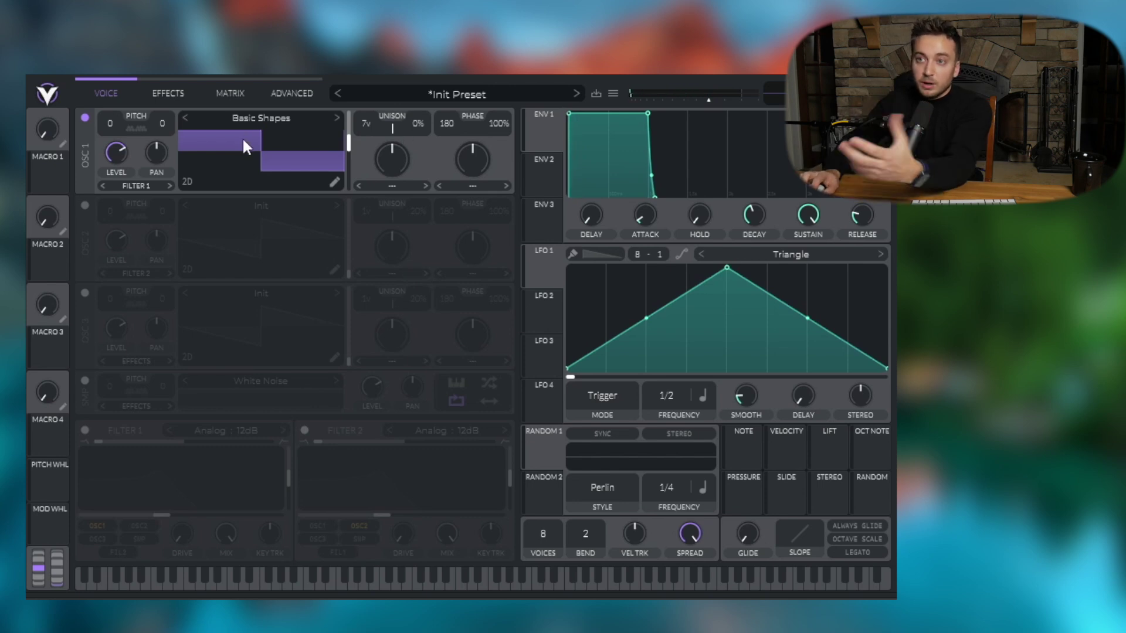
left_click_drag(422, 130, 437, 88)
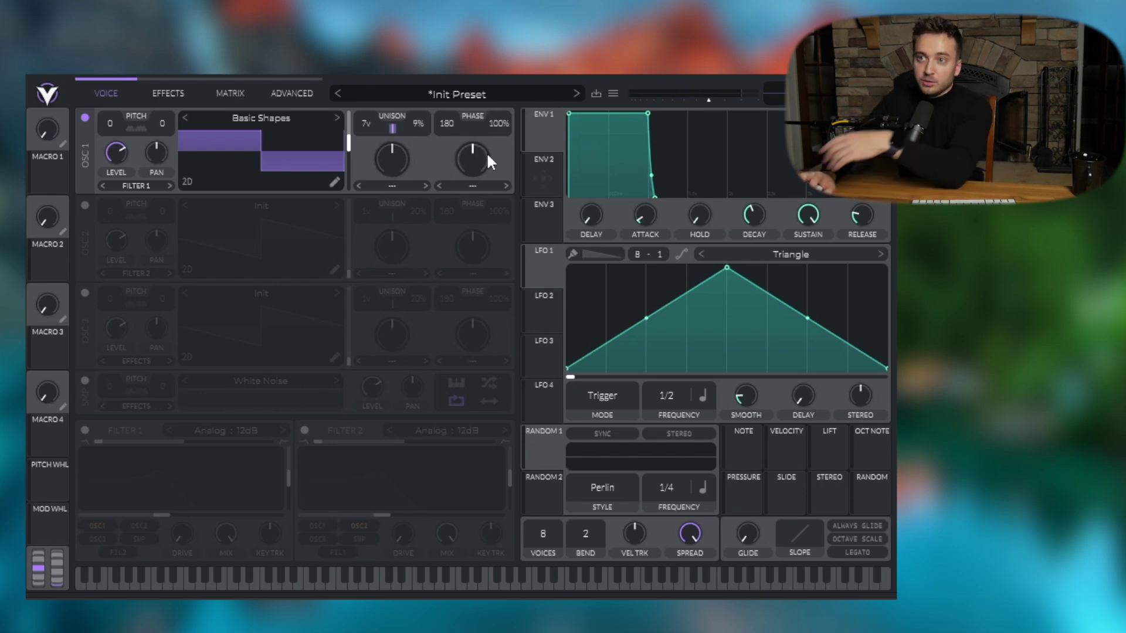
left_click_drag(418, 130, 432, 75)
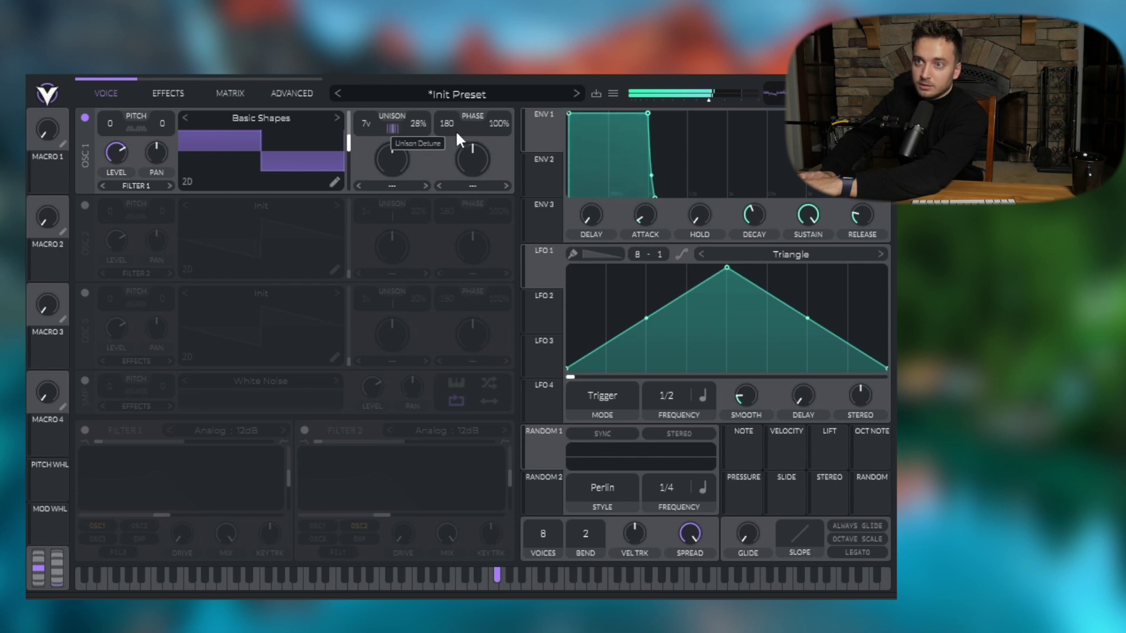
left_click_drag(456, 197, 457, 160)
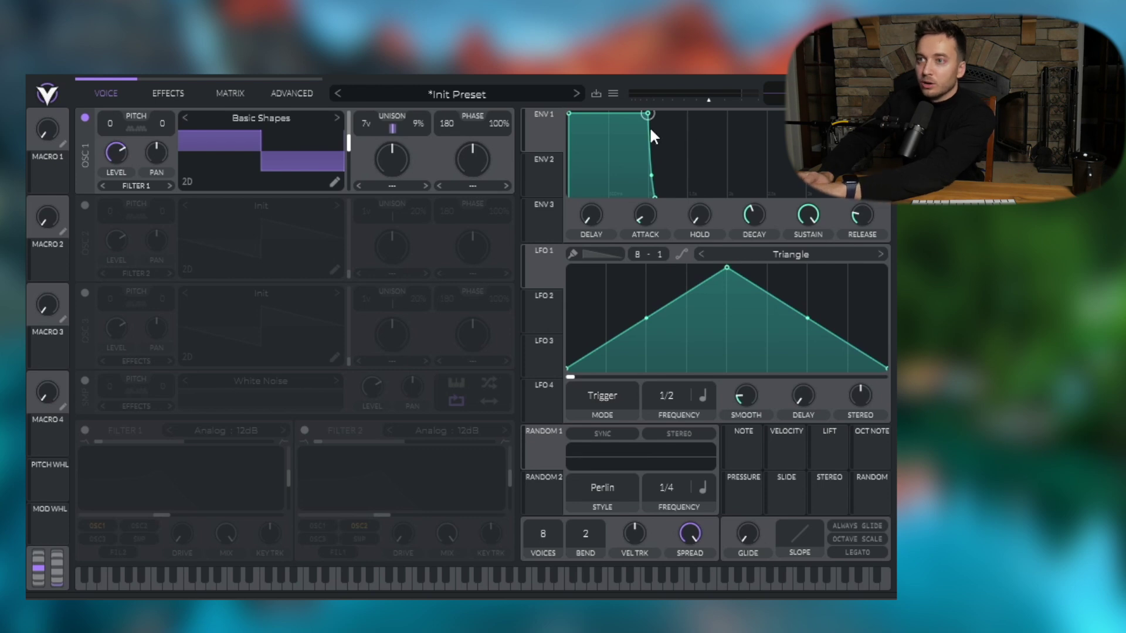
Step: Shape Envelope 1 with a lower sustain level and a much longer release
left_click_drag(649, 117, 640, 137)
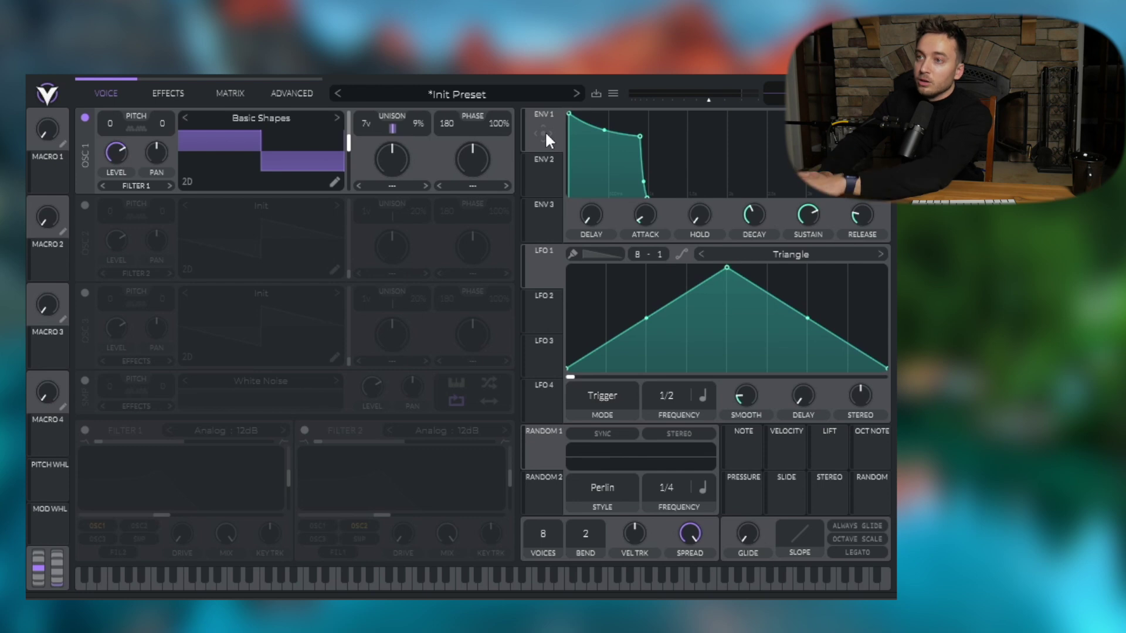
mouse_move(645, 140)
left_mouse_down()
mouse_move(652, 121)
mouse_move(643, 140)
left_mouse_up()
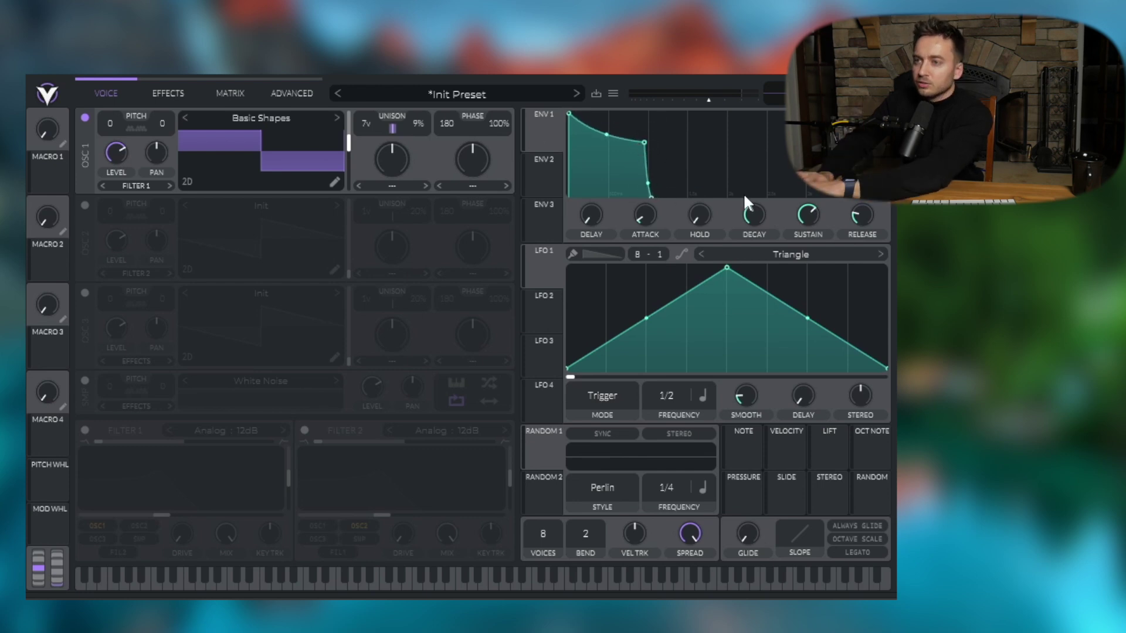
left_click_drag(860, 217, 863, 200)
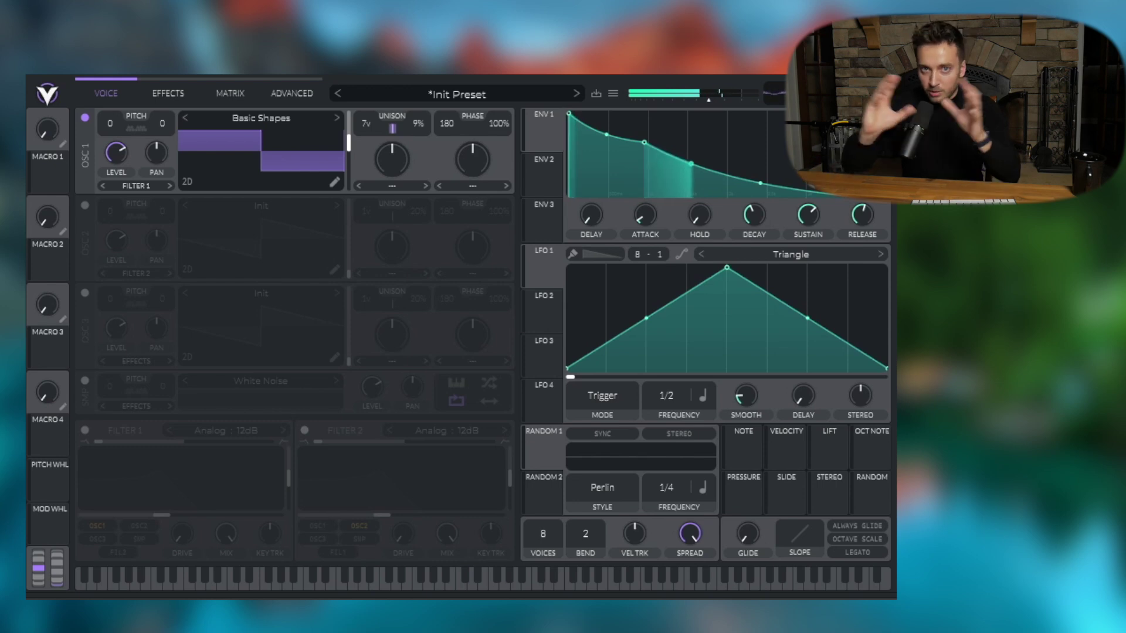
Step: Reduce the synth's polyphony to 1 voice
left_click_drag(547, 523, 546, 557)
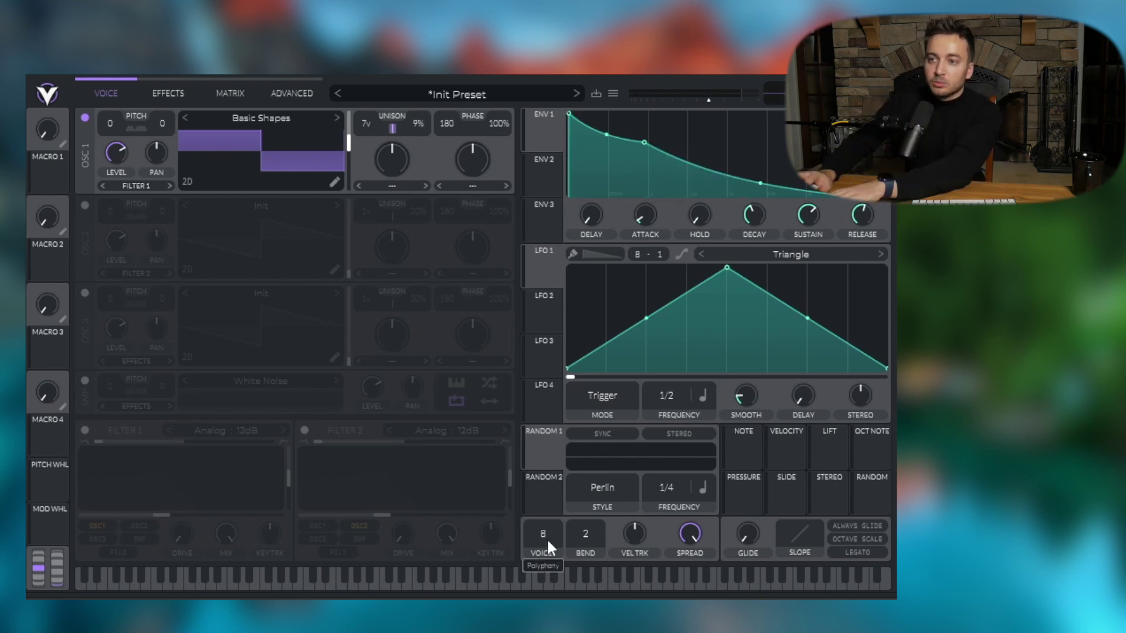
left_click_drag(546, 537, 541, 599)
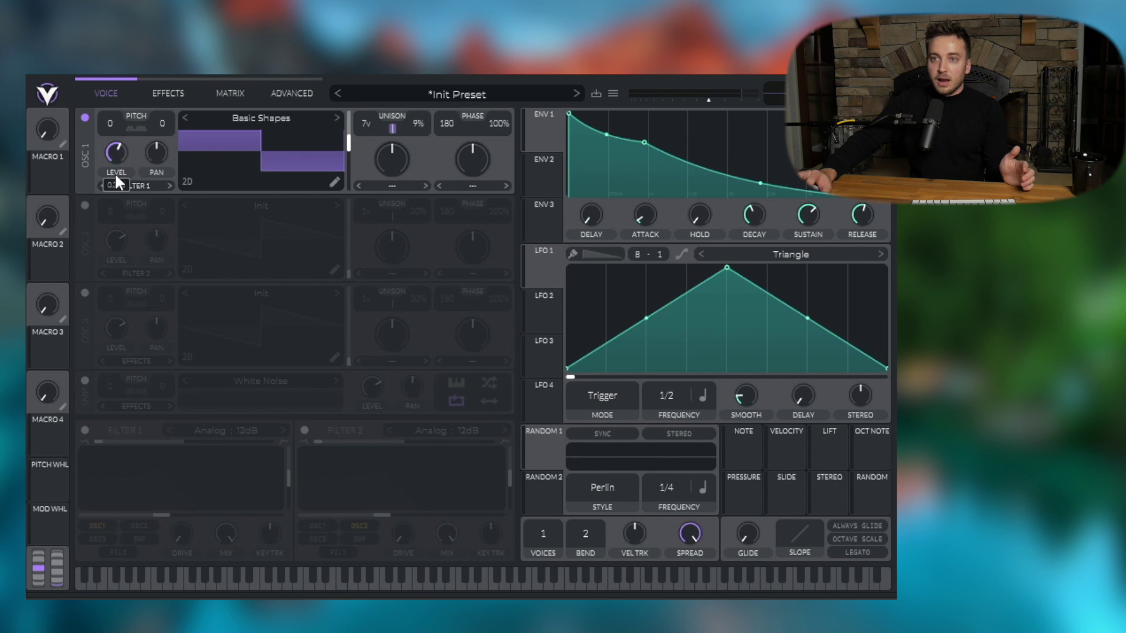
left_click(85, 292)
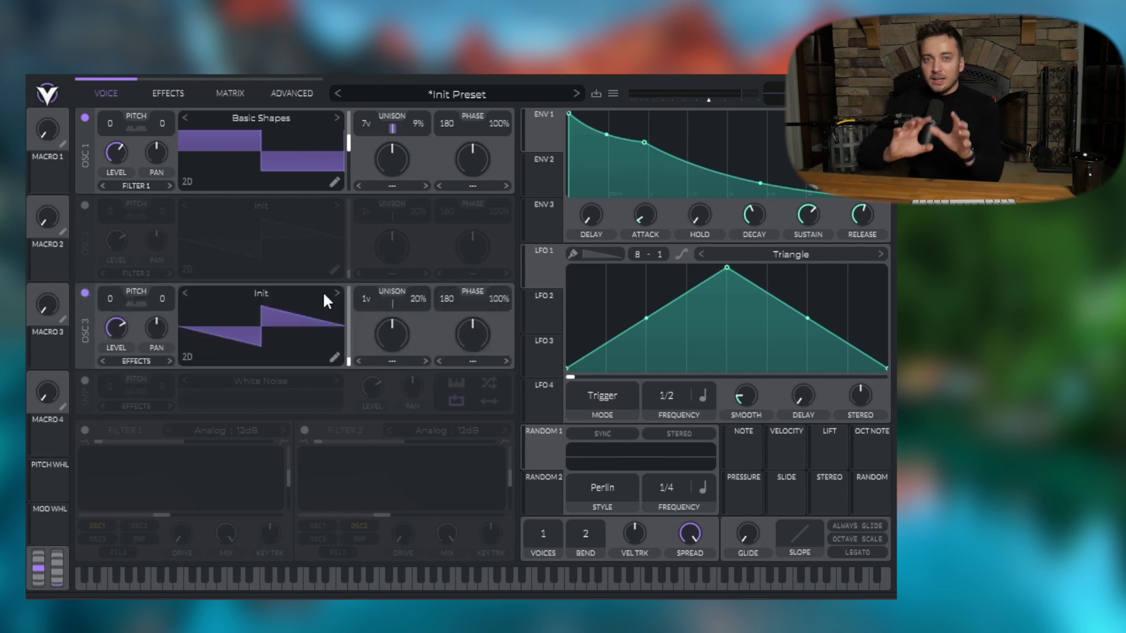
left_click(87, 293)
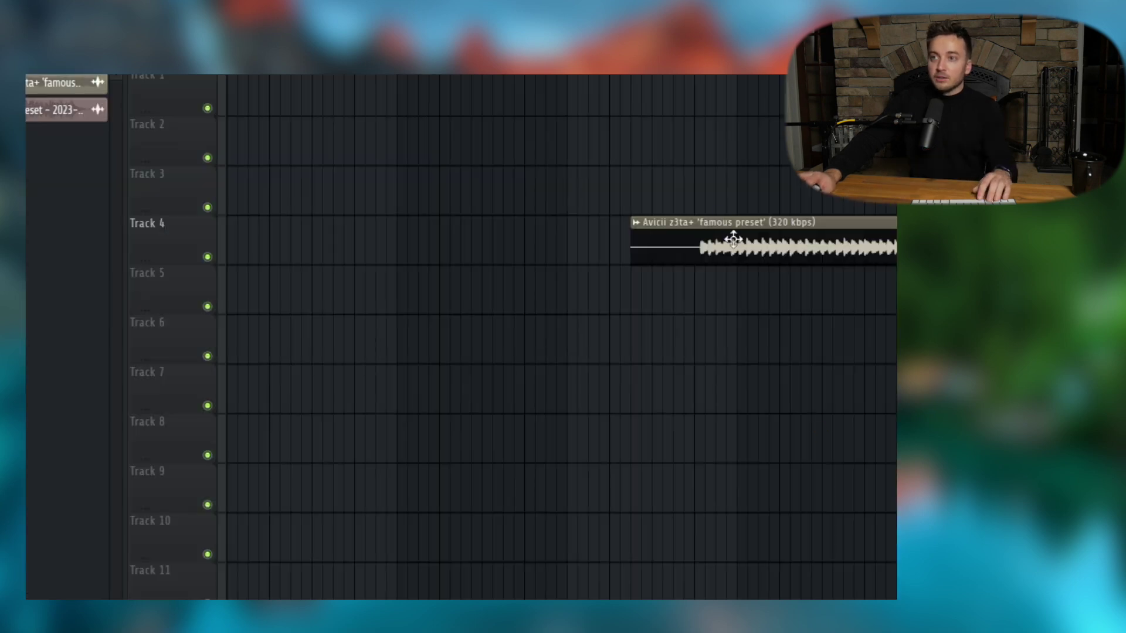
left_click_drag(733, 239, 563, 239)
key("space")
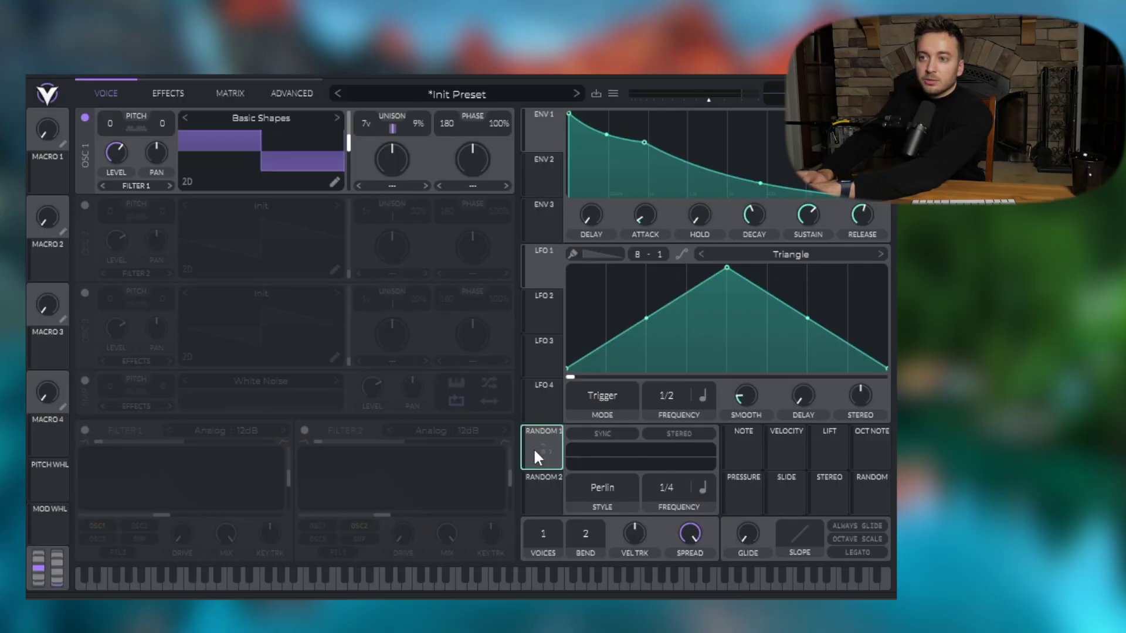
Step: Switch the Random 1 frequency from tempo-synced to seconds and set it to 0.001 secs, keeping the Perlin style
left_click(702, 487)
left_click(731, 511)
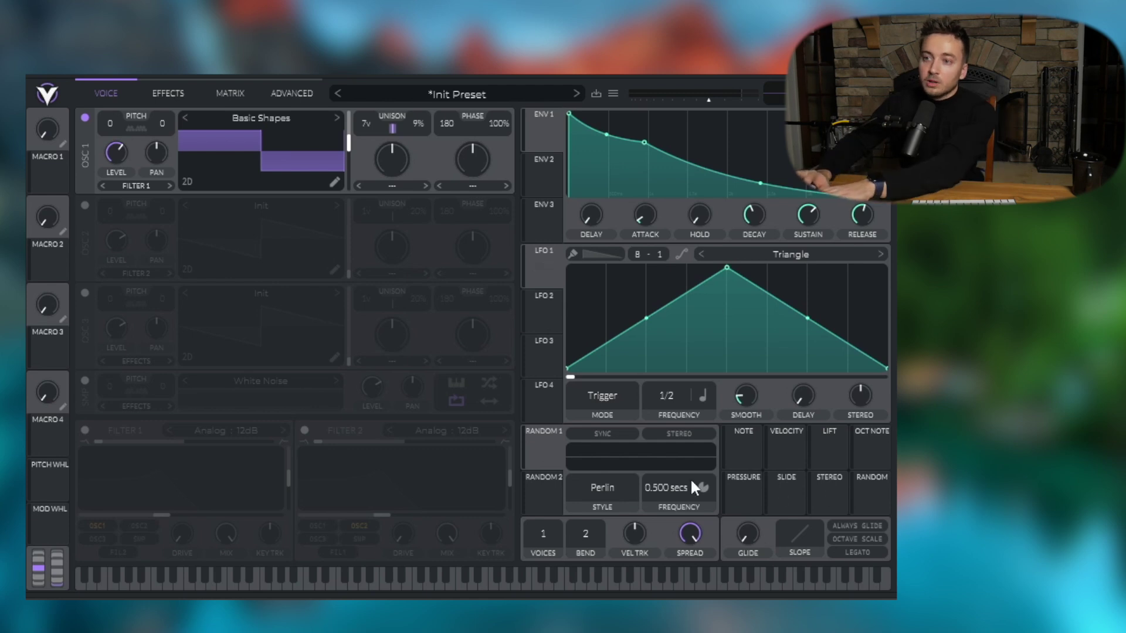
left_click(614, 489)
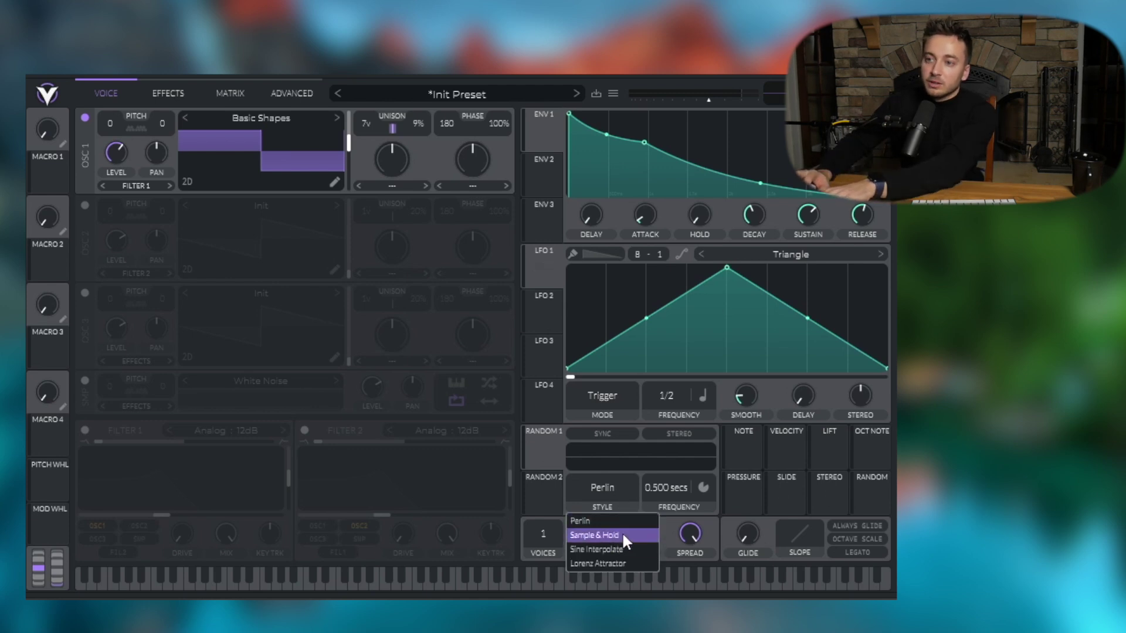
left_click(604, 467)
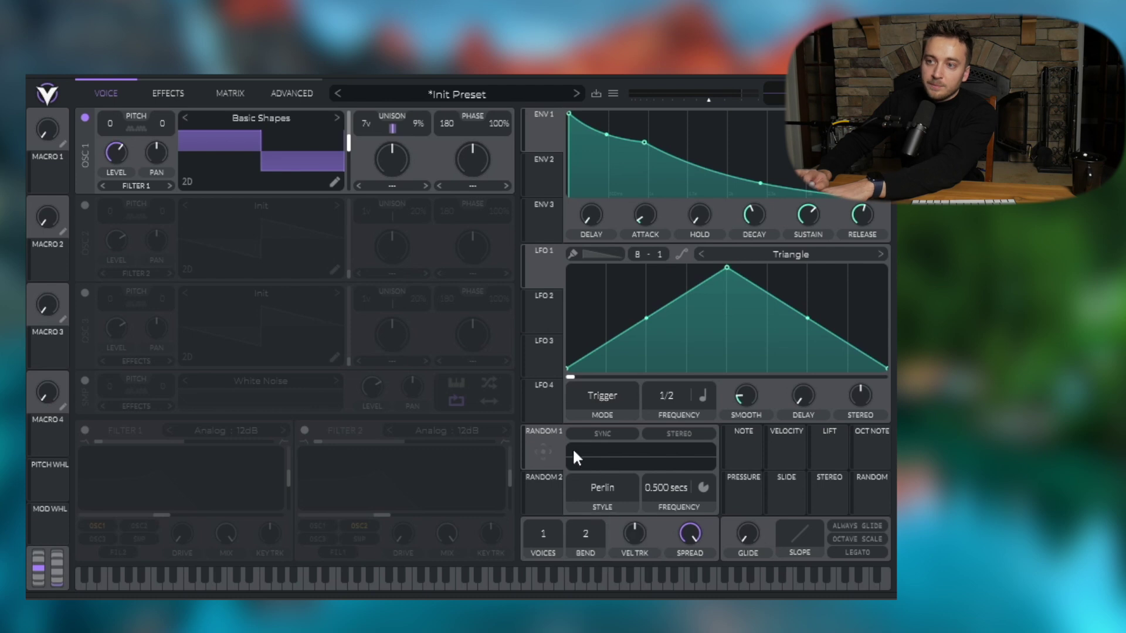
left_click(707, 490)
left_click(704, 505)
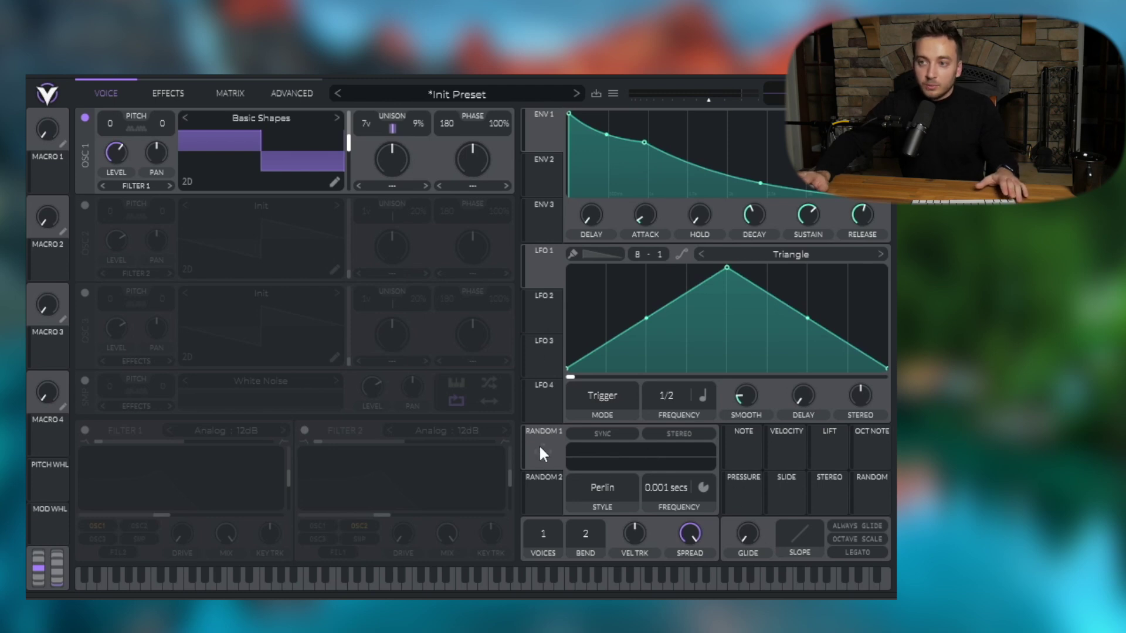
Step: Modulate oscillator 1's level with Random 1, let Macro 1 control the modulation amount, and turn Macro 1 down to zero
mouse_move(544, 445)
left_mouse_down()
mouse_move(467, 377)
mouse_move(110, 128)
mouse_move(115, 145)
left_mouse_up()
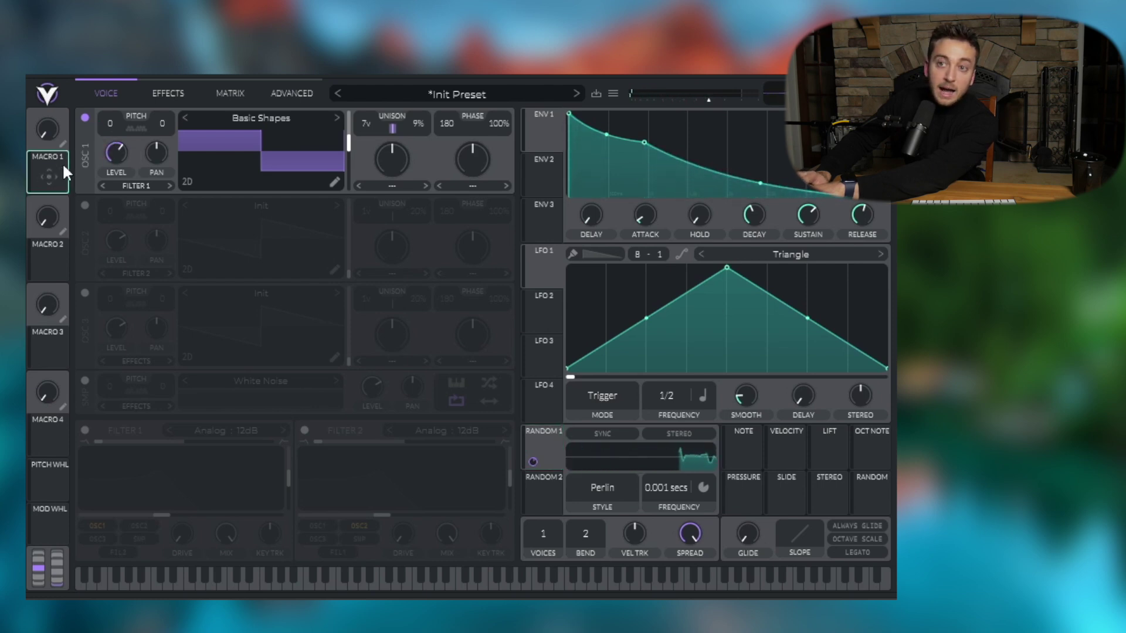
left_click_drag(64, 166, 110, 125)
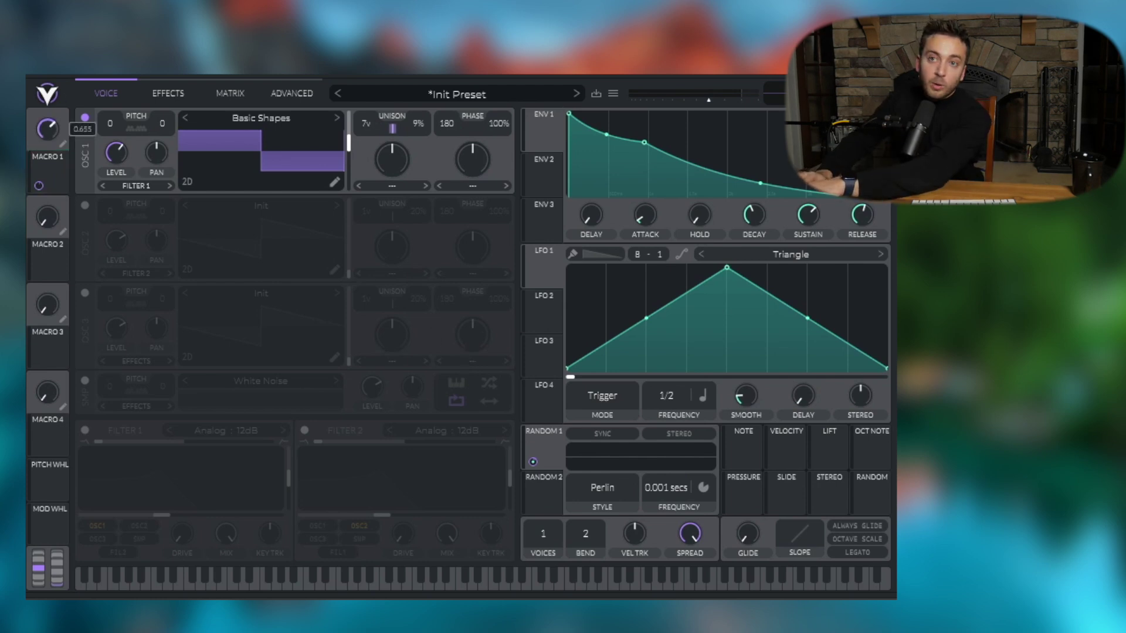
left_click_drag(37, 132, 64, 174)
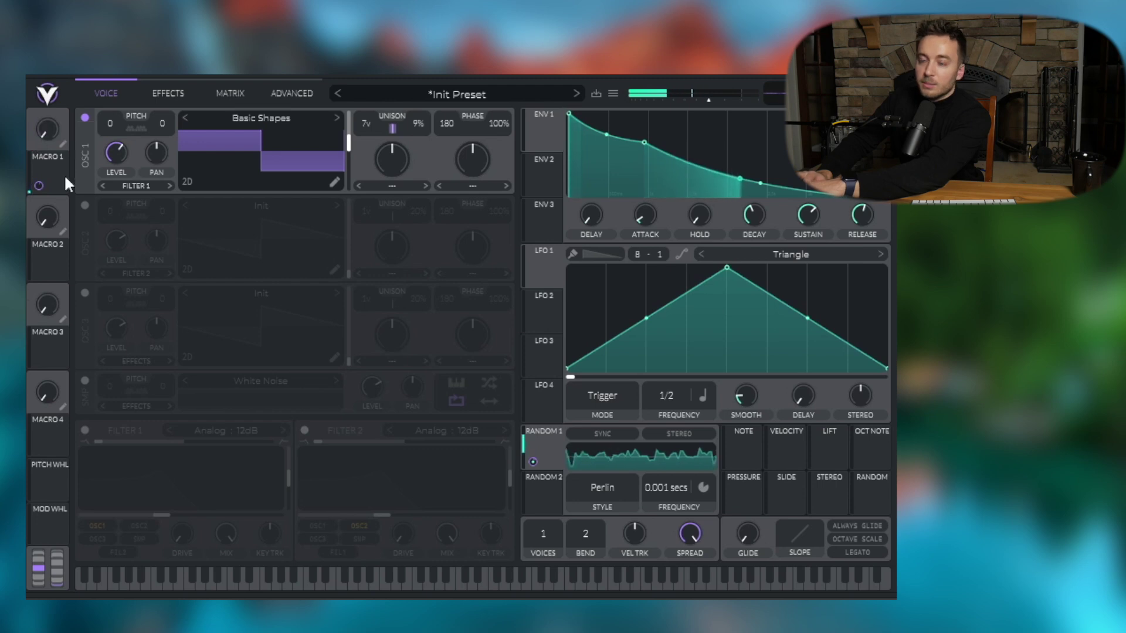
Step: Raise Macro 1 to bring in the Random 1 modulation on oscillator 1's level while auditioning the sound
left_click_drag(49, 127, 46, 92)
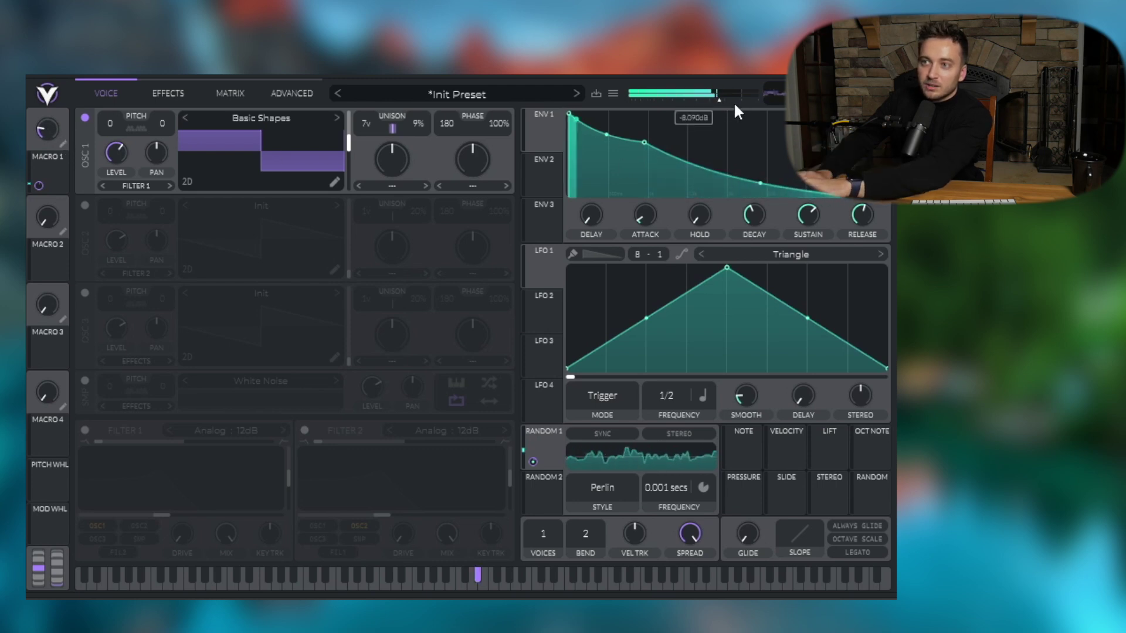
left_click_drag(124, 150, 126, 147)
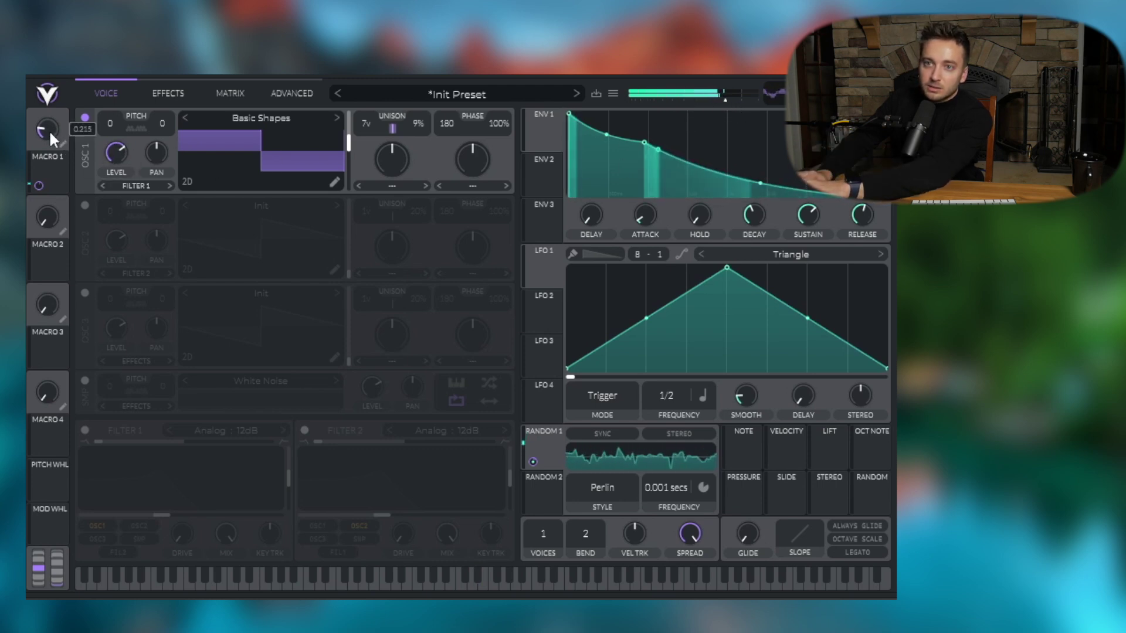
left_click_drag(48, 129, 69, 105)
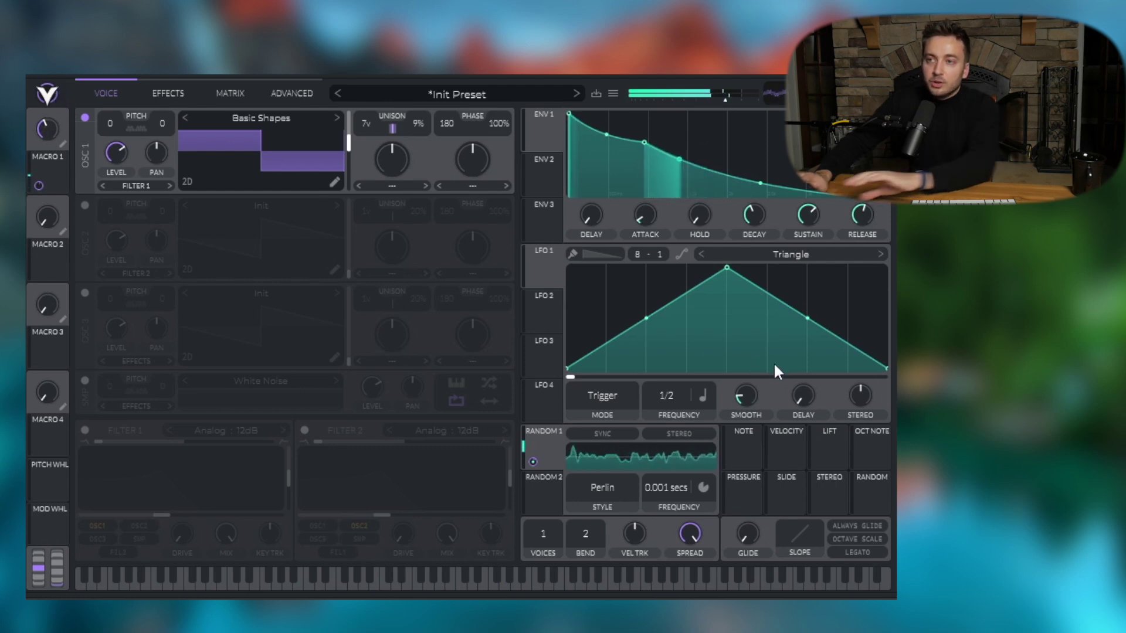
Step: Set LFO 1 to Sync mode with its frequency in seconds at 0.013 secs, keeping the unsmoothed Triangle shape
mouse_move(549, 270)
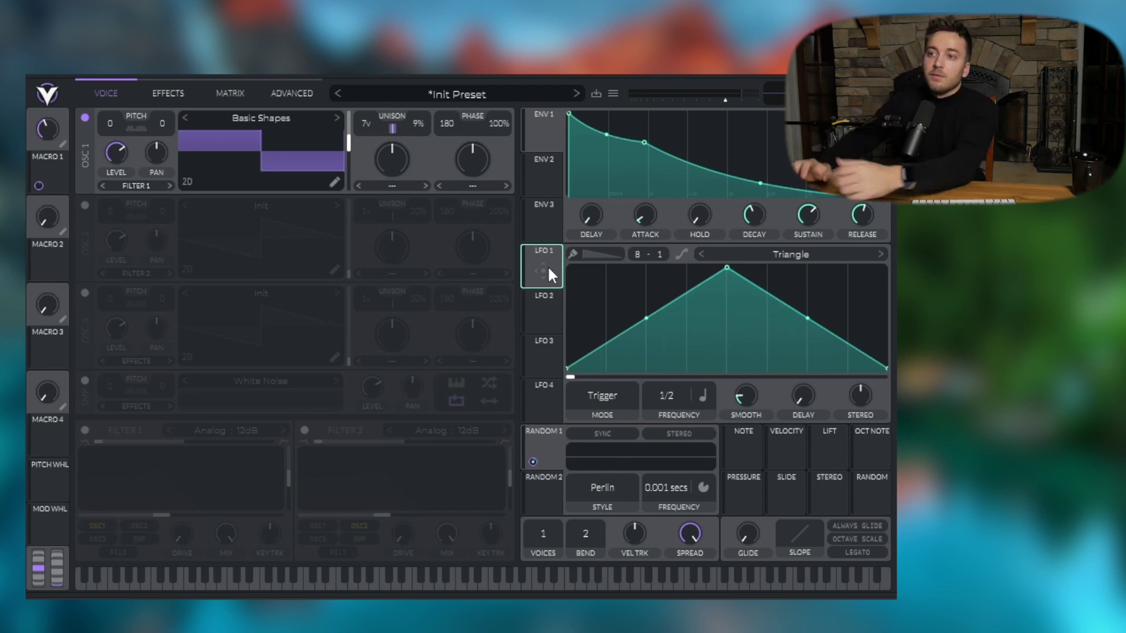
left_click(681, 255)
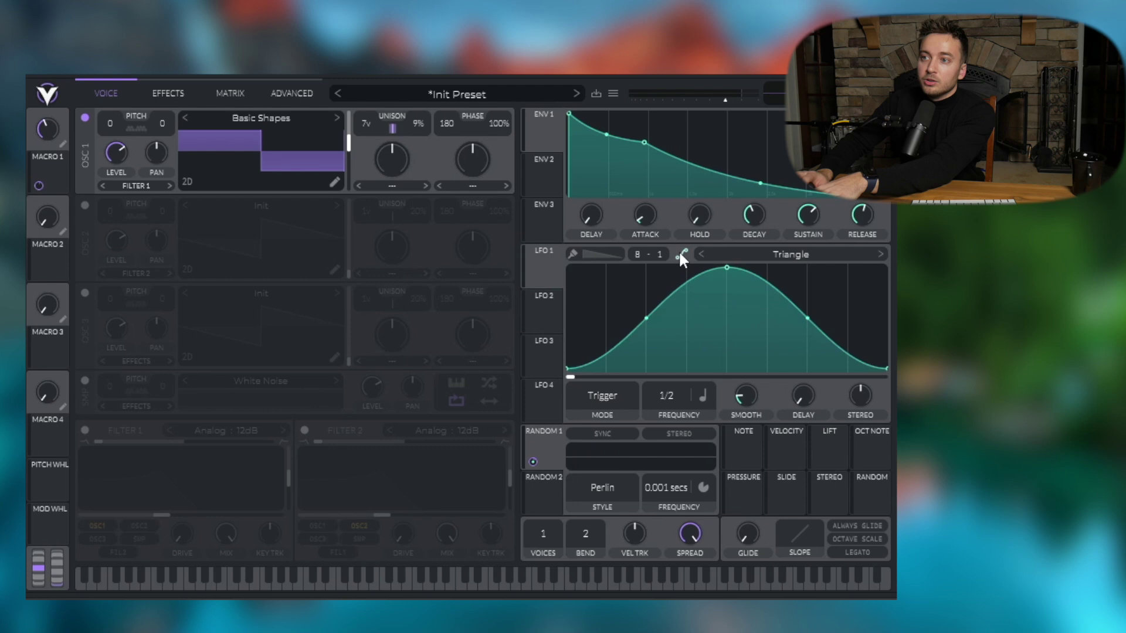
left_click(698, 395)
left_click(711, 416)
left_click(580, 411)
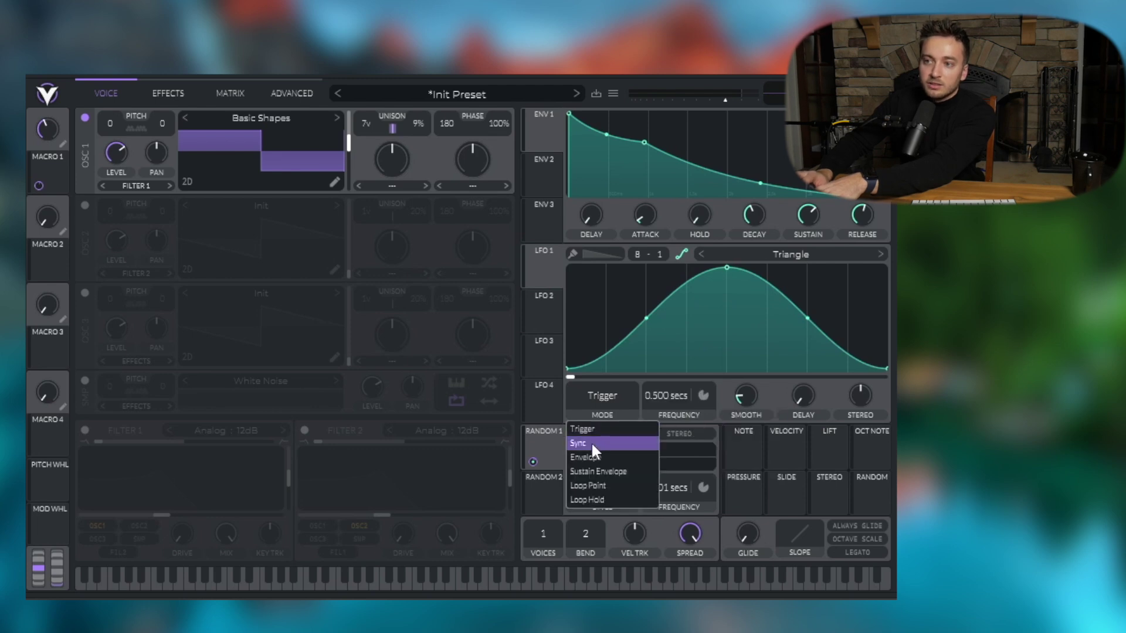
left_click(591, 444)
scroll(692, 390, "up", 1)
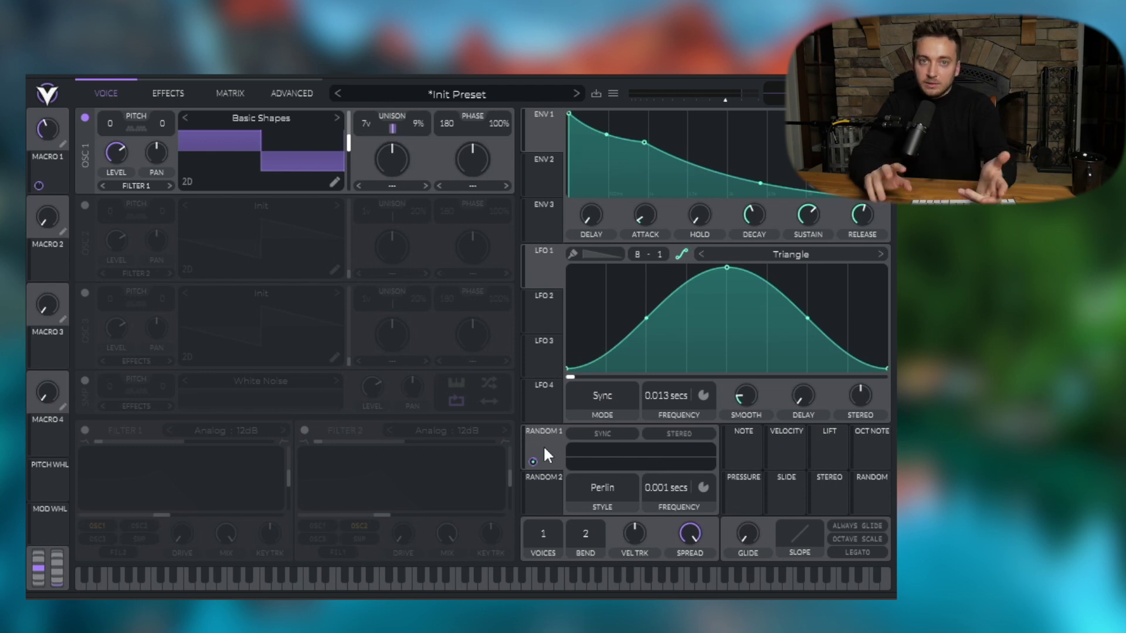
left_click(682, 254)
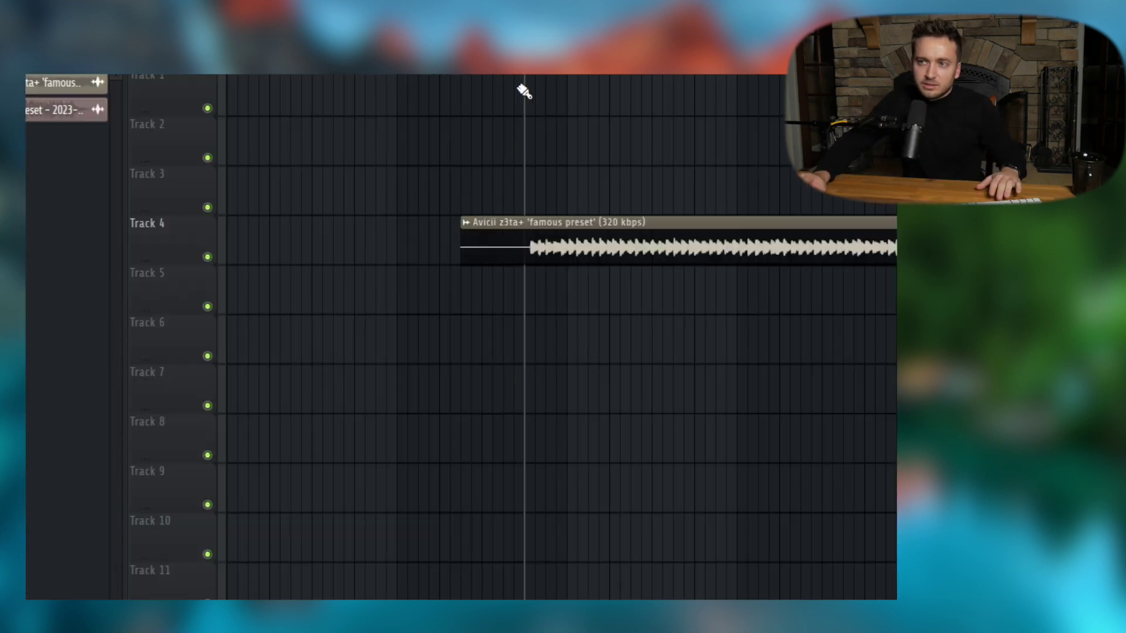
Step: Switch to the playlist and play the start of the Avicii z3ta+ 'famous preset' reference clip on Track 4 for comparison
key("space")
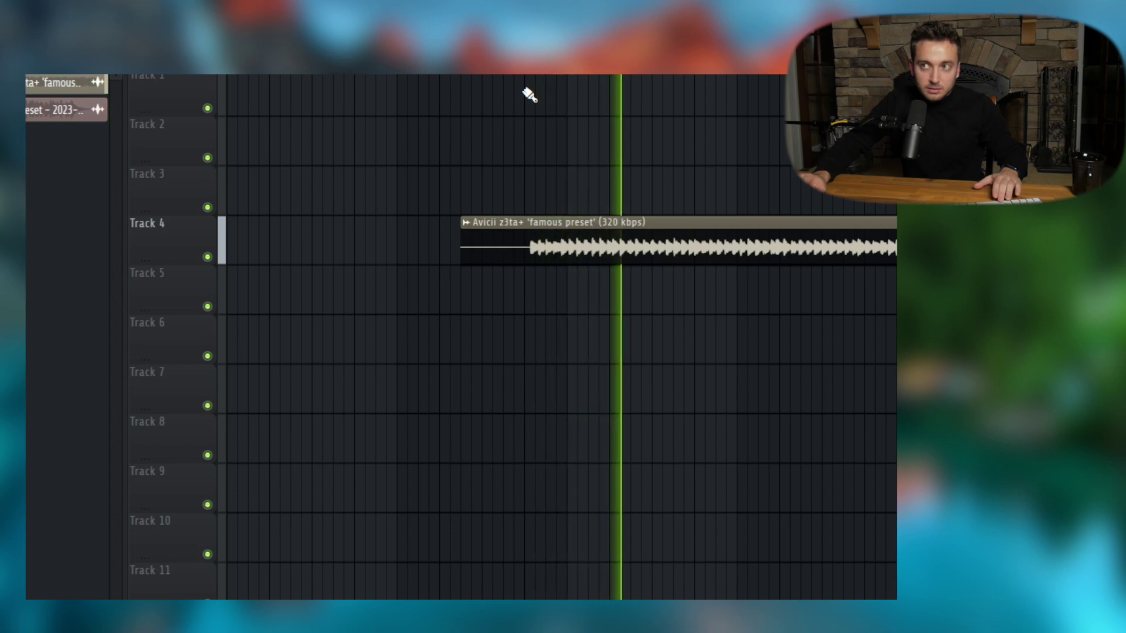
key("space")
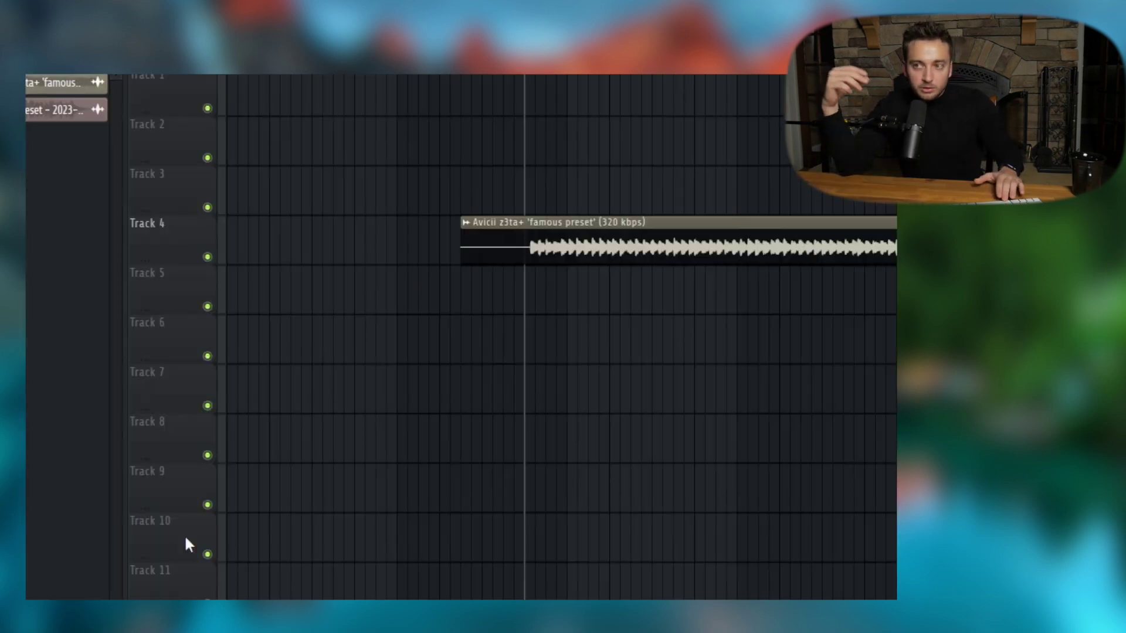
key("space")
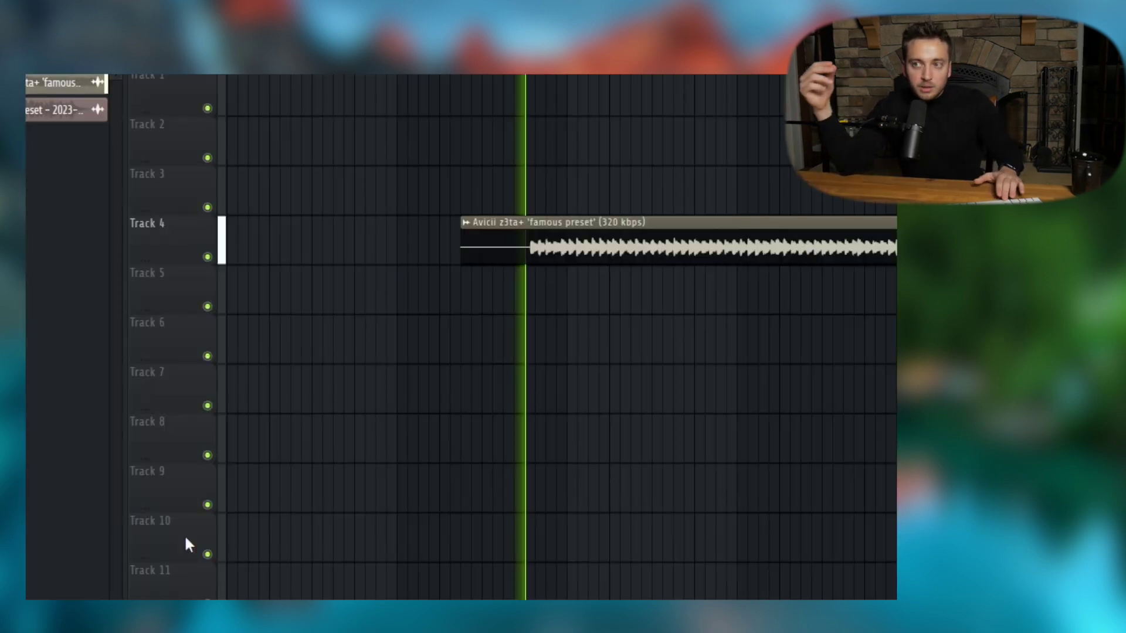
key("space")
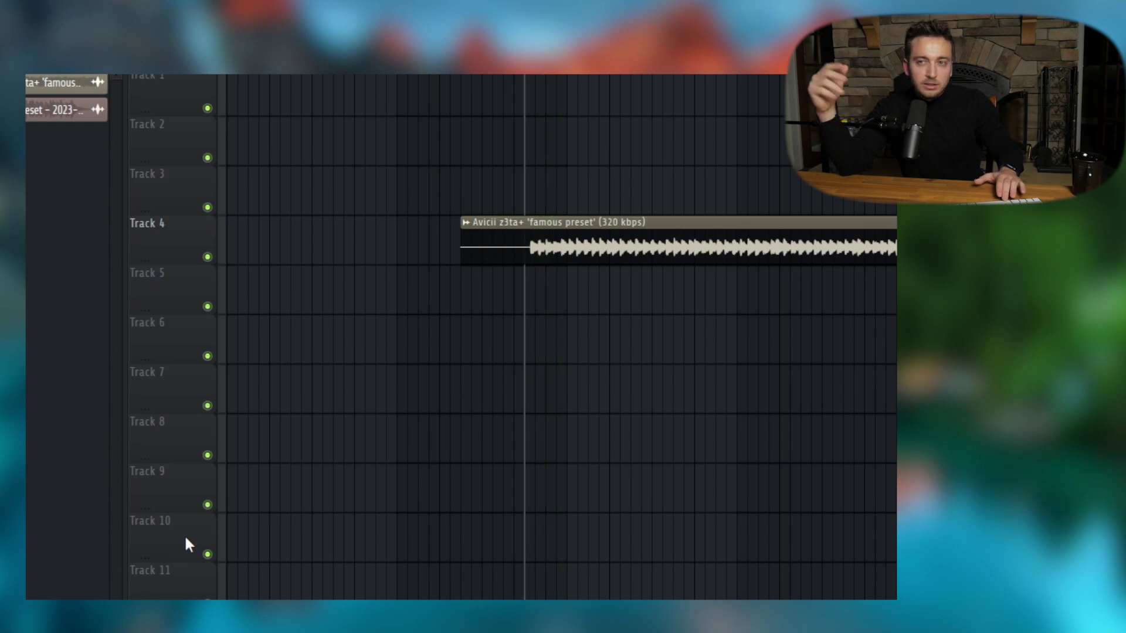
key("space")
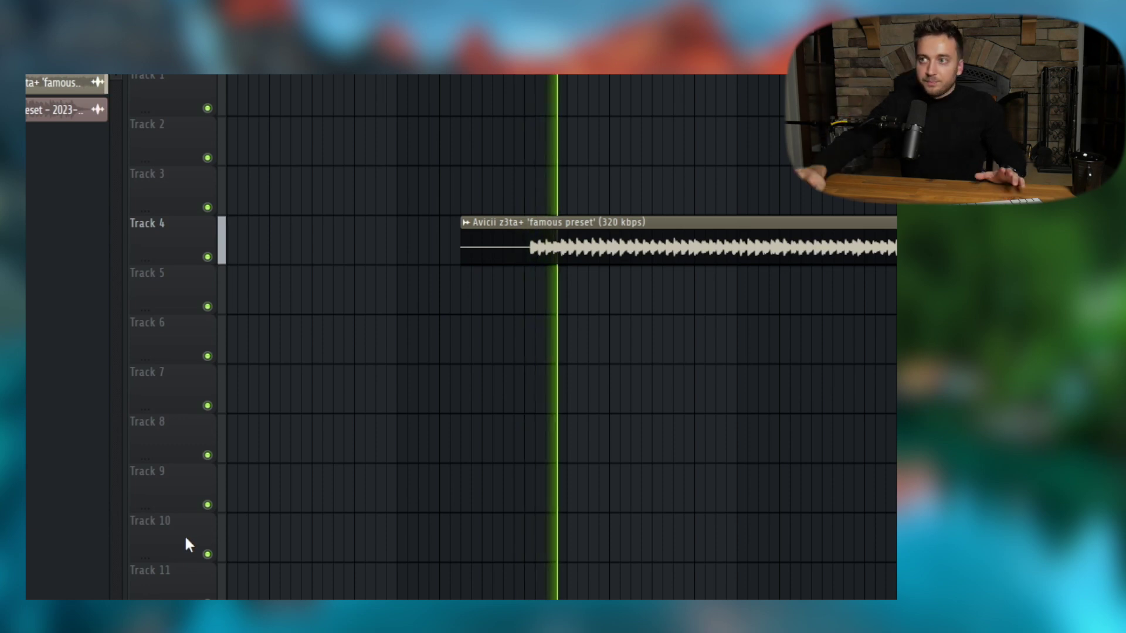
key("space")
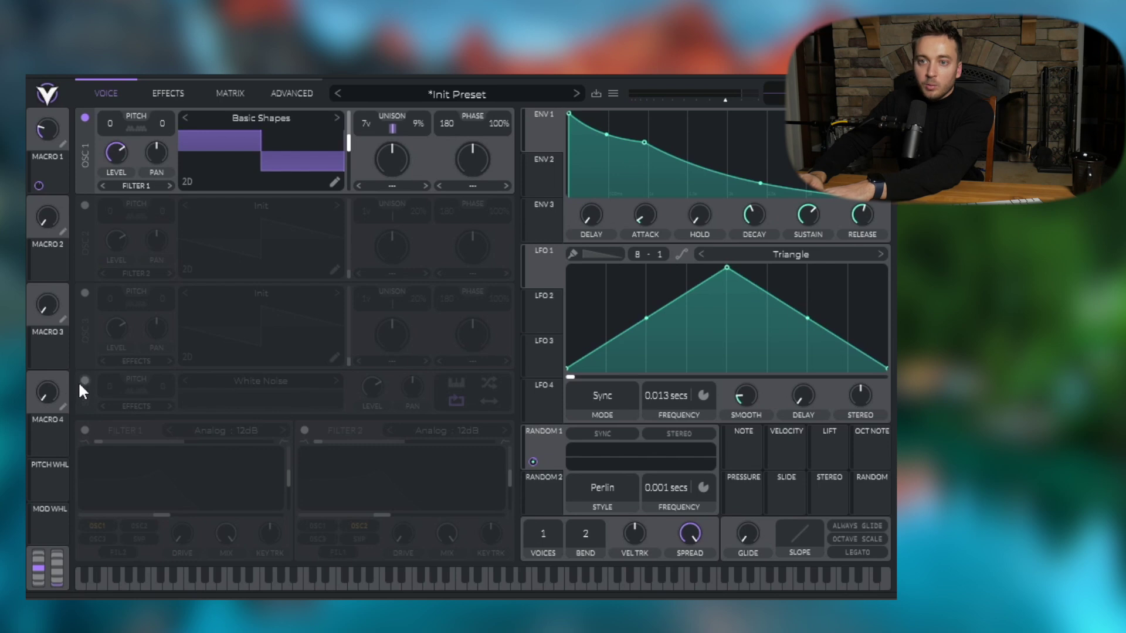
Step: Enable the White Noise sampler, route it to Filter 2, and turn Filter 2 on
left_click(85, 381)
left_click(138, 437)
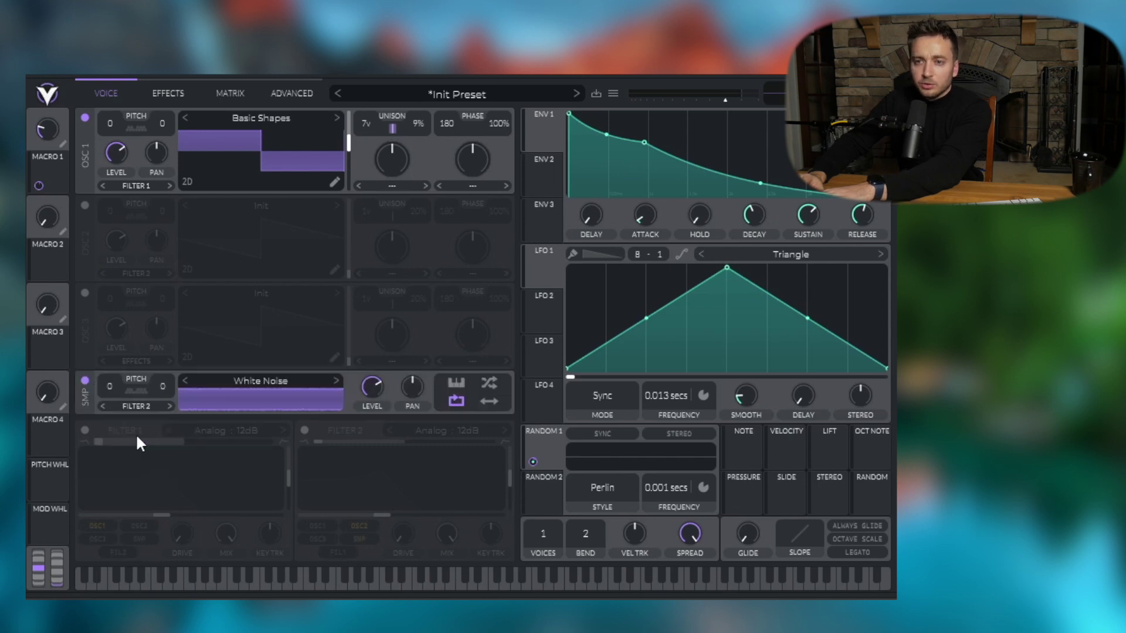
left_click(305, 429)
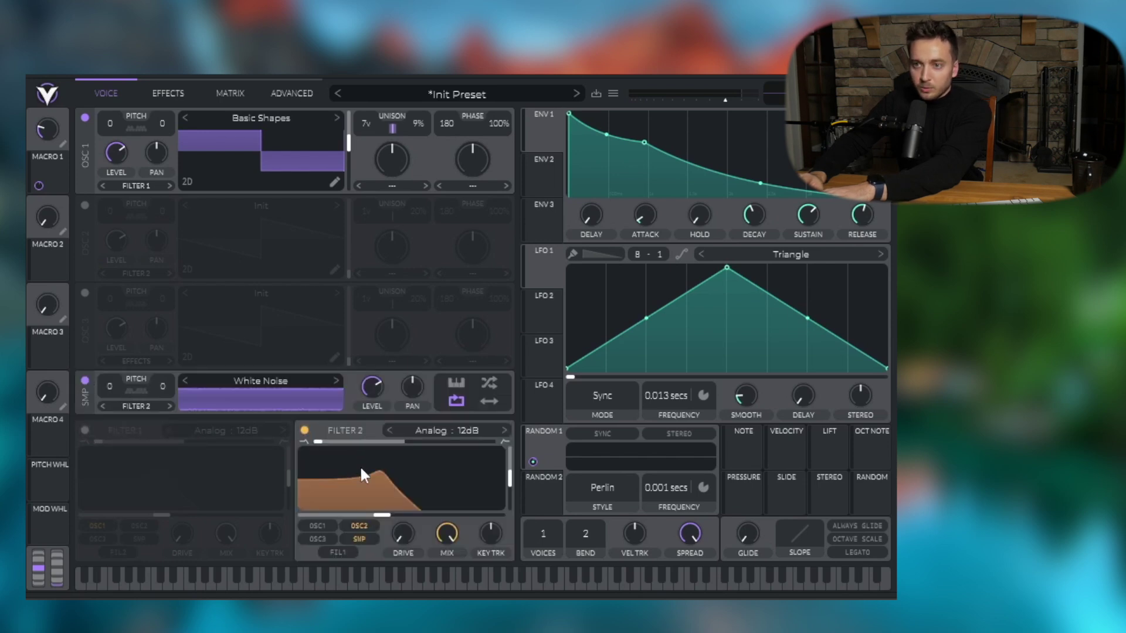
Step: Shape Filter 2 into a high-pass with minimal resonance and a higher cutoff, and lower the White Noise level
left_click_drag(315, 435, 430, 444)
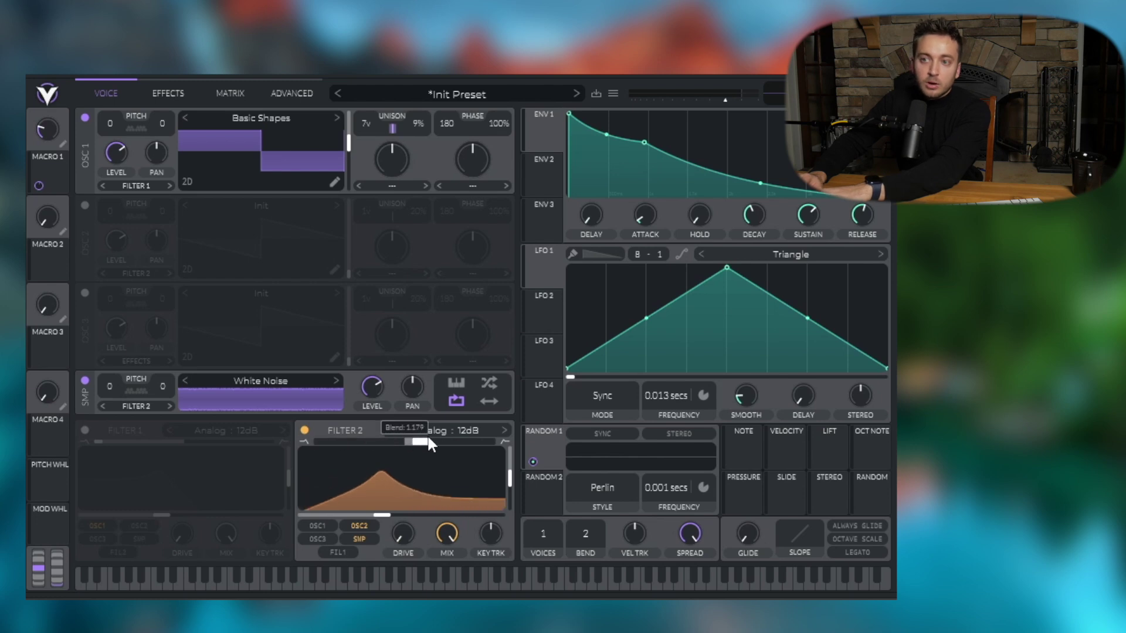
left_click_drag(508, 509, 507, 529)
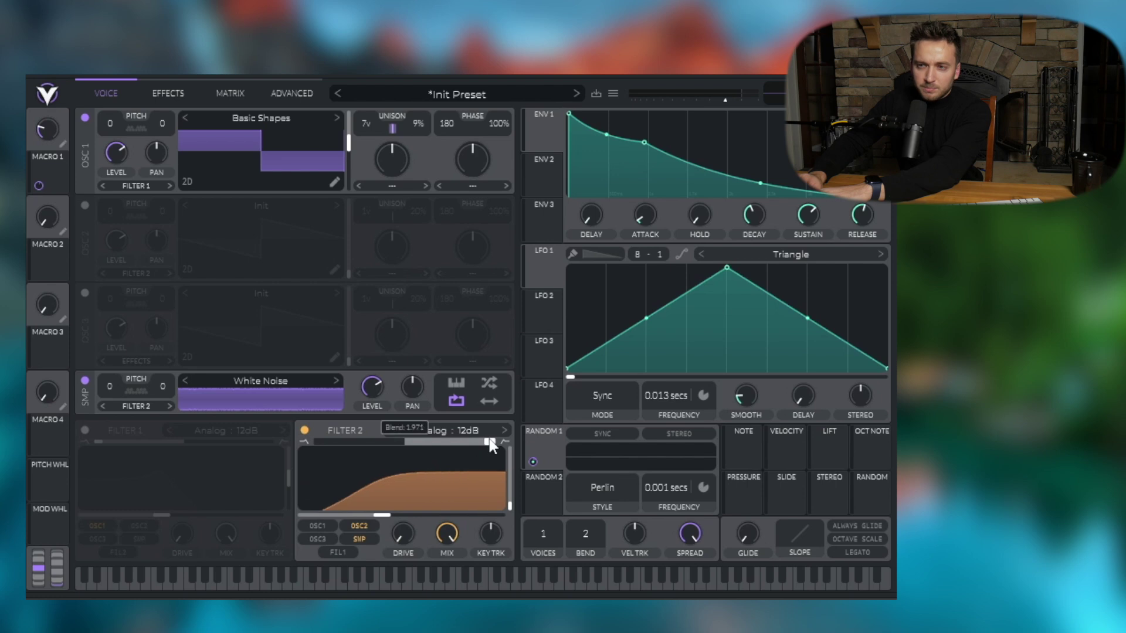
left_click_drag(442, 521, 456, 516)
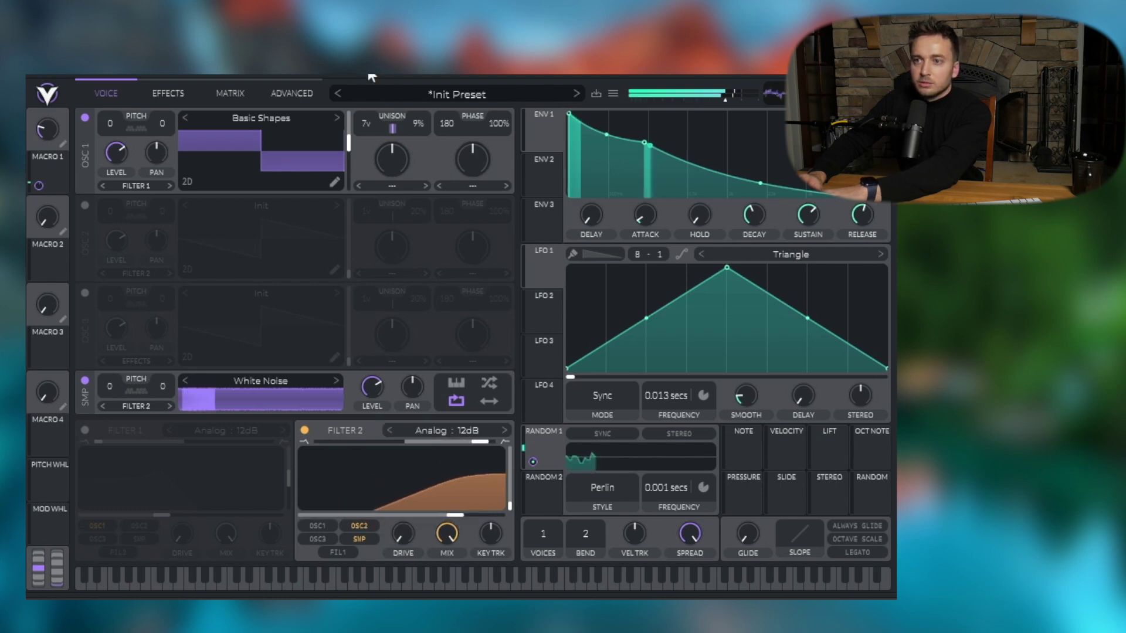
left_click_drag(372, 385, 371, 416)
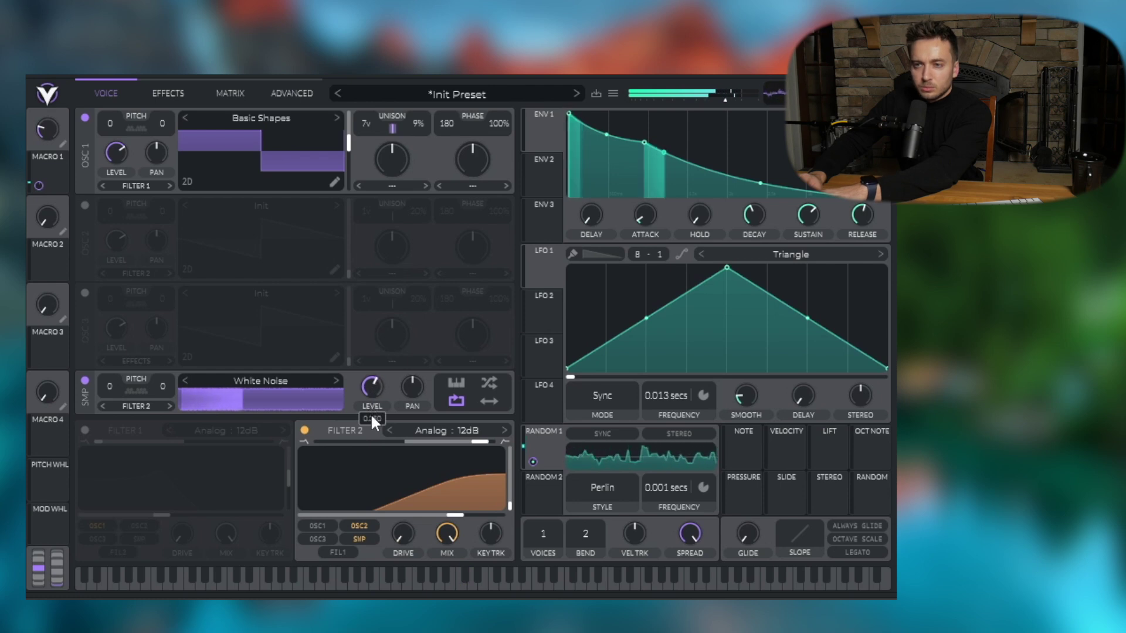
left_click_drag(478, 444, 473, 444)
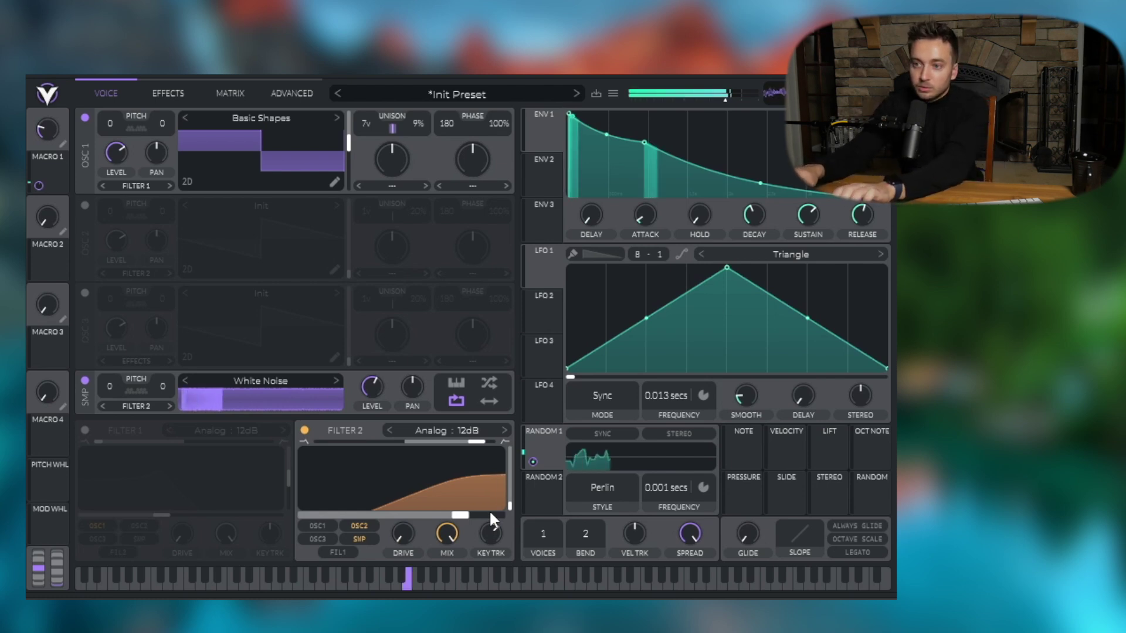
Step: Shape Envelope 2 like Envelope 1, with a curved decay, a lower sustain level and a longer release
left_click(557, 171)
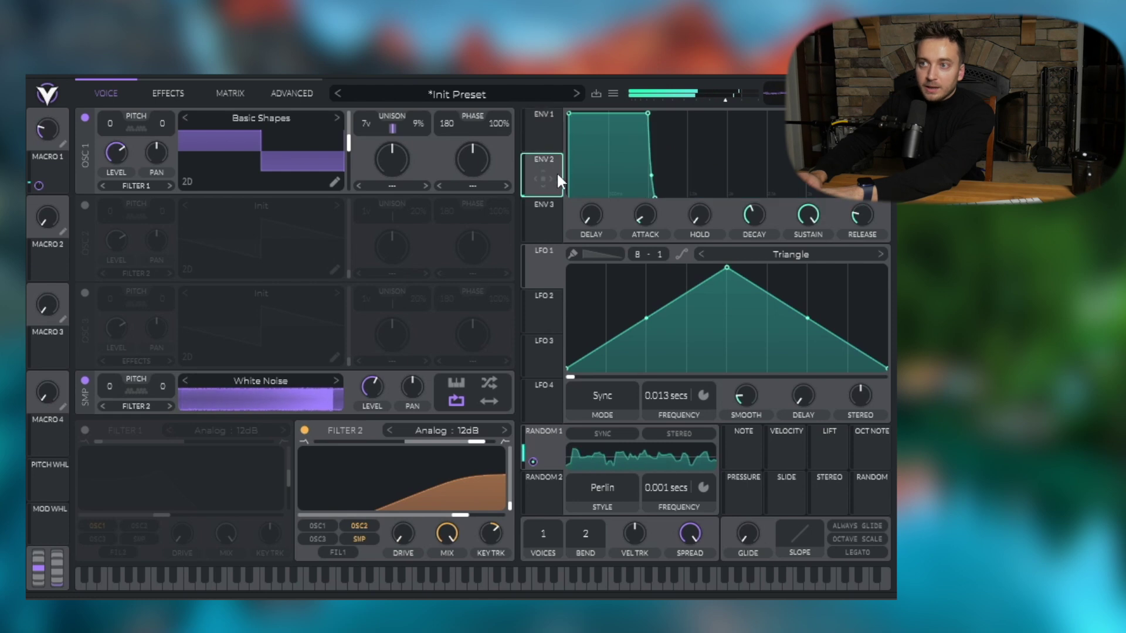
left_click_drag(650, 113, 620, 147)
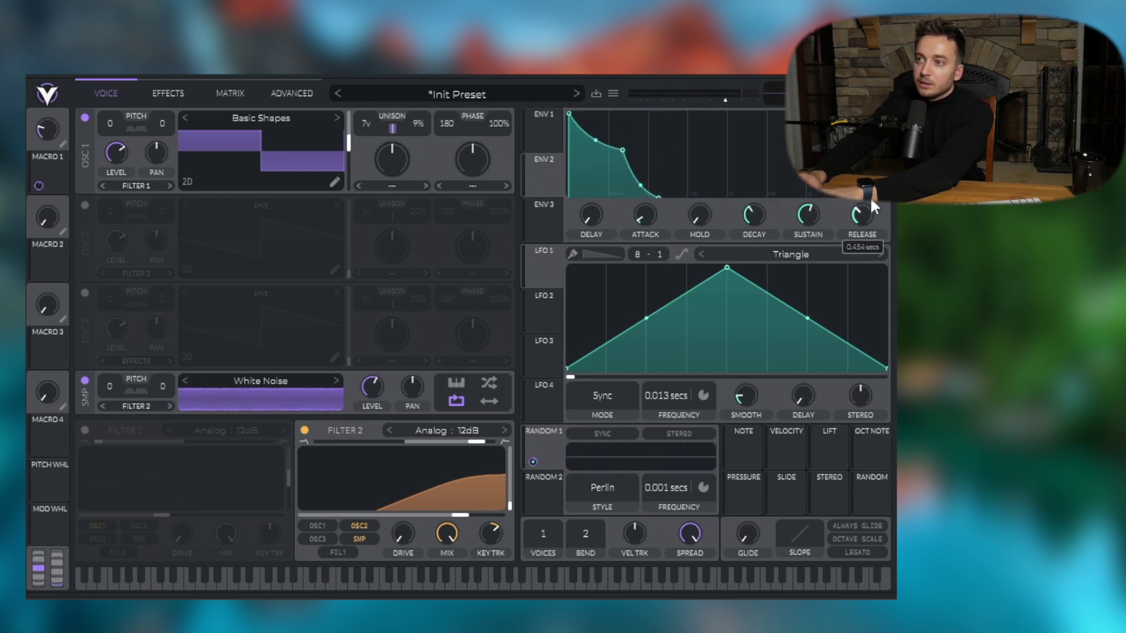
left_click(553, 129)
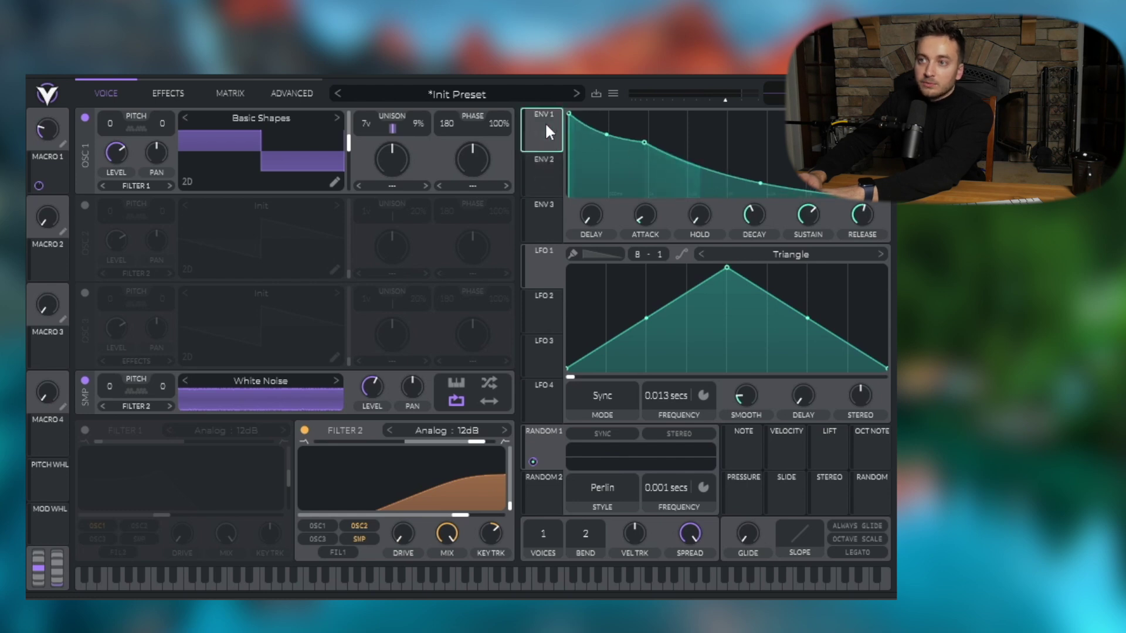
left_click(538, 173)
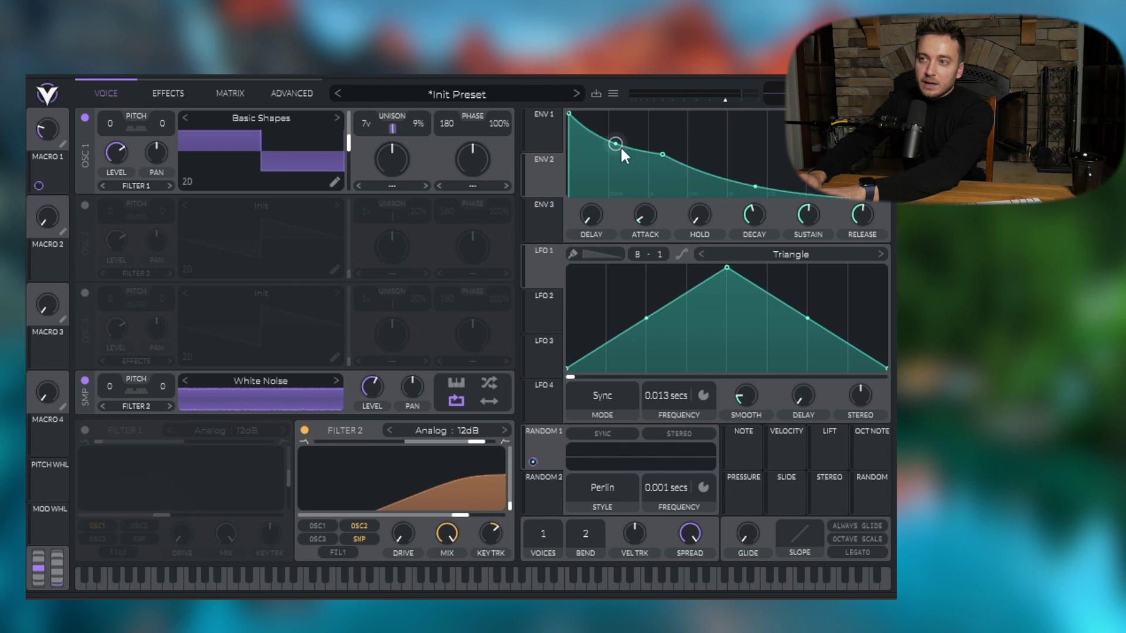
left_click_drag(876, 214, 876, 210)
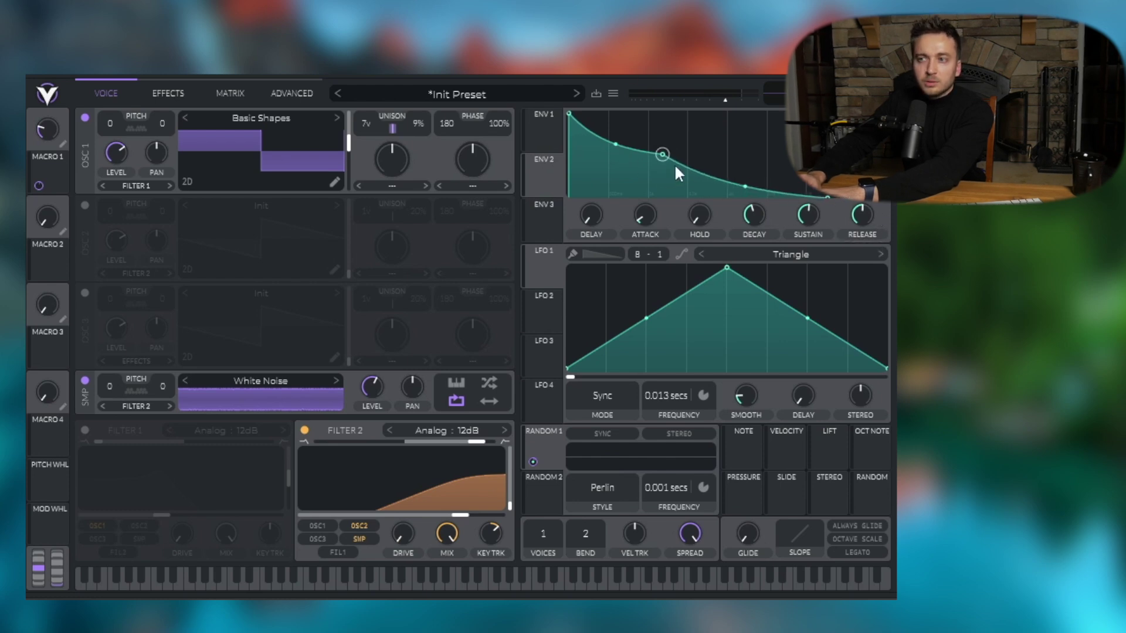
left_click_drag(654, 157, 656, 151)
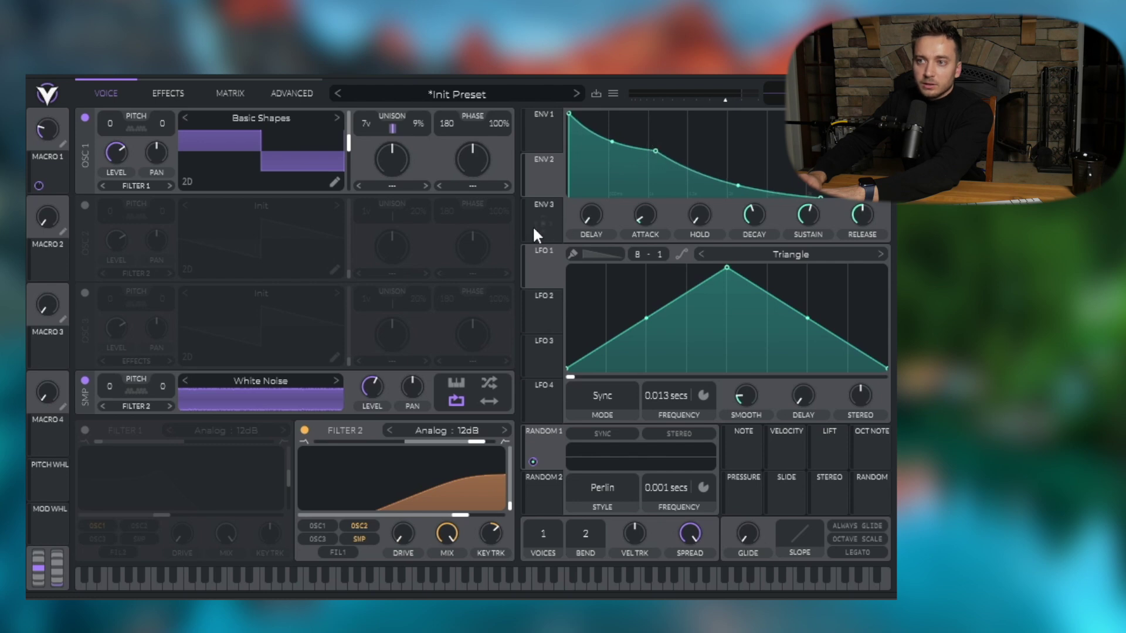
Step: Try modulating the White Noise level with LFO 1, and remove that modulation
left_click_drag(543, 270, 477, 347)
left_click_drag(379, 397, 374, 390)
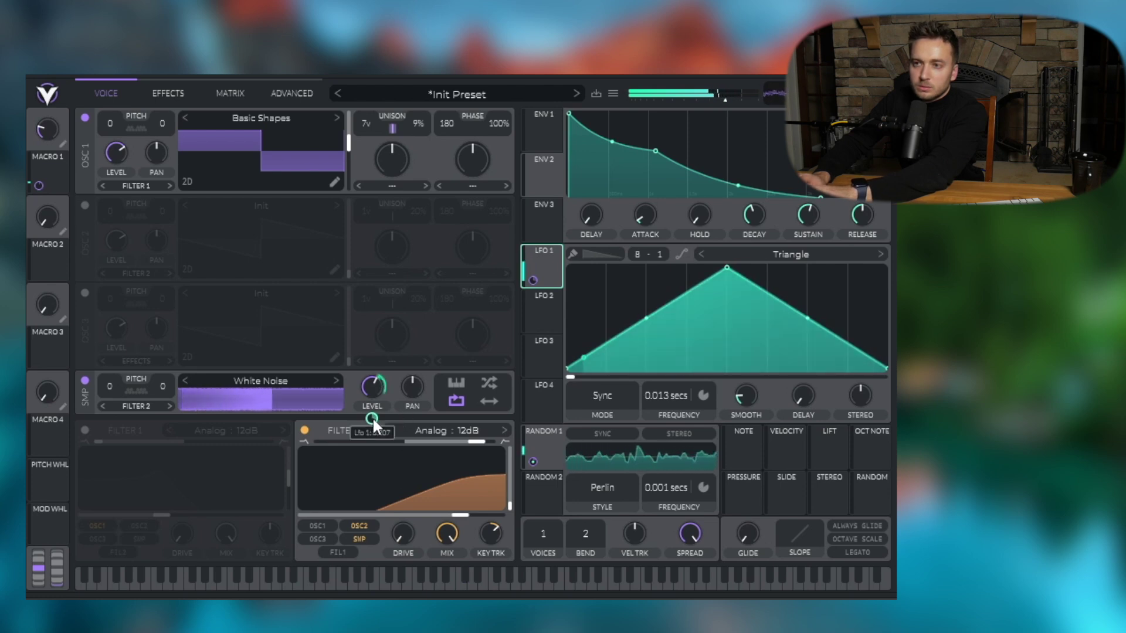
right_click(538, 273)
left_click(581, 275)
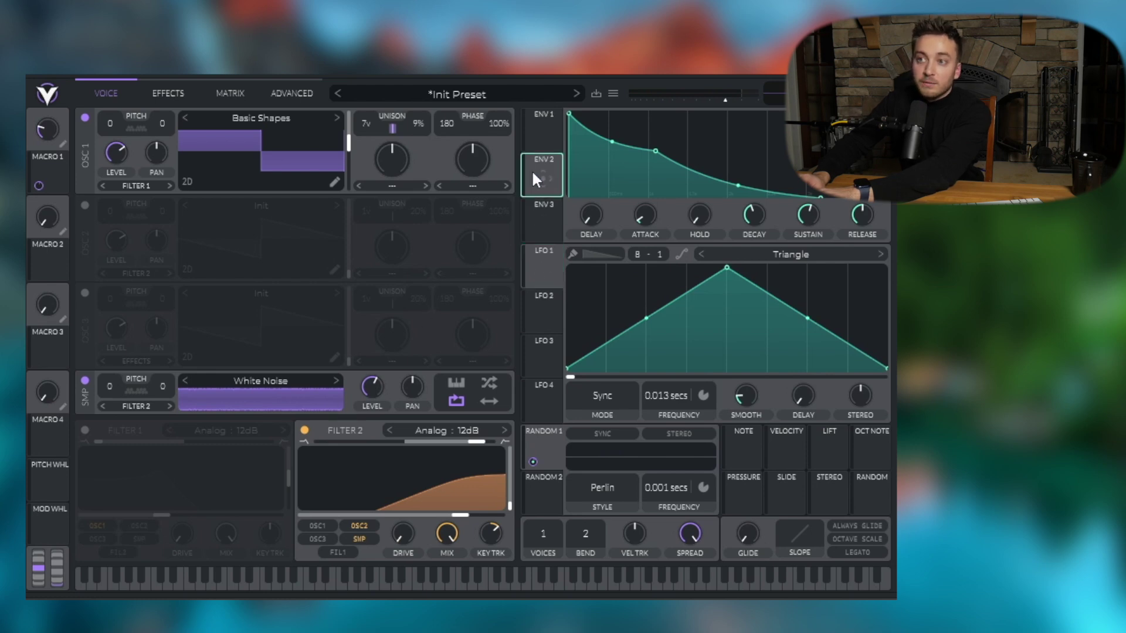
Step: Modulate the White Noise level with Envelope 2 and adjust the envelope's release
left_click_drag(533, 170, 372, 415)
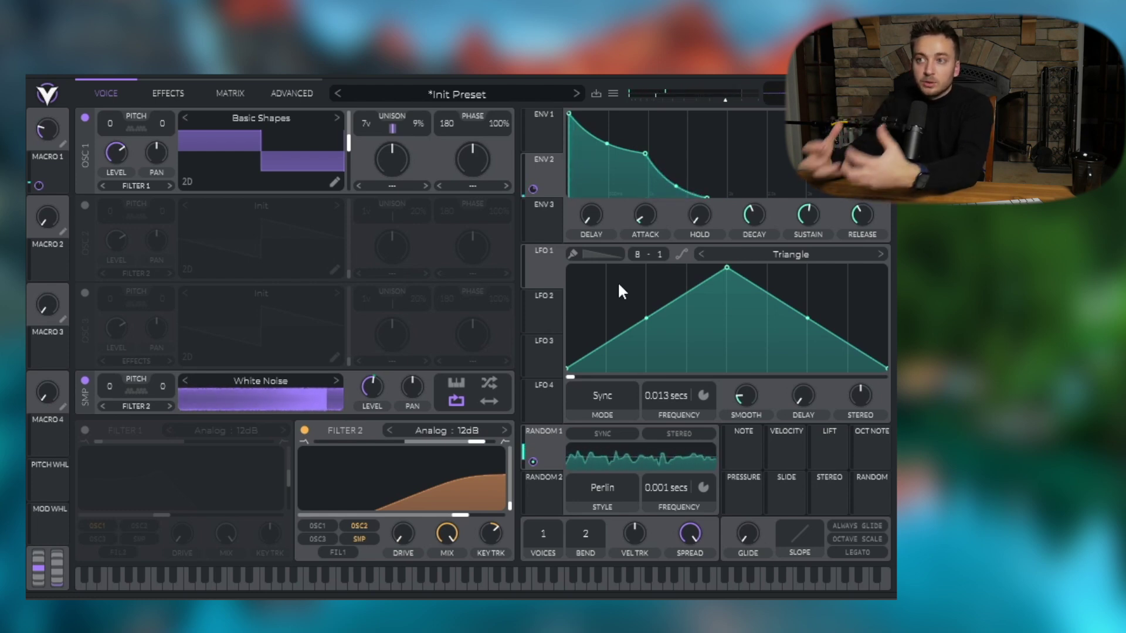
left_click_drag(865, 227, 865, 214)
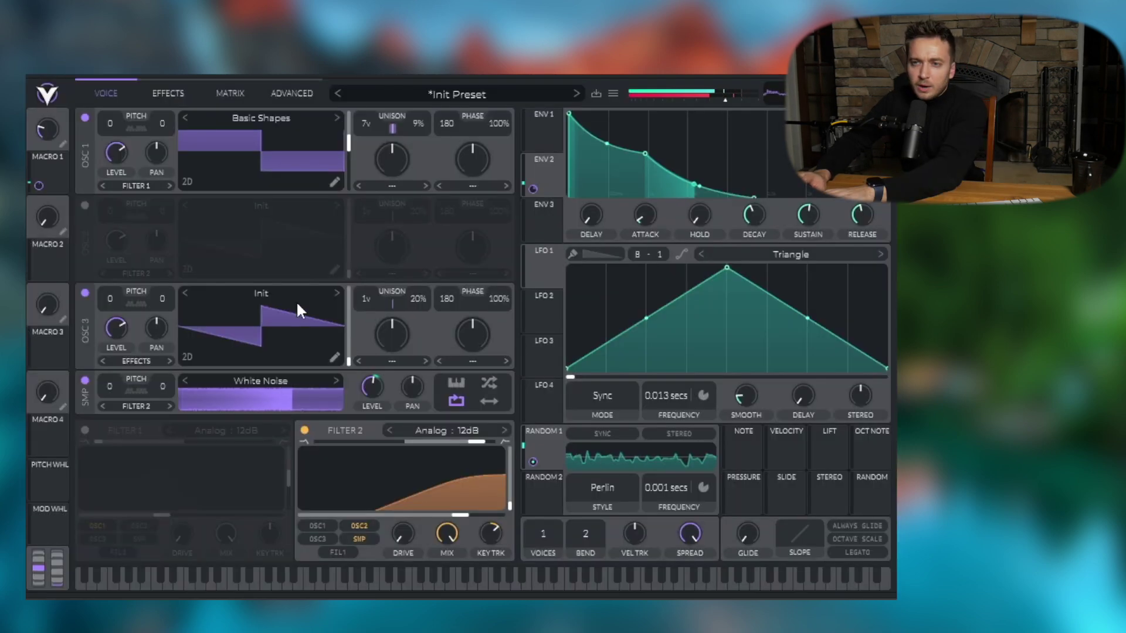
Step: Enable oscillator 3 and load the Basic Shapes wavetable from the favorites, using its sine shape
left_click(297, 301)
left_click(480, 329)
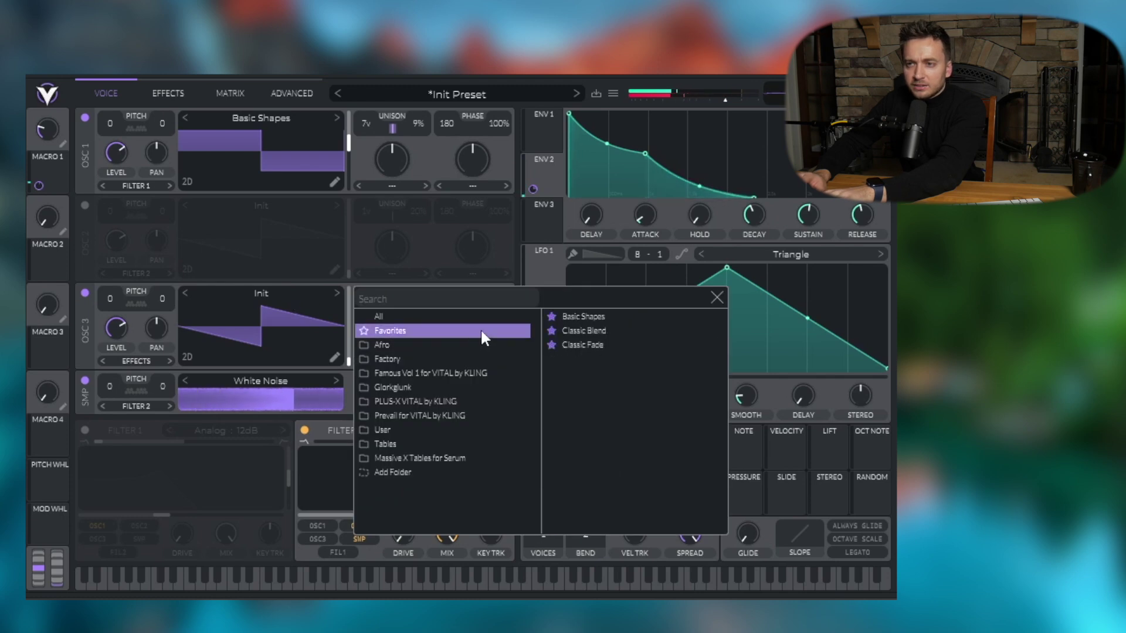
left_click(610, 316)
left_click(716, 298)
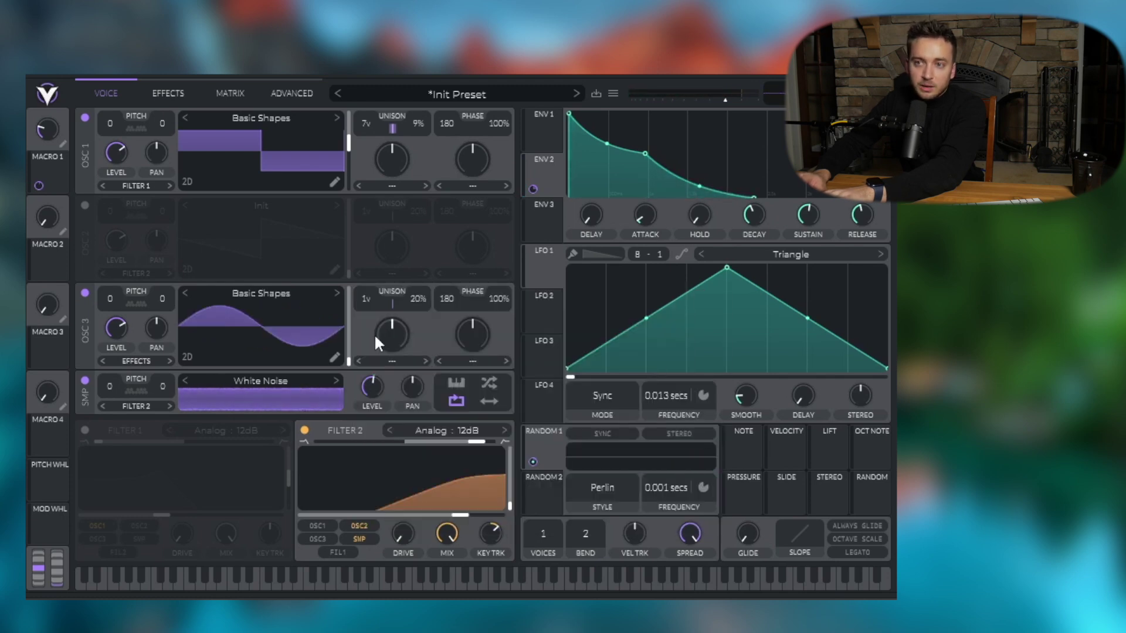
Step: Set oscillator 3's unison to 7 voices with 16% detune and lower its level
left_click_drag(387, 255, 394, 251)
left_click_drag(423, 303, 424, 308)
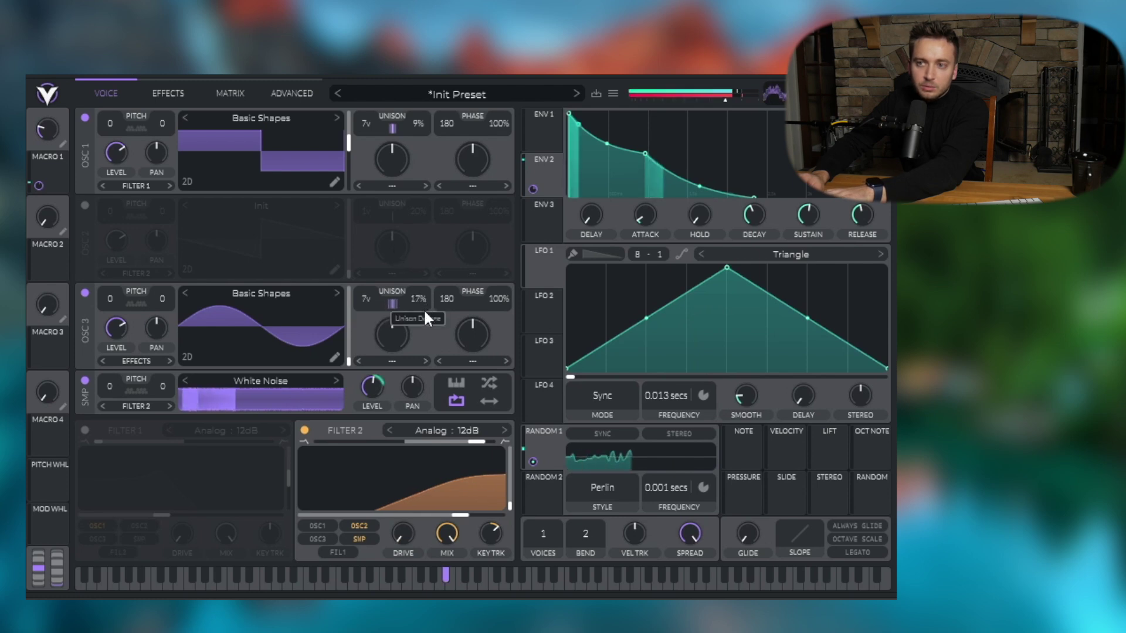
left_click_drag(120, 334, 122, 374)
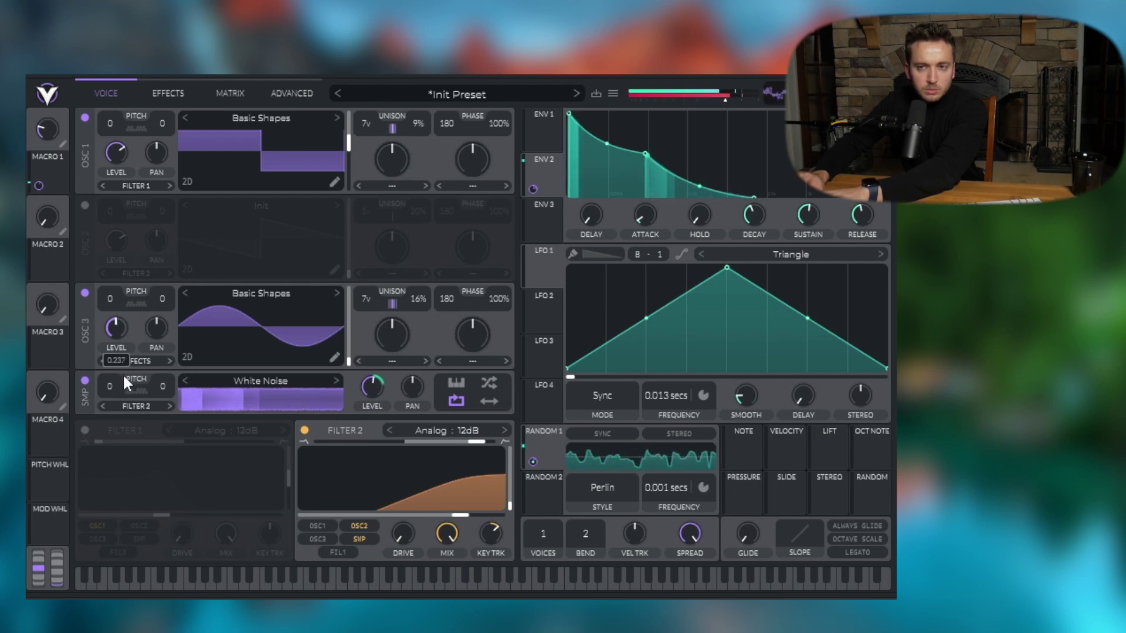
Step: Enable the EQ effect and place it first in the effects chain
left_click(172, 90)
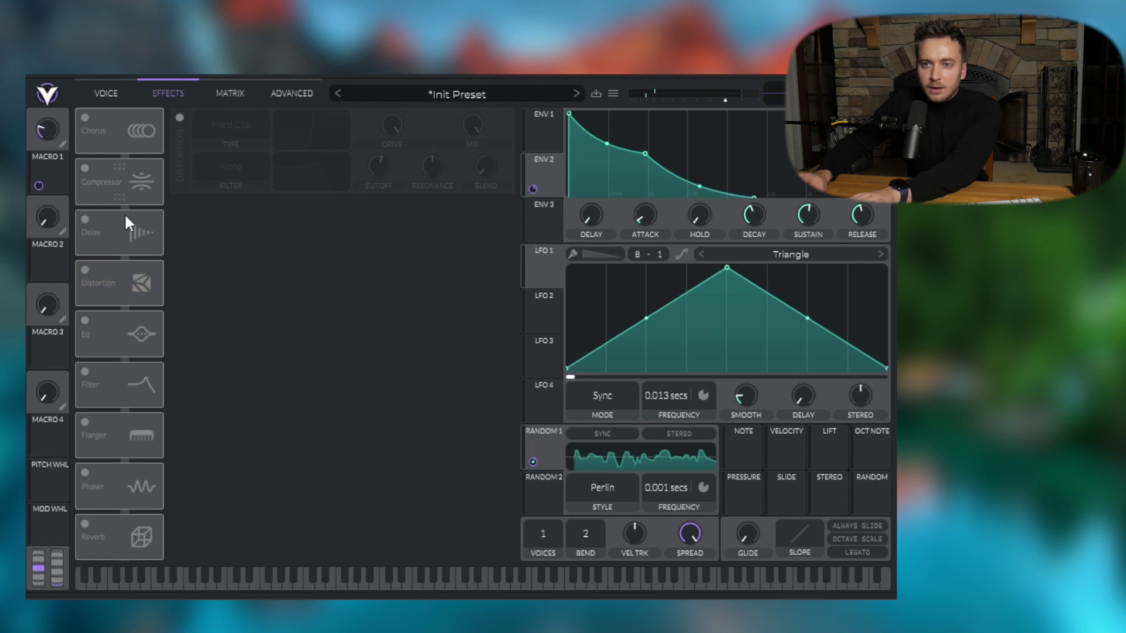
left_click(114, 341)
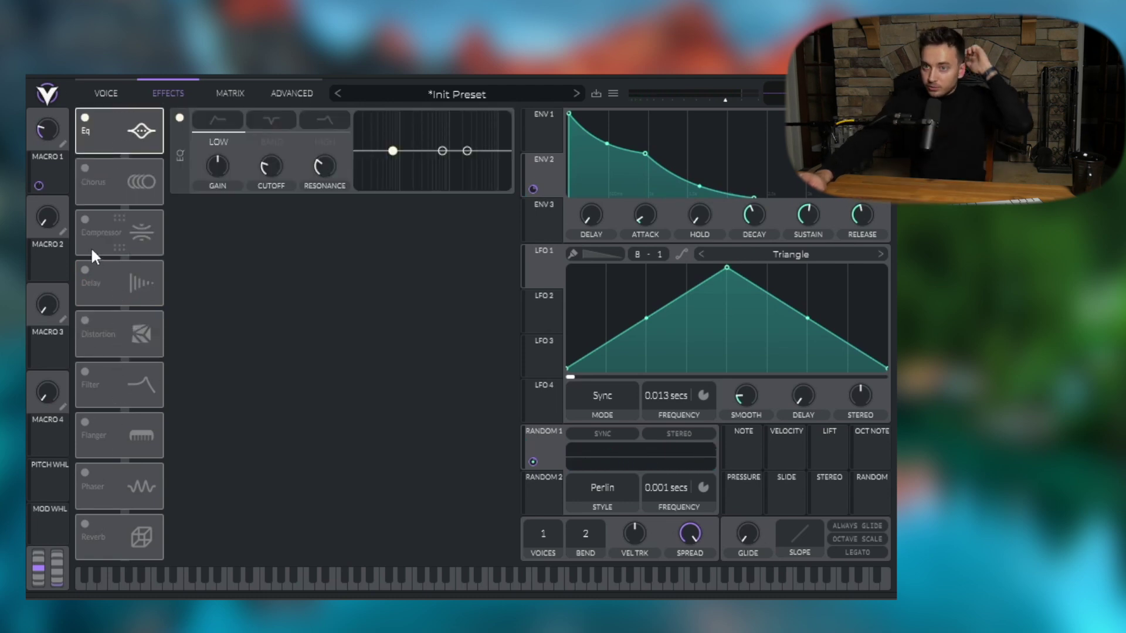
Step: Enable the Filter effect and try modulating its cutoff with Envelope 3
left_click(85, 372)
left_click_drag(645, 154, 607, 289)
left_click_drag(547, 234, 428, 276)
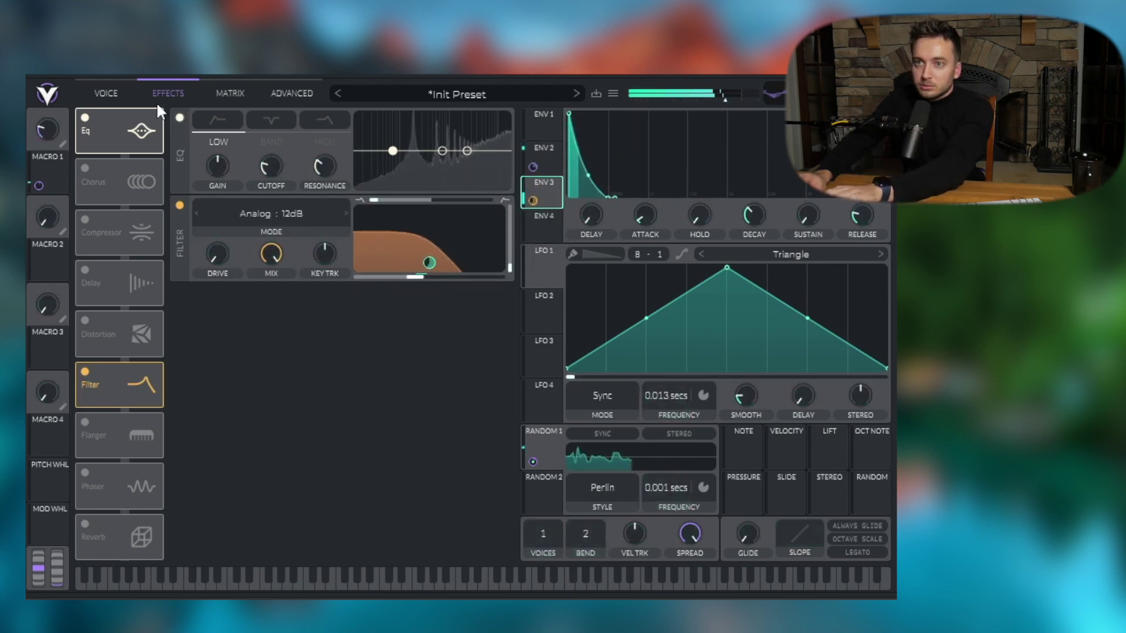
Step: Bypass the EQ and try shaping Envelope 3 with a higher sustain and a longer release for the filter cutoff
left_click(85, 117)
left_click_drag(608, 192, 624, 145)
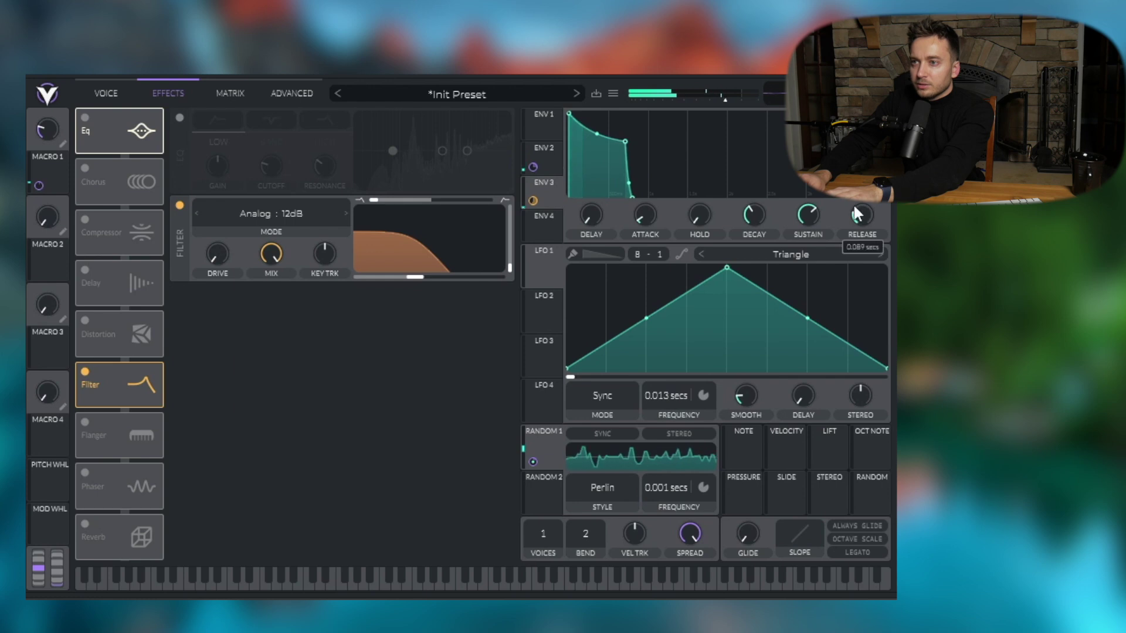
left_click_drag(858, 215, 858, 188)
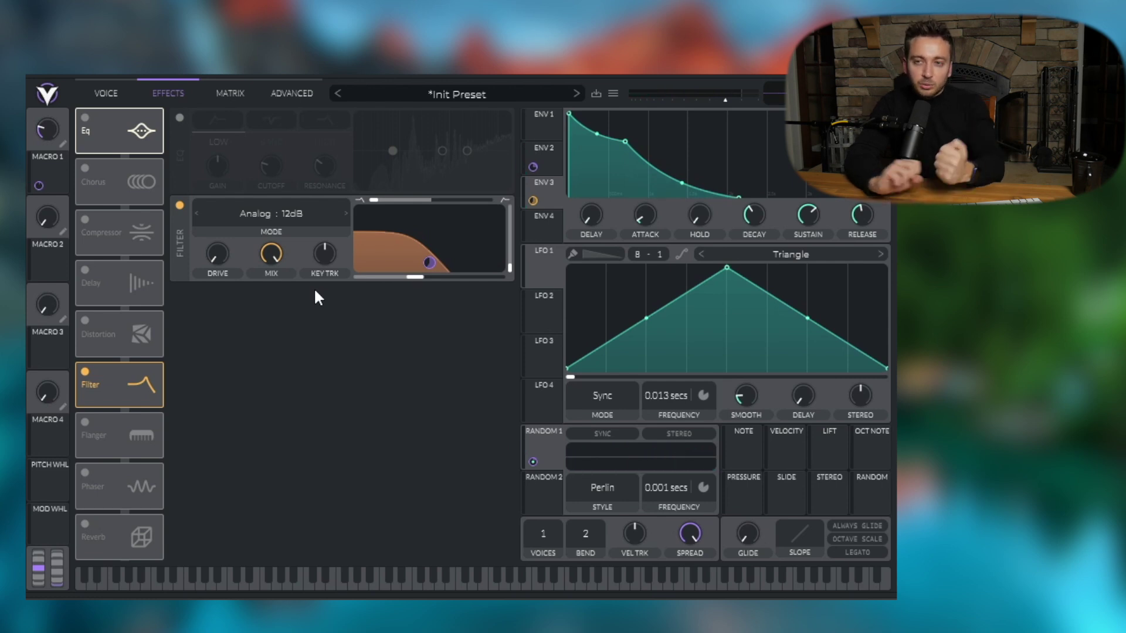
left_click_drag(206, 249, 237, 122)
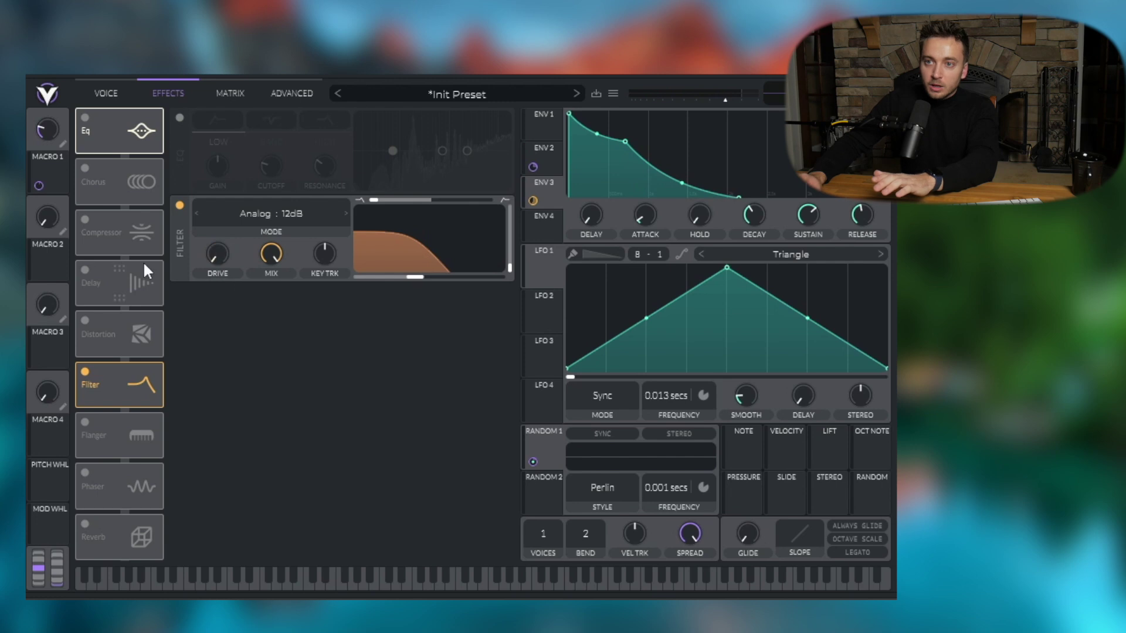
Step: Replace the Filter effect with the EQ, using a high cut and a low cut with its cutoff at about 58 semitones
left_click(180, 205)
left_click(85, 118)
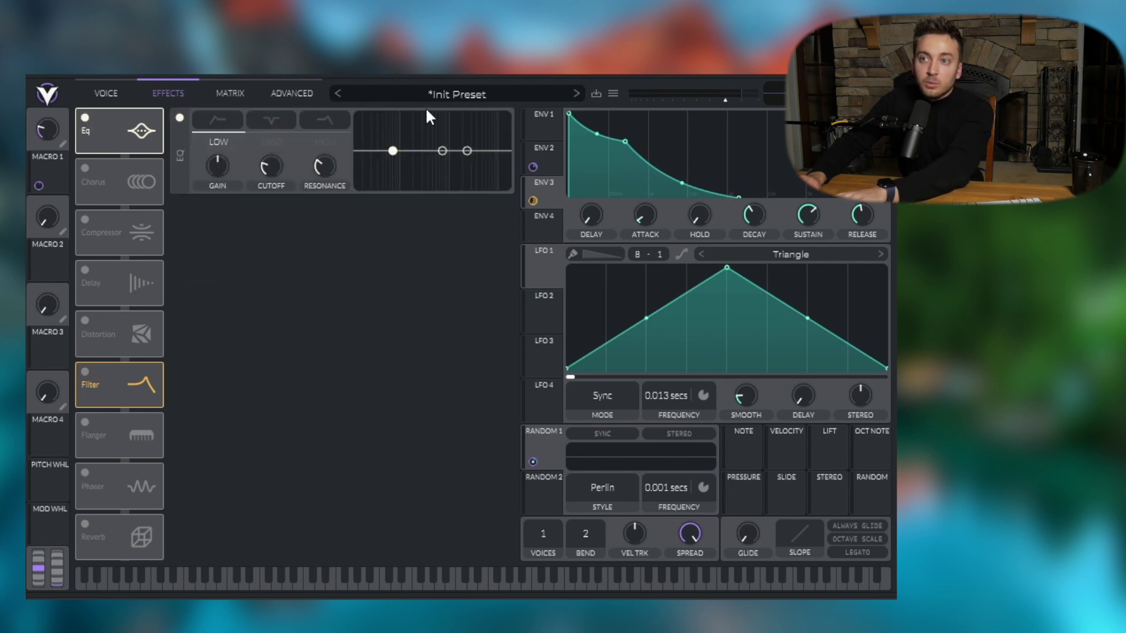
left_click(331, 120)
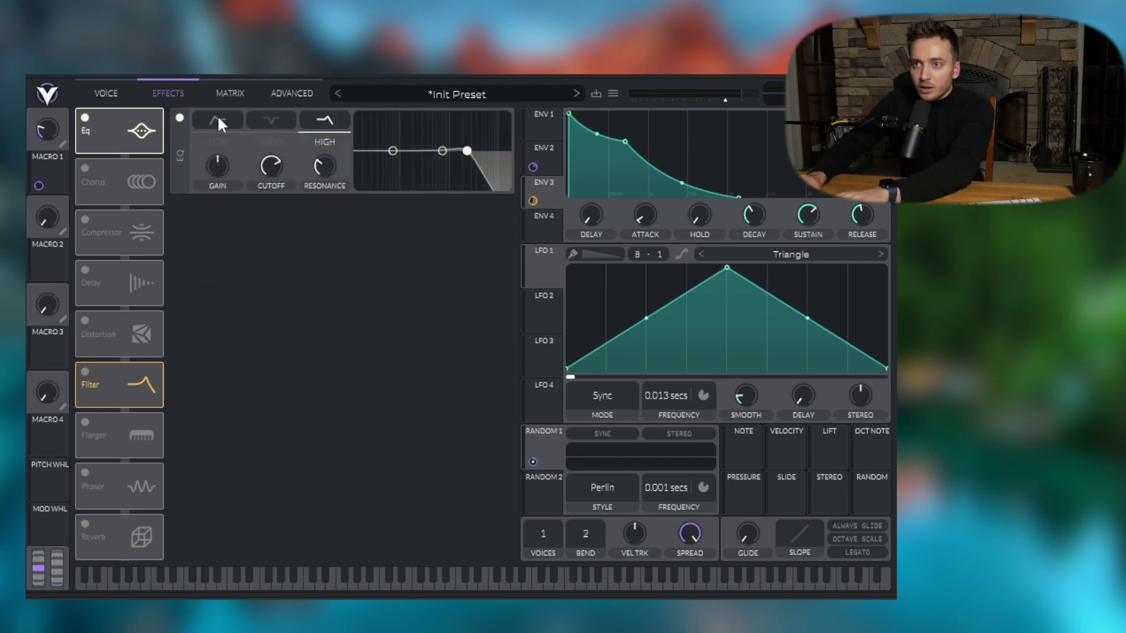
left_click(217, 118)
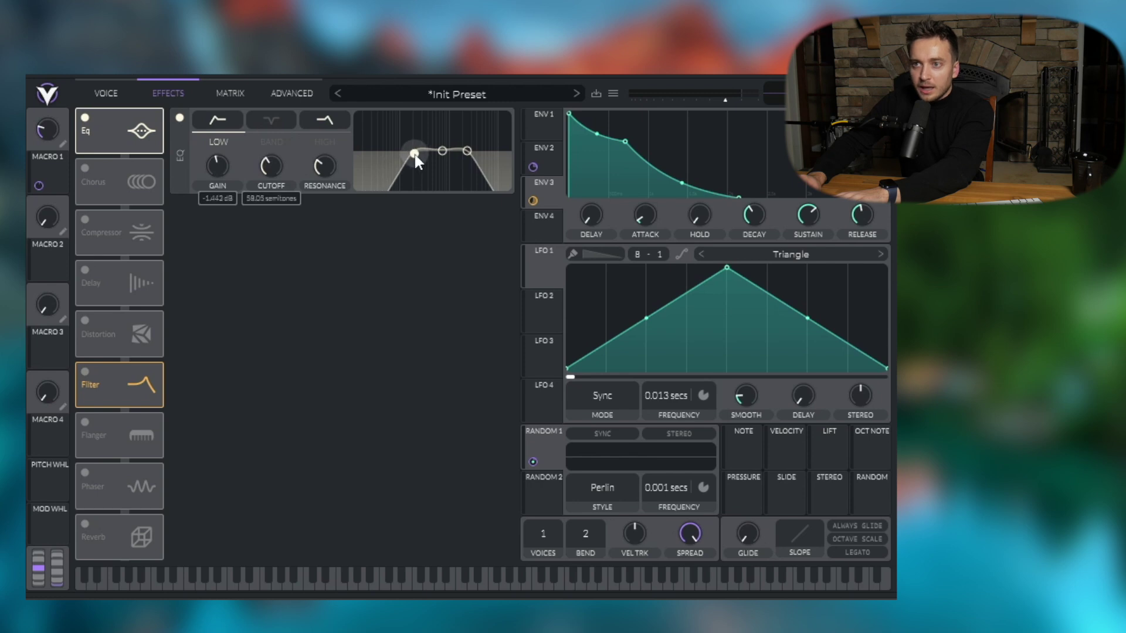
Step: Reduce the EQ high cut's resonance to minimum and lower its cutoff to just below the middle band
left_click(327, 124)
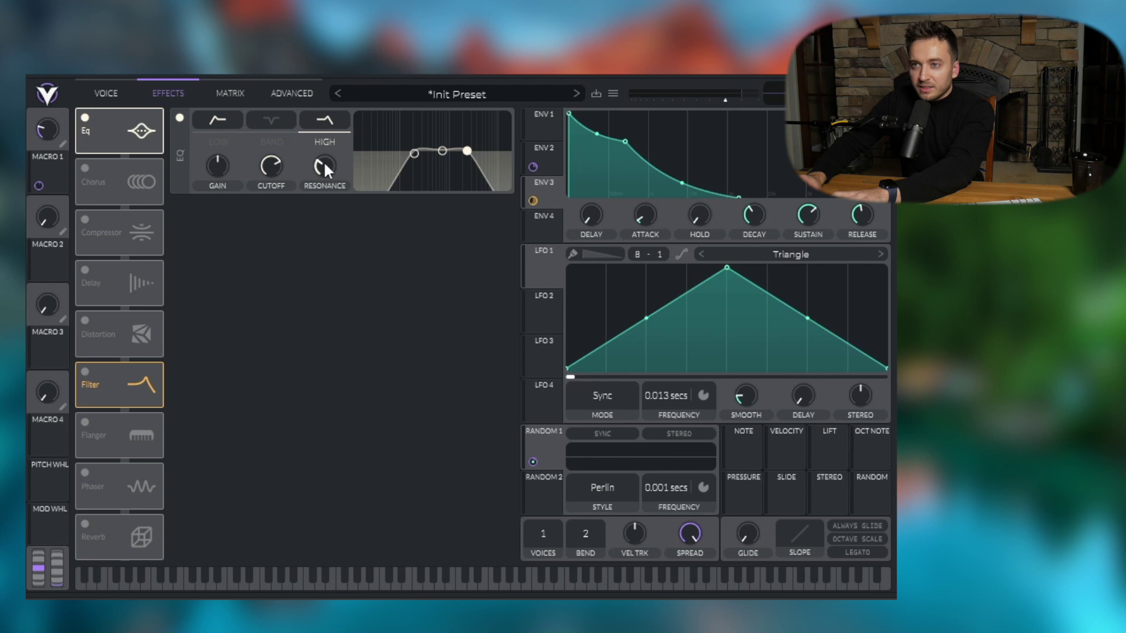
left_click_drag(324, 160, 329, 197)
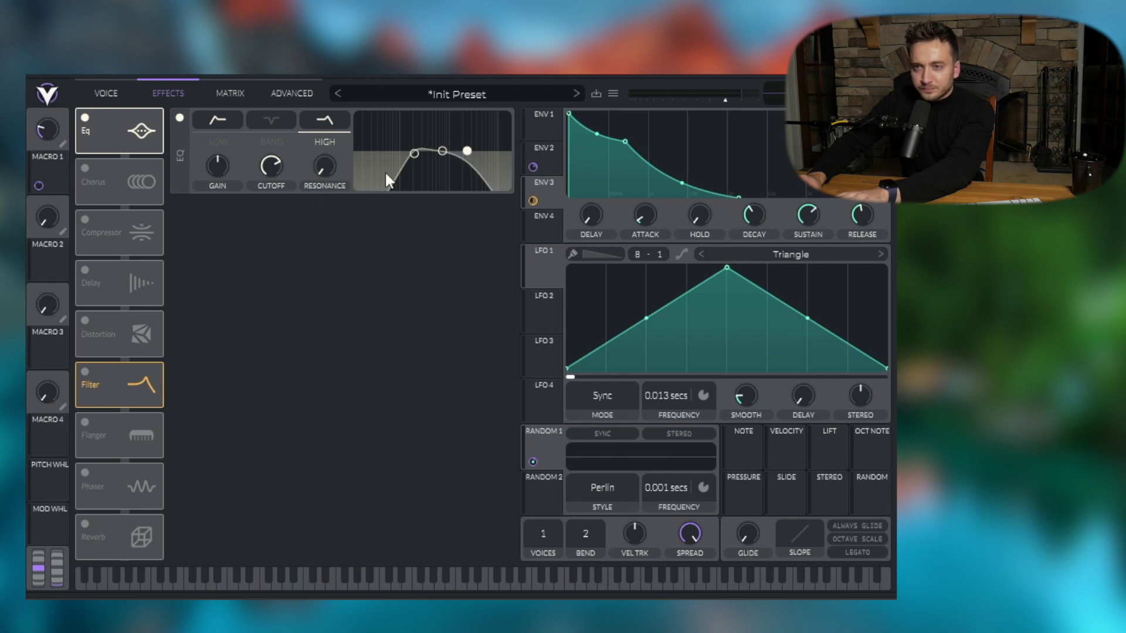
left_click_drag(287, 207, 288, 217)
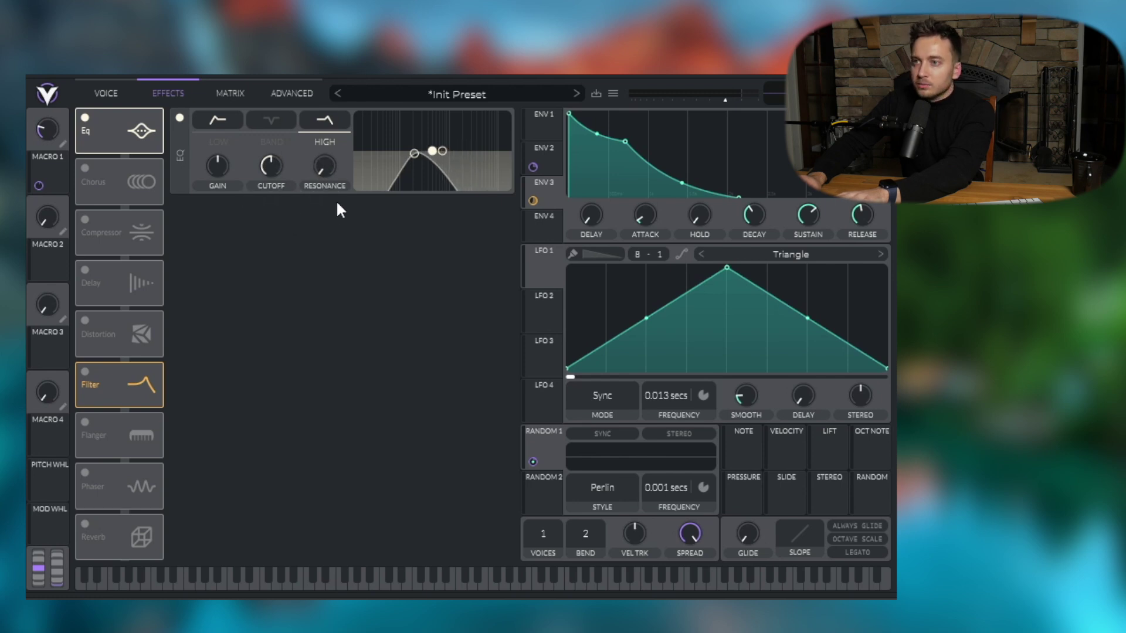
Step: Remove Envelope 3's modulation of the Filter effect's cutoff and reshape the envelope's decay, sustain and release
right_click(531, 199)
left_click(578, 202)
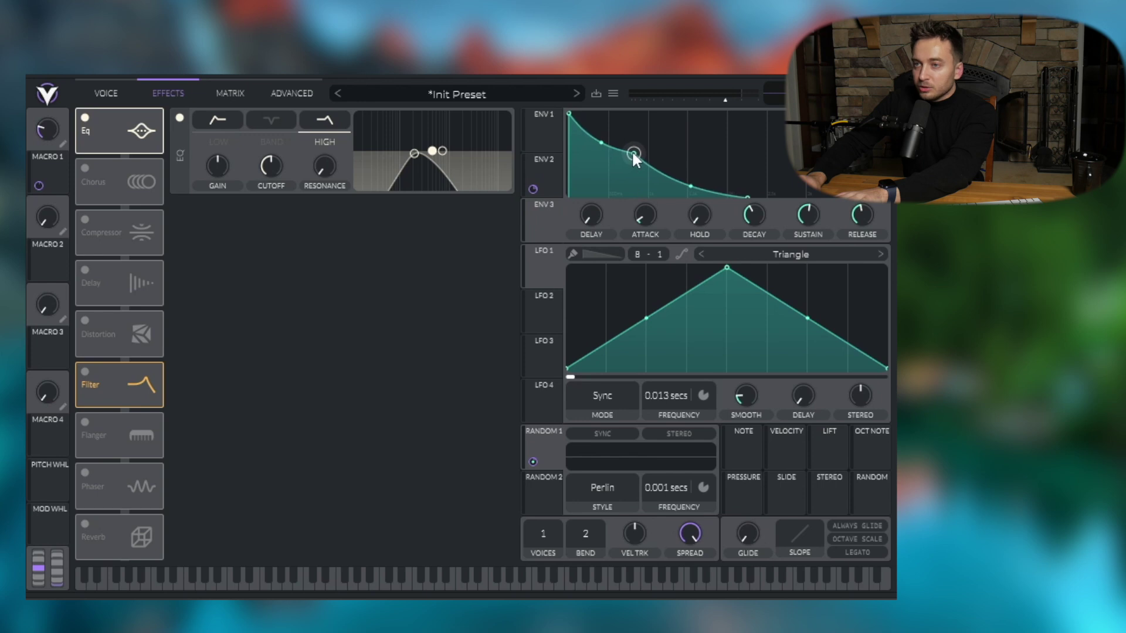
left_click(541, 125)
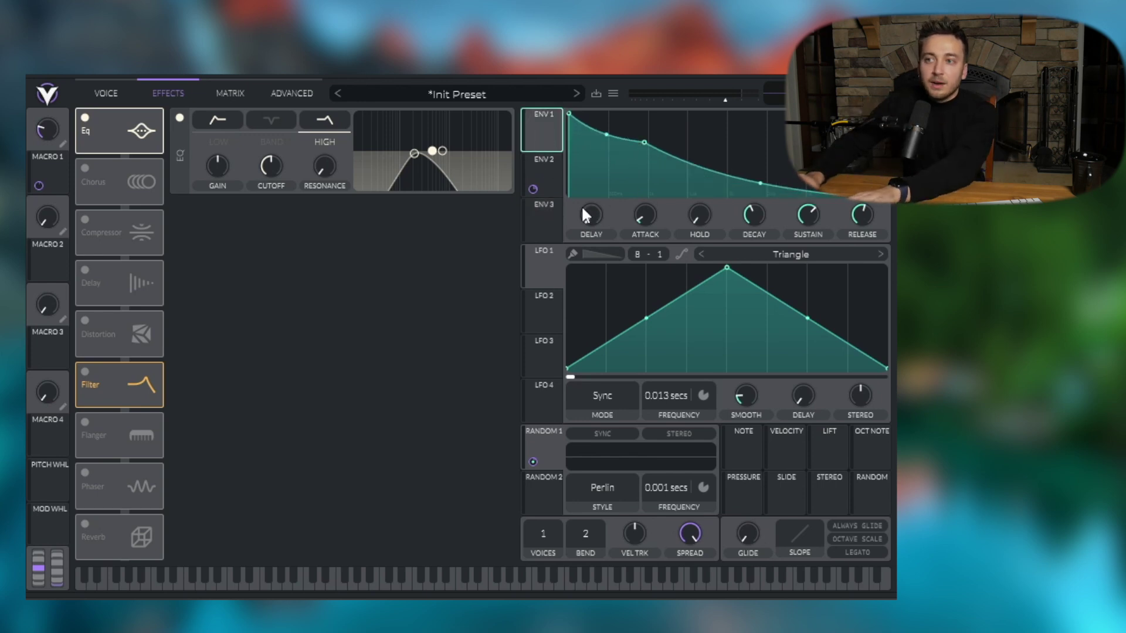
left_click(547, 215)
left_click_drag(627, 147, 657, 143)
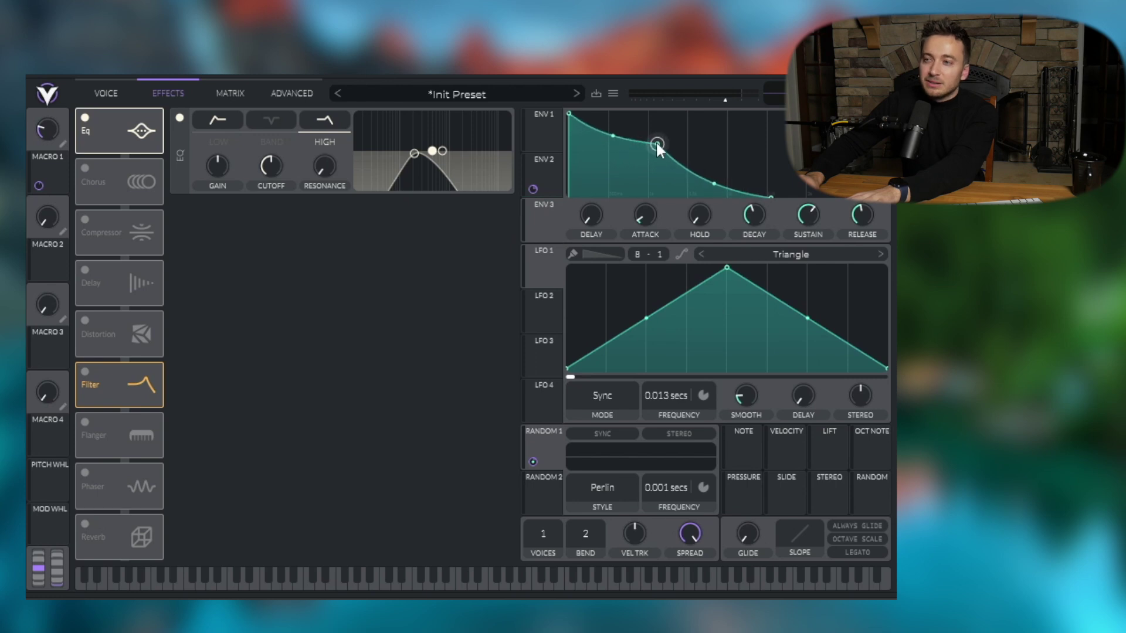
left_click_drag(866, 214, 866, 222)
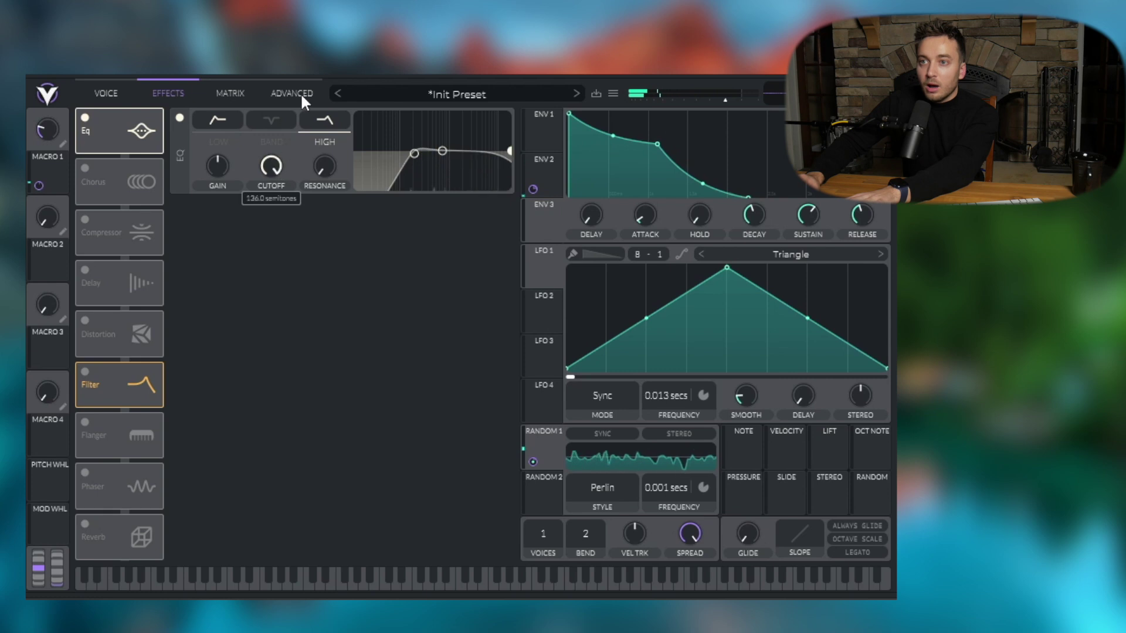
Step: Modulate the EQ high cut's cutoff with Envelope 3, adjust the modulation amount, and raise the envelope's sustain and release
left_click_drag(305, 174, 305, 168)
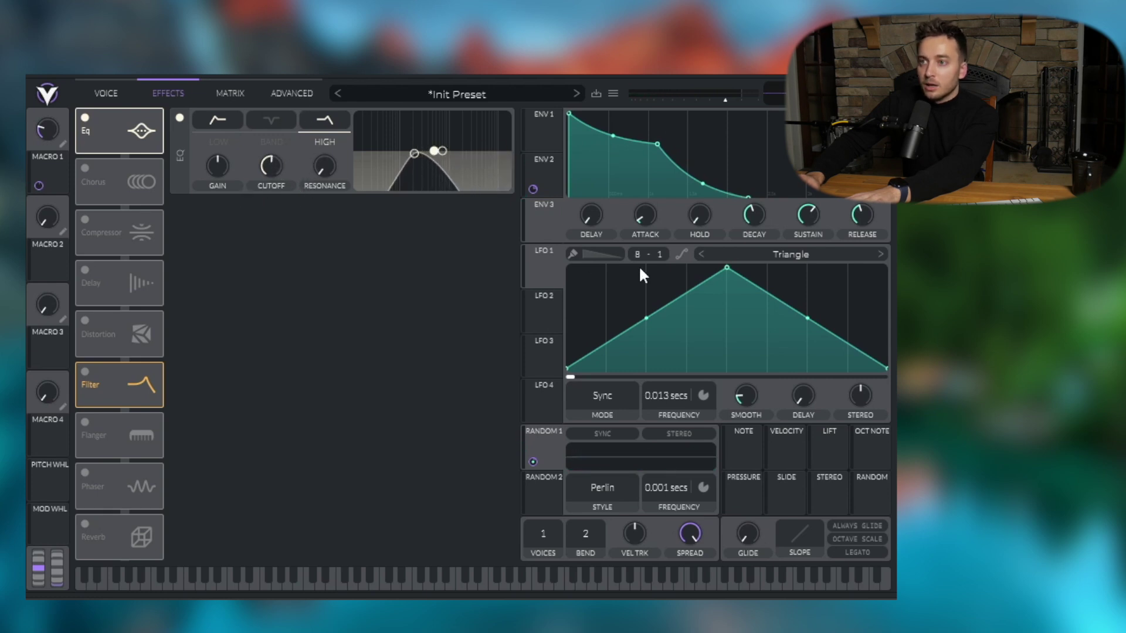
left_click_drag(550, 219, 270, 167)
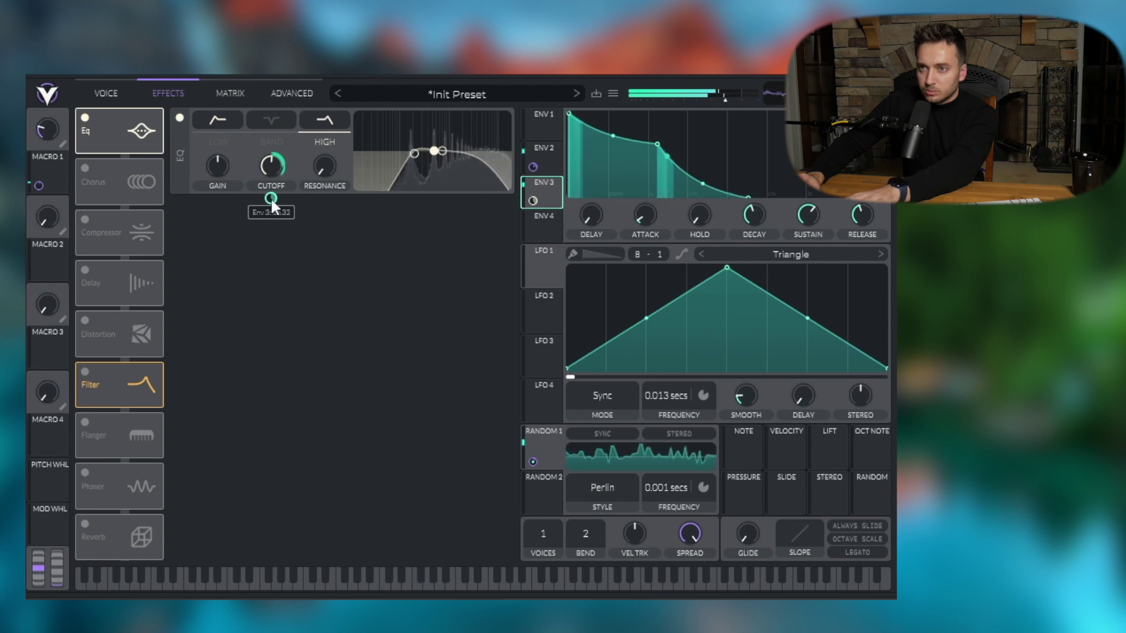
left_click_drag(317, 171, 271, 189)
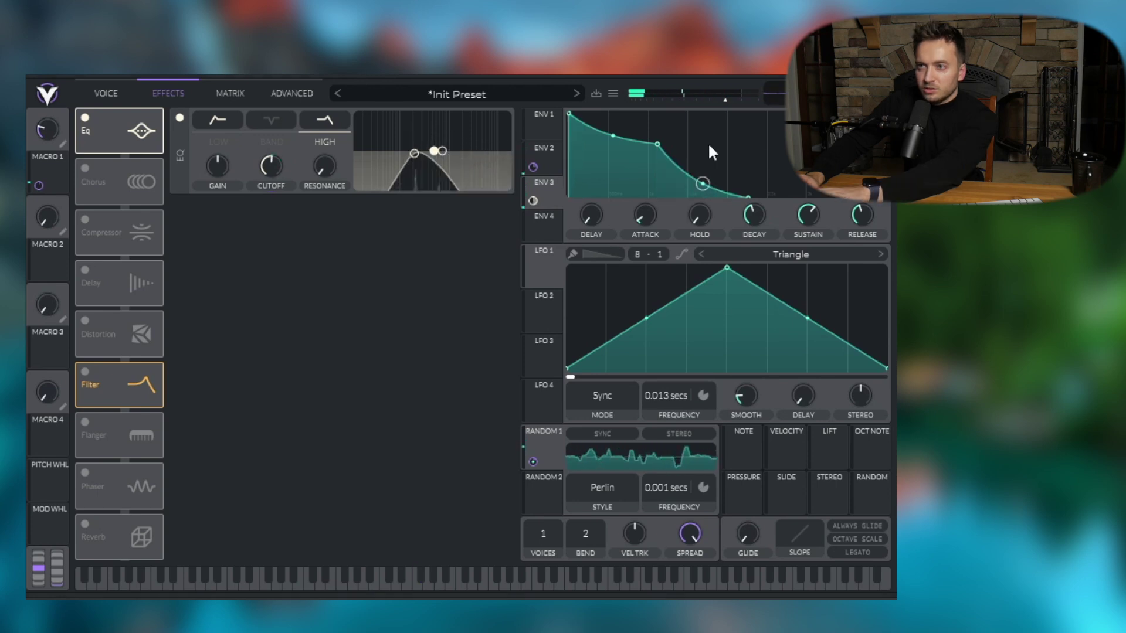
left_click_drag(657, 145, 641, 132)
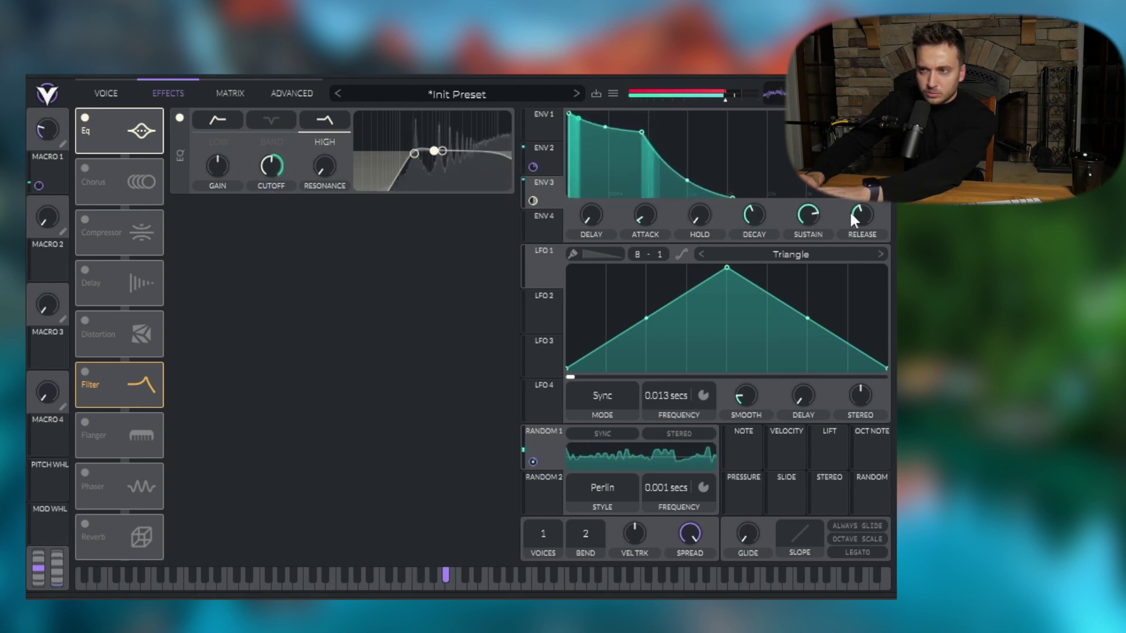
left_click_drag(862, 216, 863, 209)
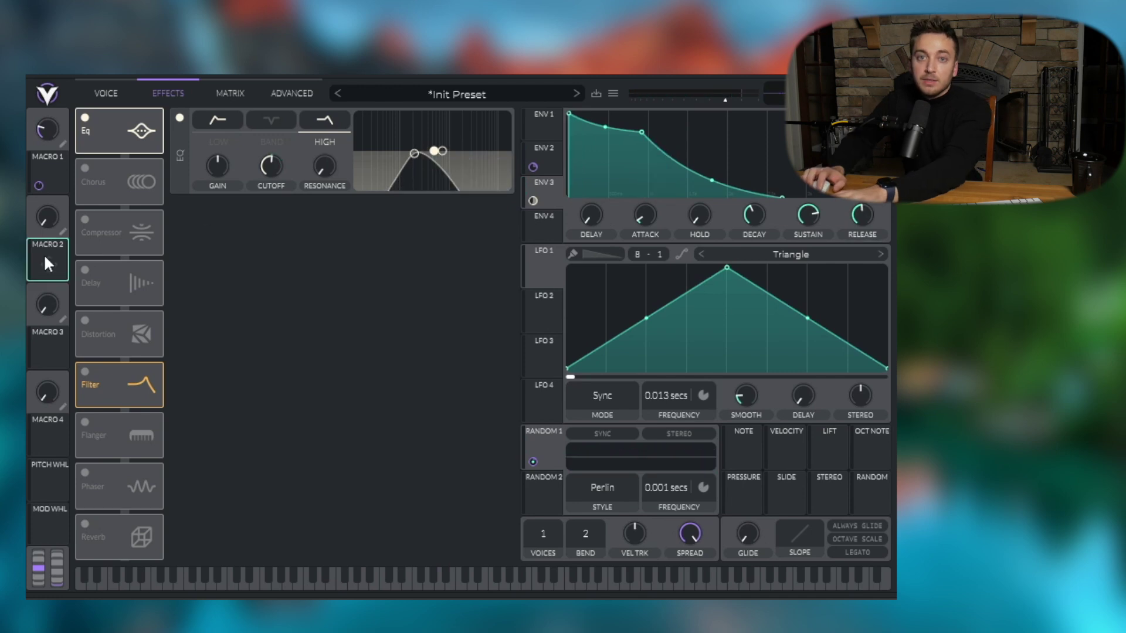
Step: Assign Macro 2 to the amount of Envelope 3's modulation of the EQ cutoff and raise the macro
left_click_drag(45, 257, 435, 154)
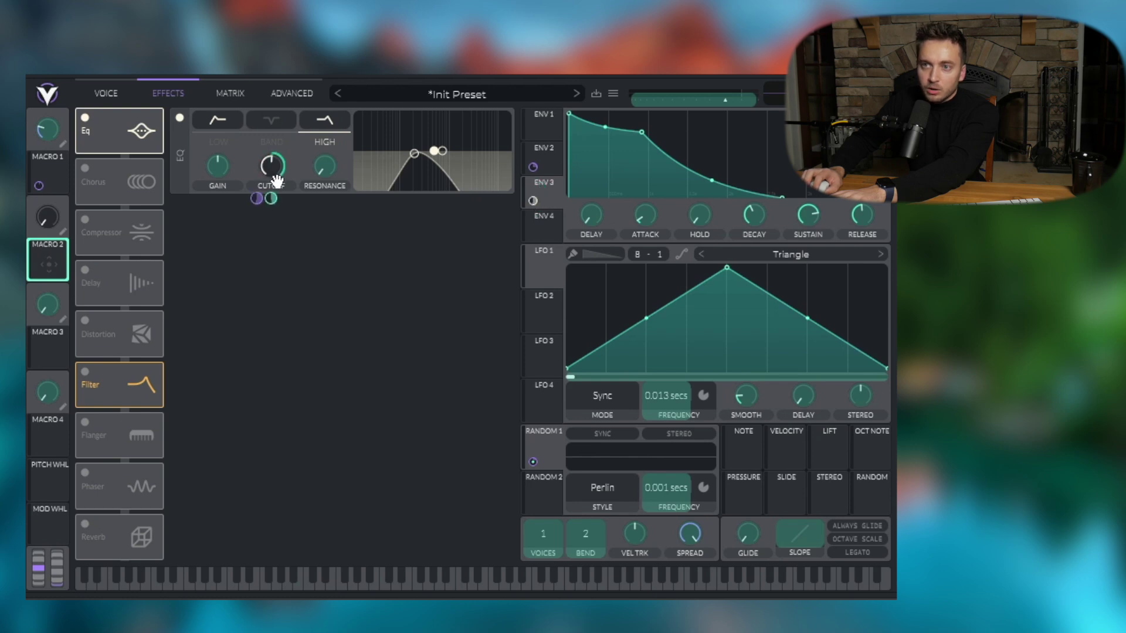
left_click_drag(257, 196, 257, 197)
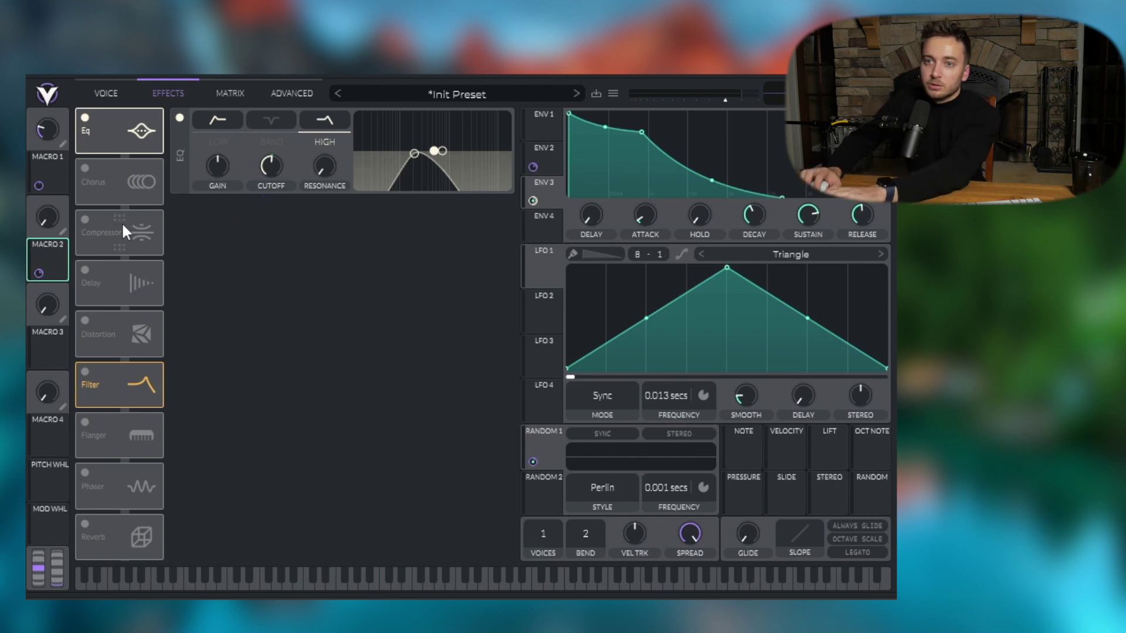
left_click_drag(47, 217, 63, 121)
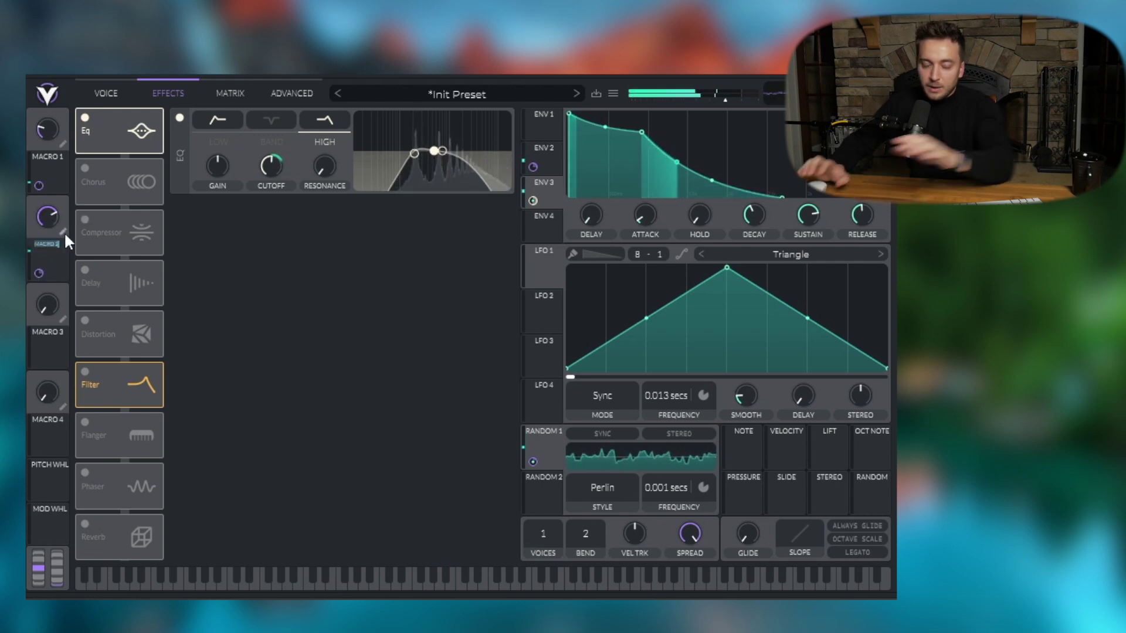
Step: Rename Macro 2 as "env amt" and audition the sound
left_click(64, 233)
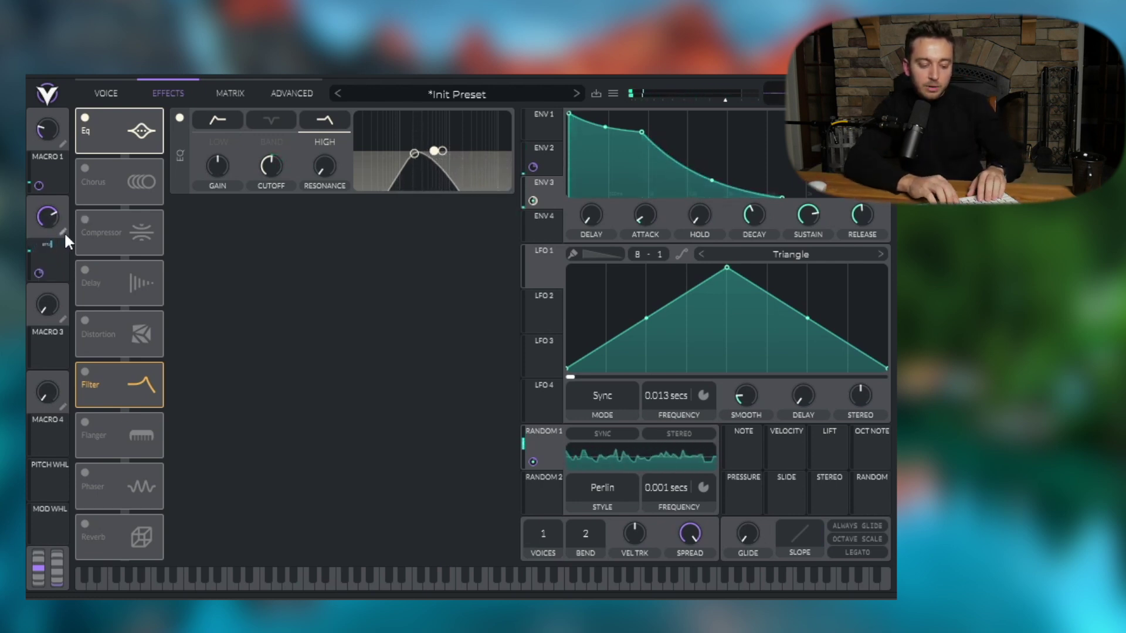
type("env amt")
key("Return")
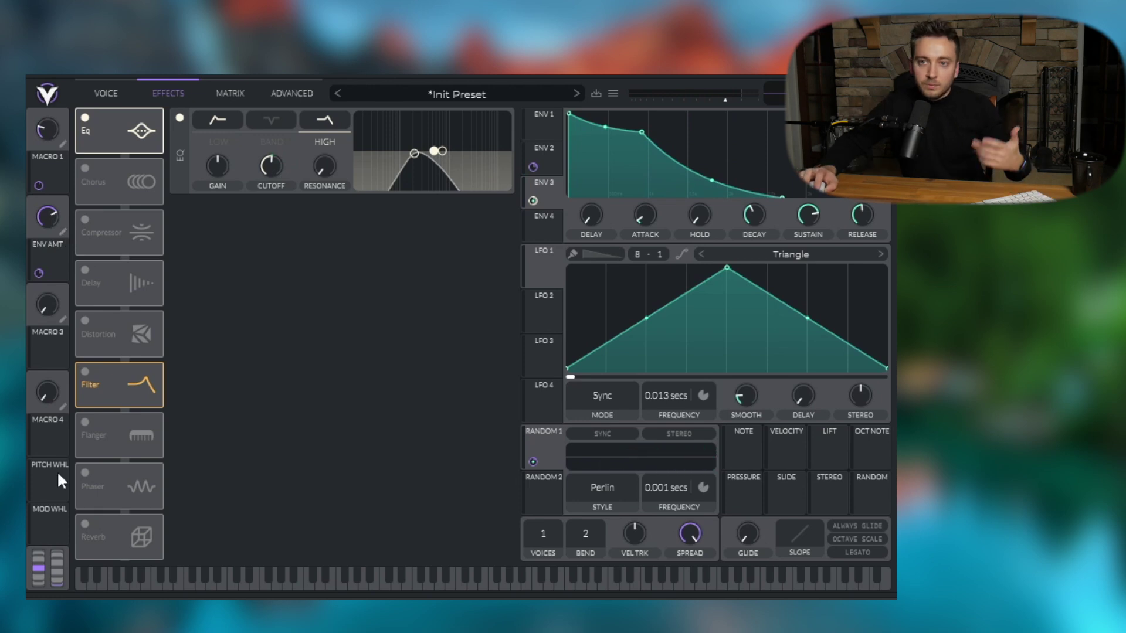
key("a")
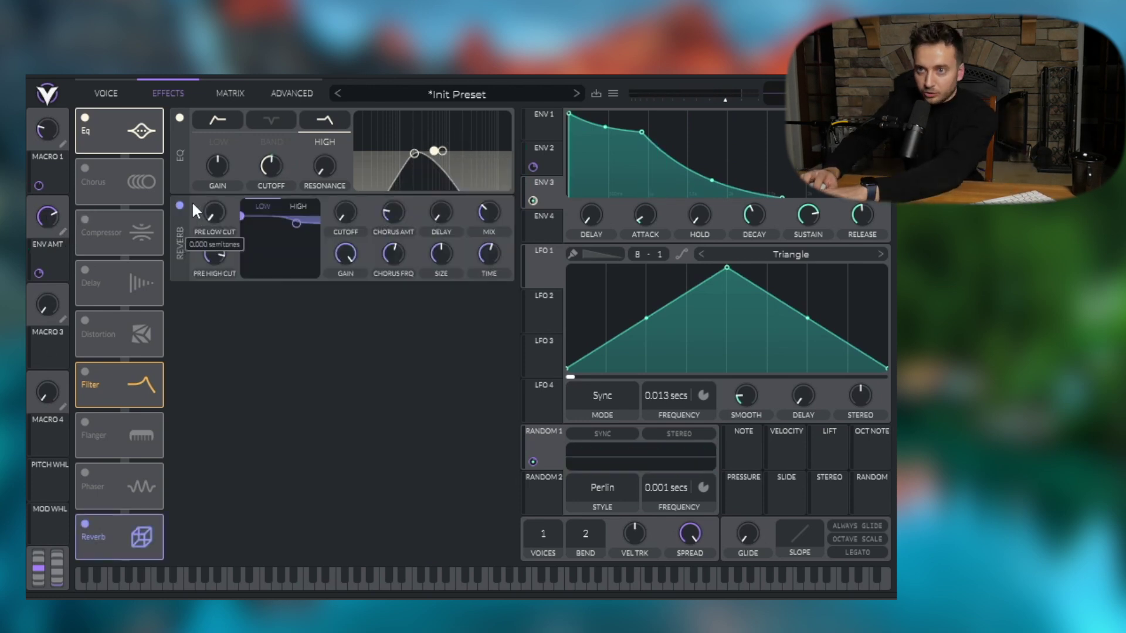
Step: Enable the Reverb effect directly after the EQ and raise the ENV AMT macro to 0.865
left_click(180, 206)
left_click(179, 205)
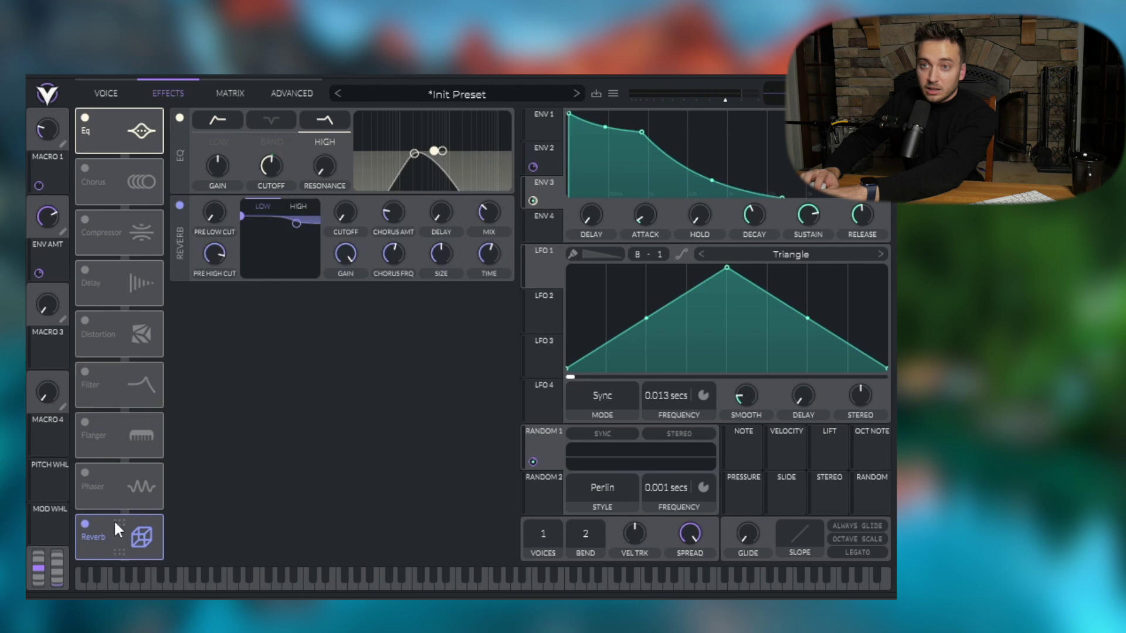
left_click_drag(114, 519, 143, 172)
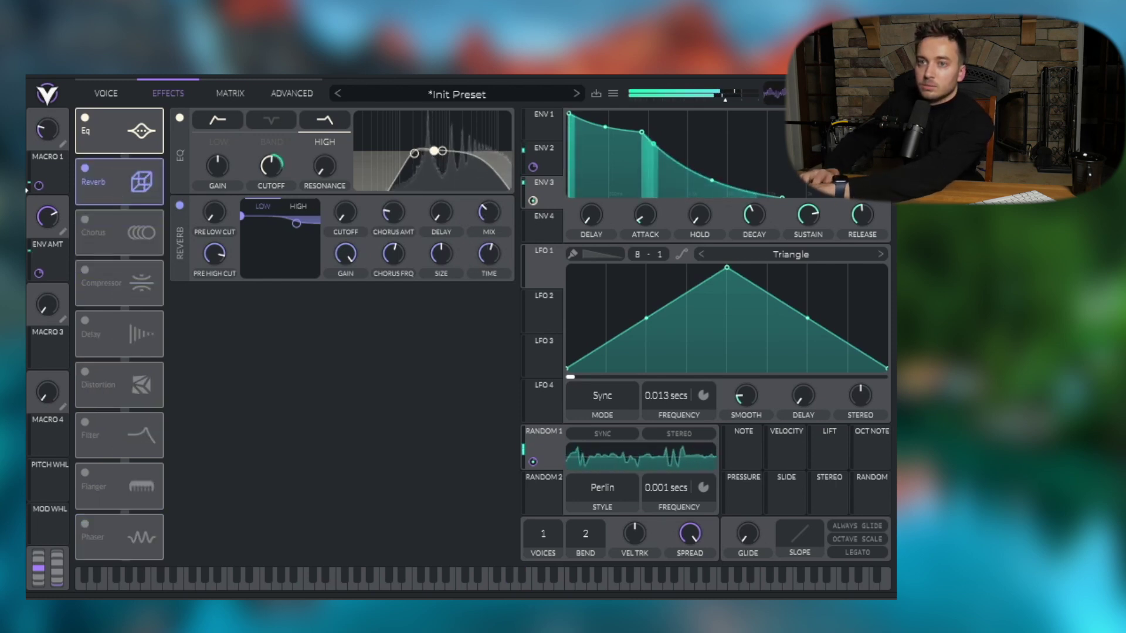
left_click_drag(45, 210, 50, 192)
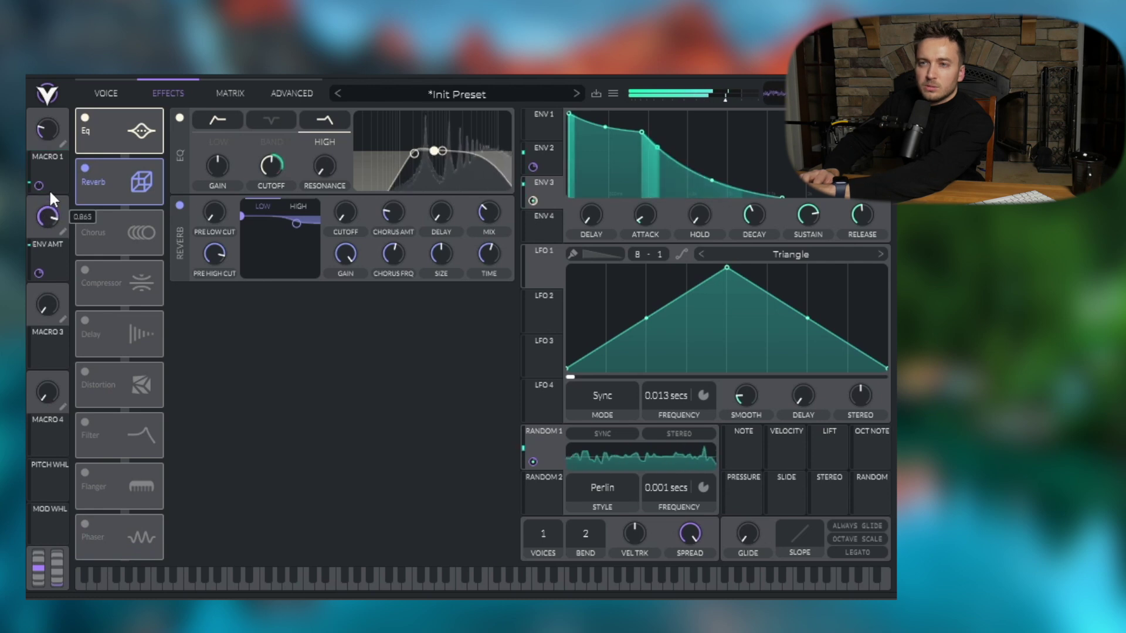
Step: Enable oscillator 2 and smooth LFO 1's triangle shape
left_click(110, 94)
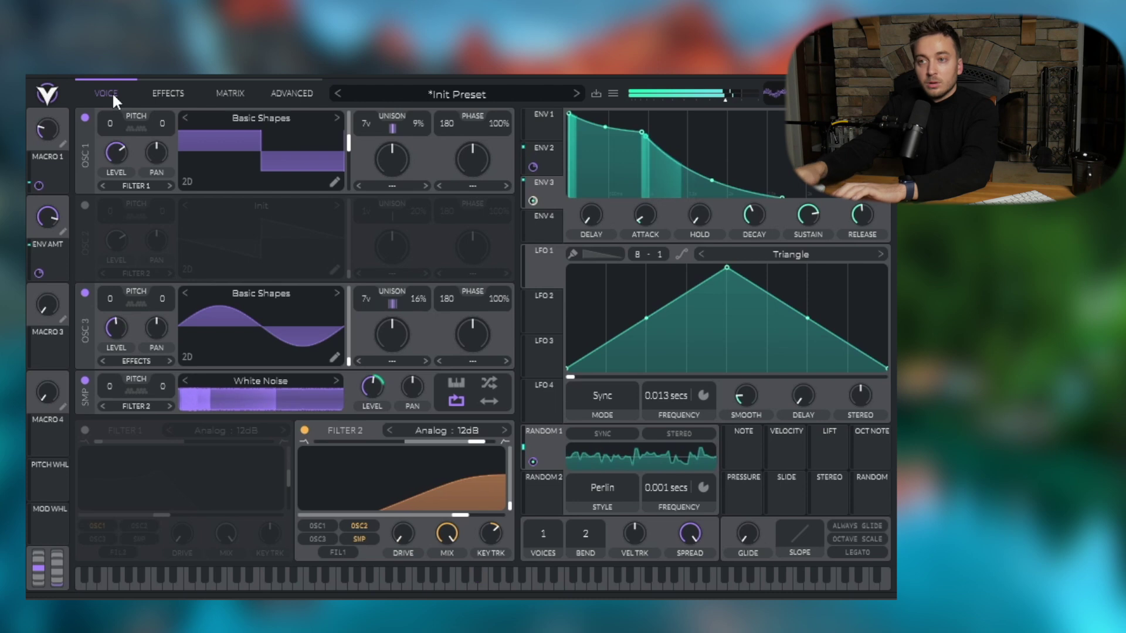
left_click(85, 205)
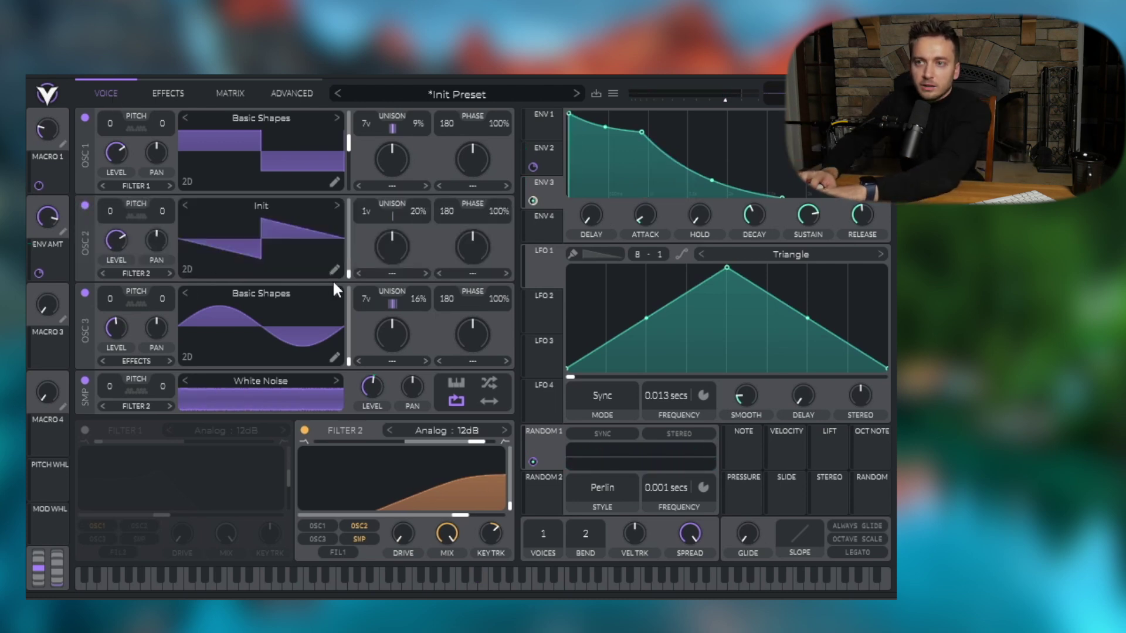
mouse_move(524, 267)
left_click(681, 254)
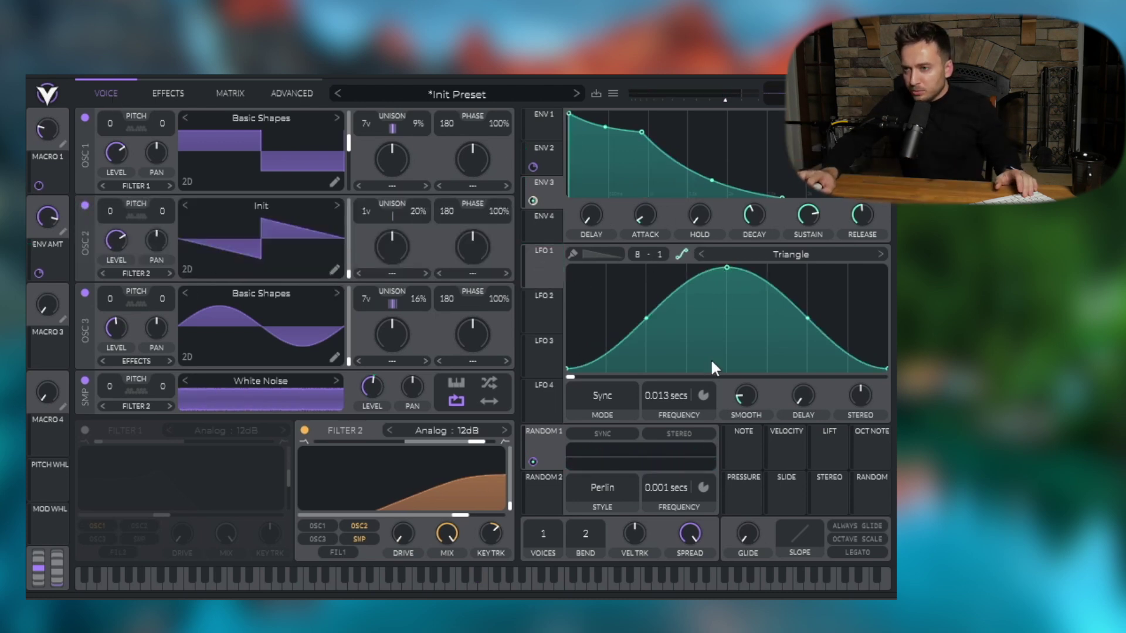
Step: Set LFO 2's frequency to 1/16
left_click(542, 310)
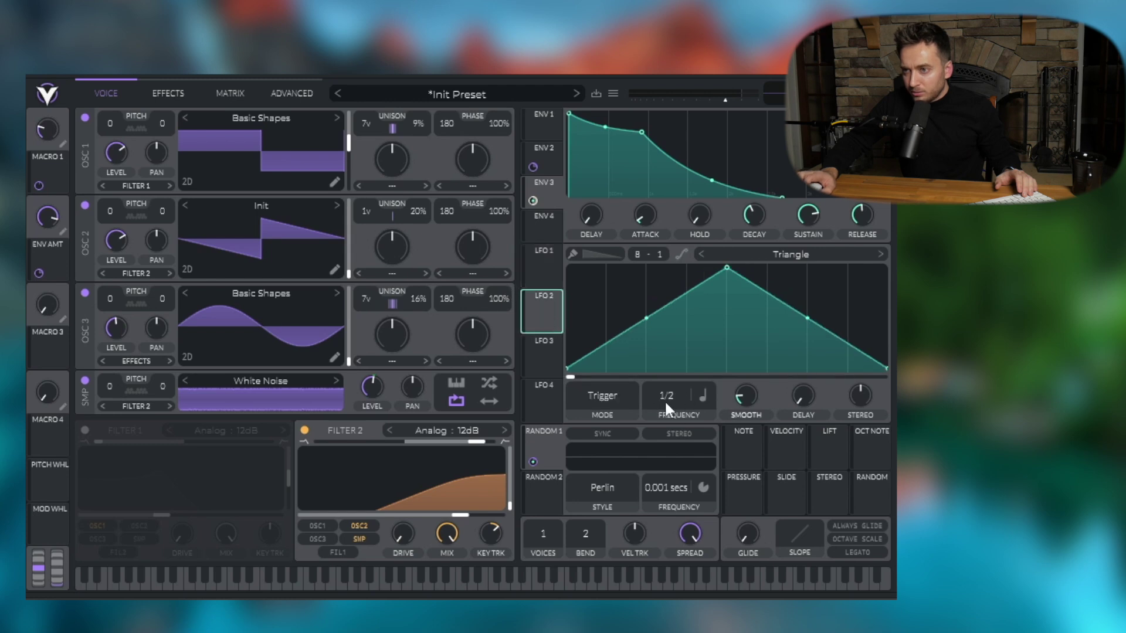
left_click(544, 269)
left_click(544, 317)
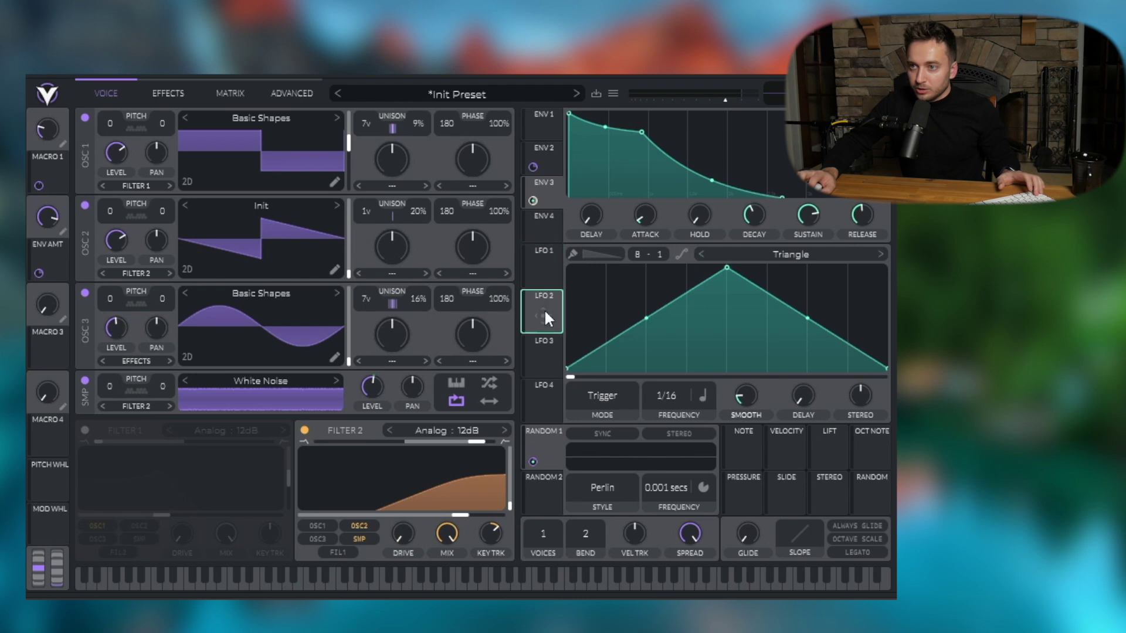
Step: Modulate oscillator 2's pan with LFO 2 and audition the sound with oscillator 1 off and on
left_click_drag(545, 324, 163, 231)
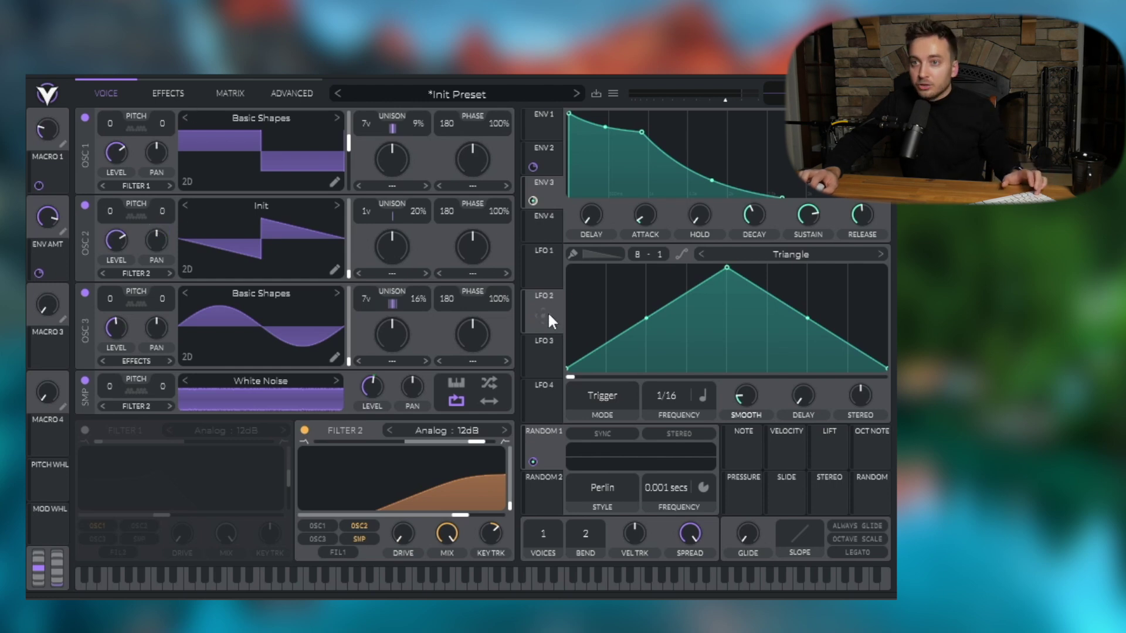
left_click_drag(548, 312, 162, 241)
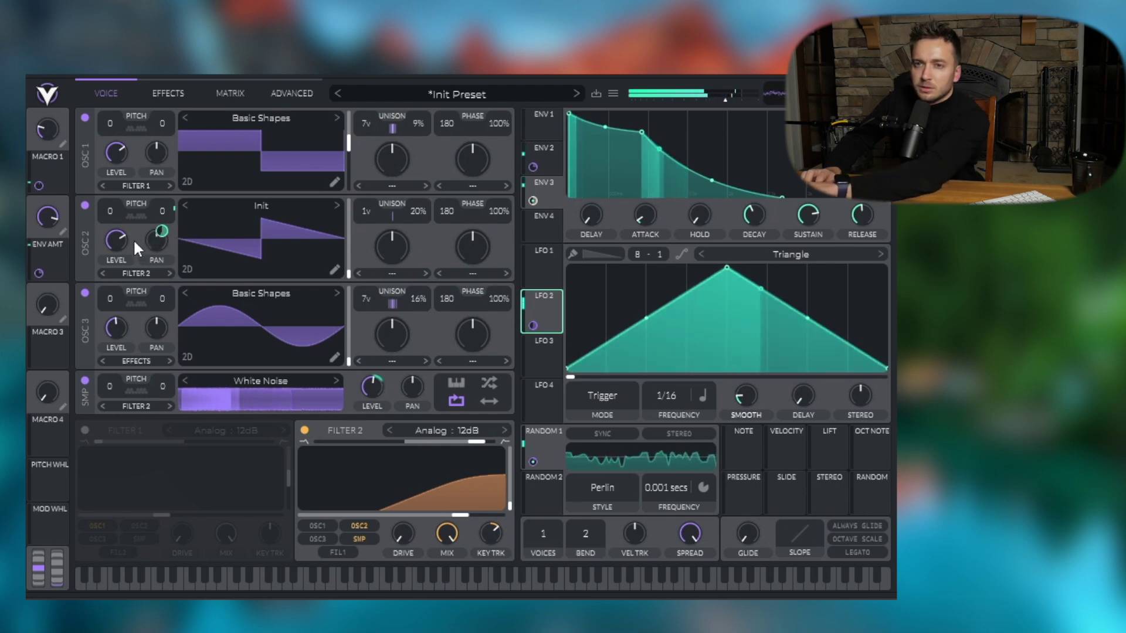
left_click(86, 118)
left_click(86, 117)
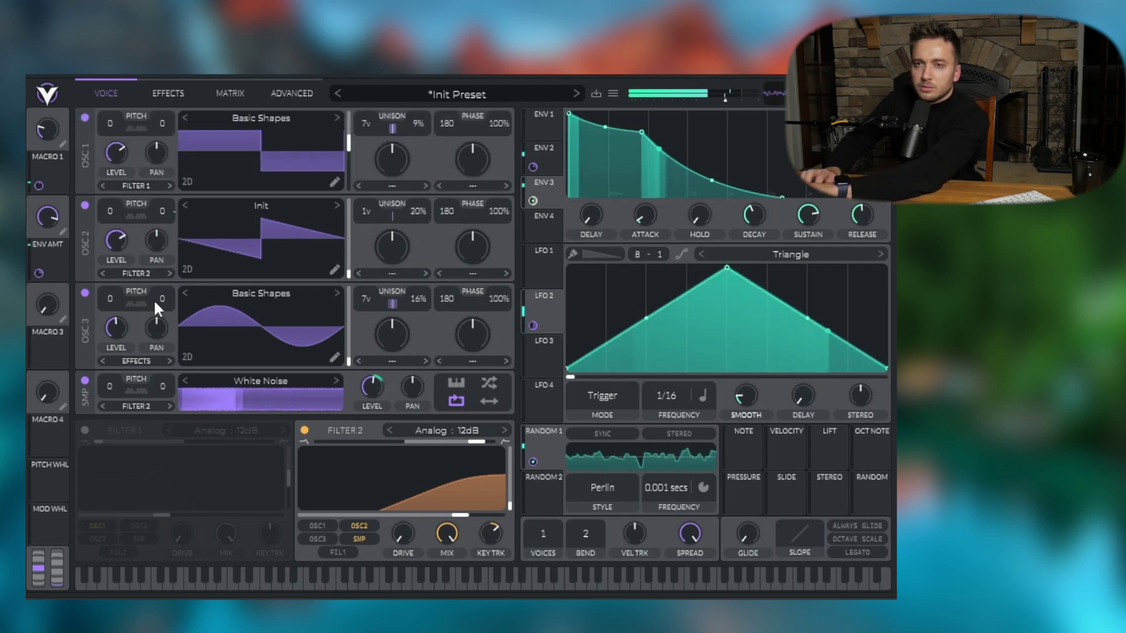
Step: Route oscillator 2 straight to Effects with its level lowered, and switch the oscillator off
left_click(160, 273)
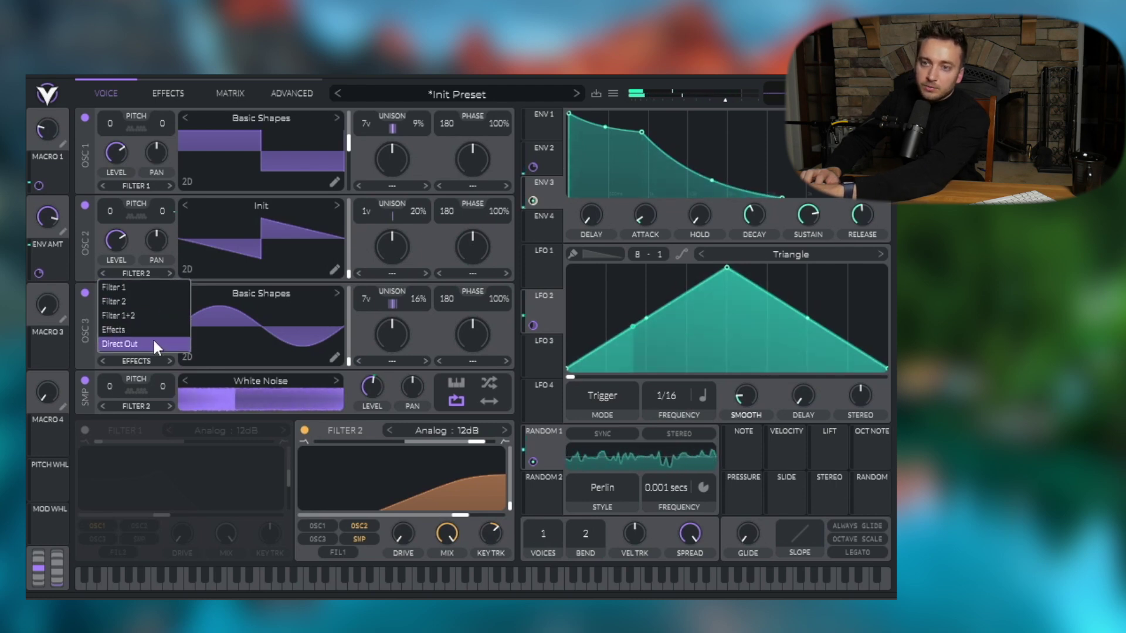
left_click(152, 331)
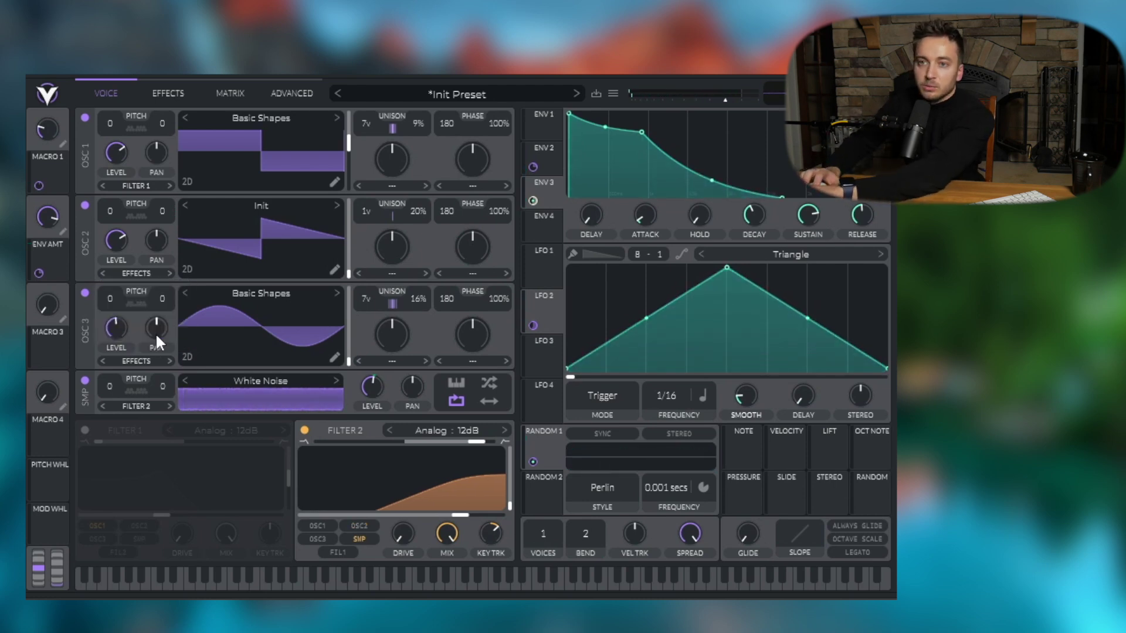
left_click_drag(117, 248, 110, 255)
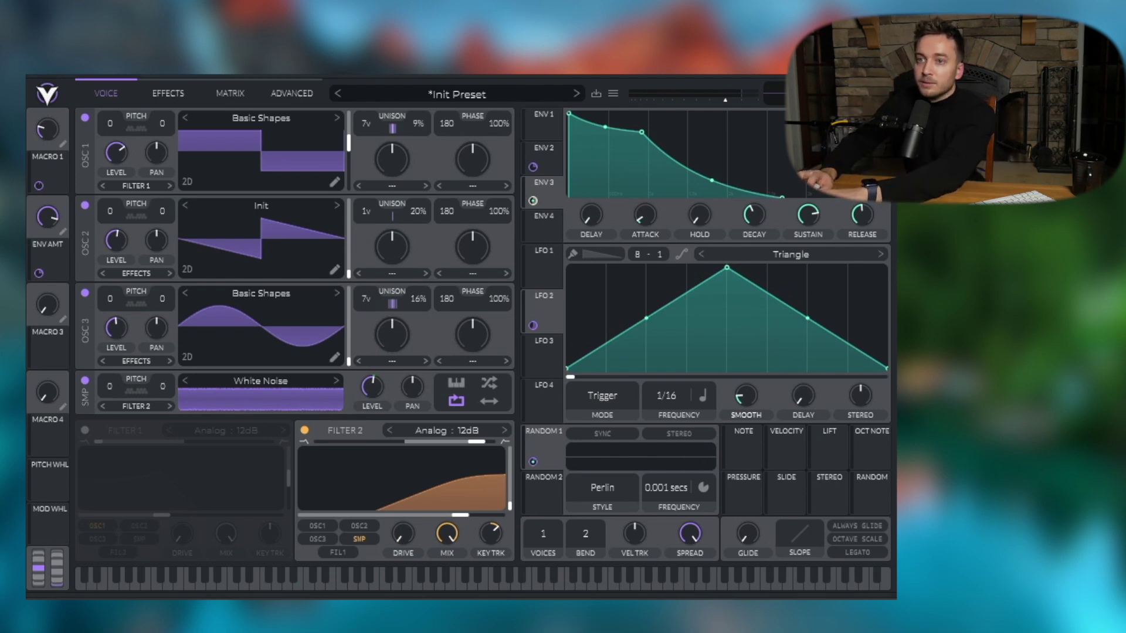
left_click(84, 205)
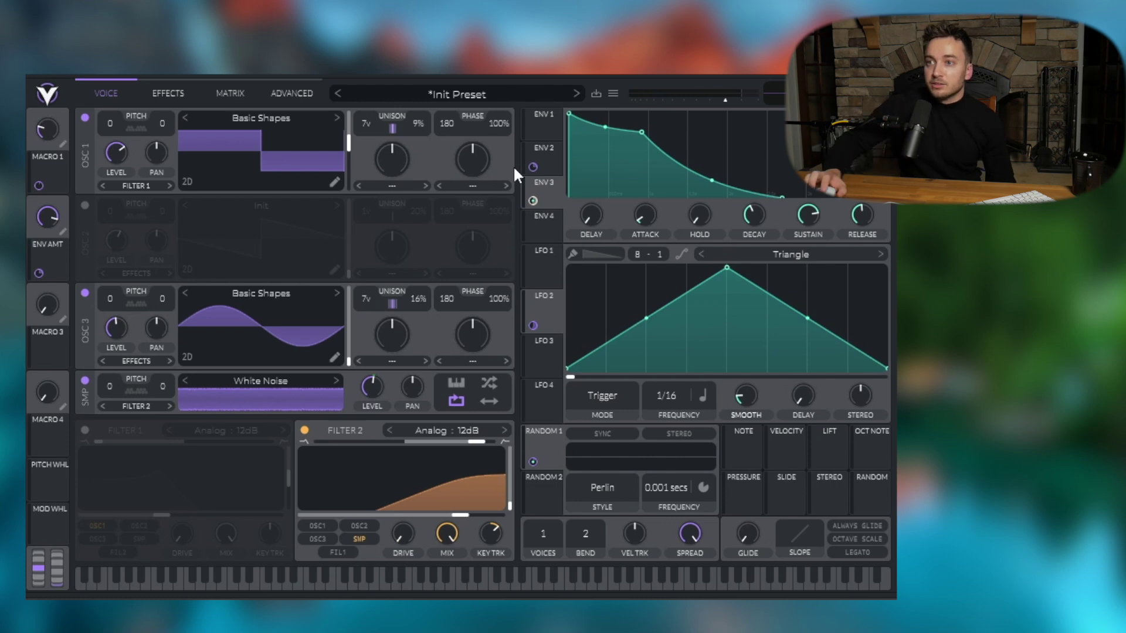
Step: Set oscillator 1's wave morph type to Sync and keep the morph amount at 50%
left_click(476, 186)
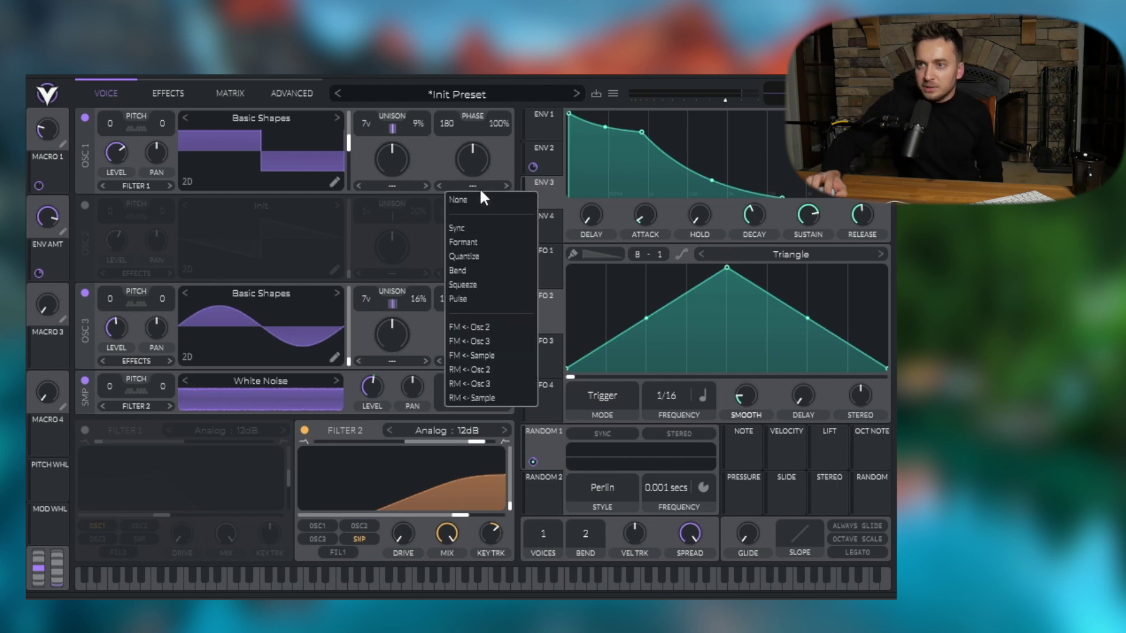
left_click(484, 231)
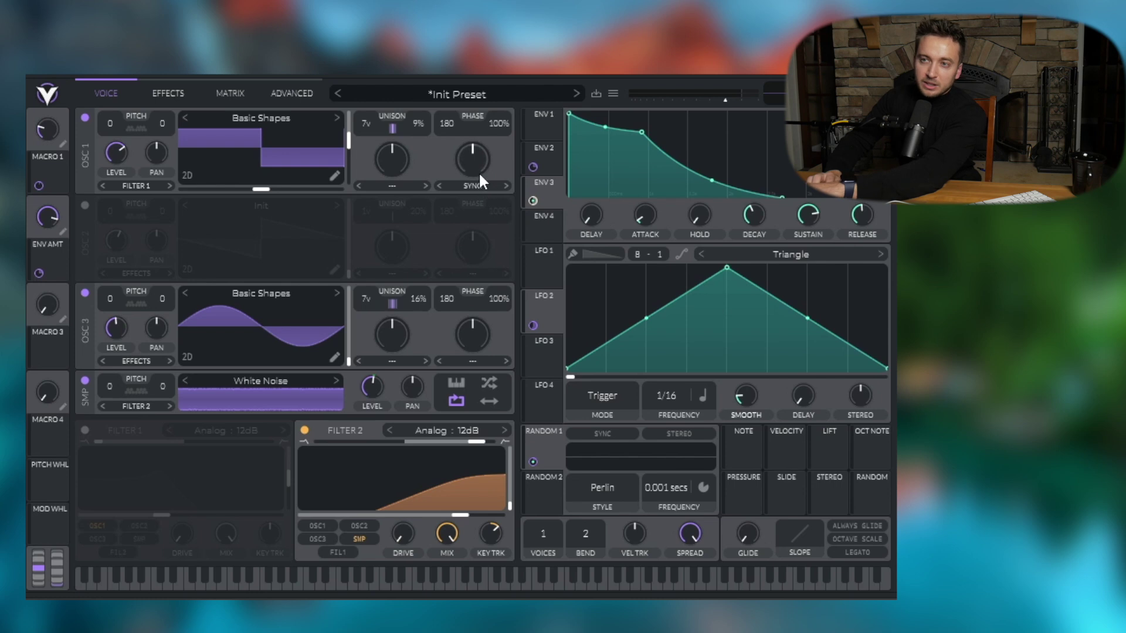
mouse_move(481, 157)
left_mouse_down()
mouse_move(494, 118)
mouse_move(483, 163)
left_mouse_up()
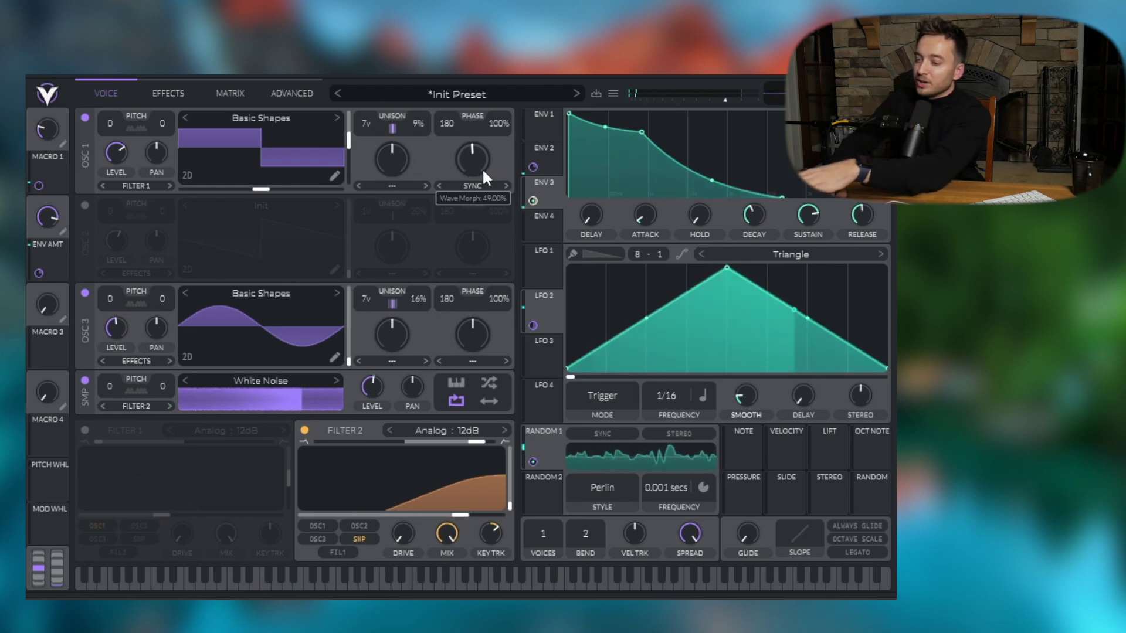
double_click(483, 170)
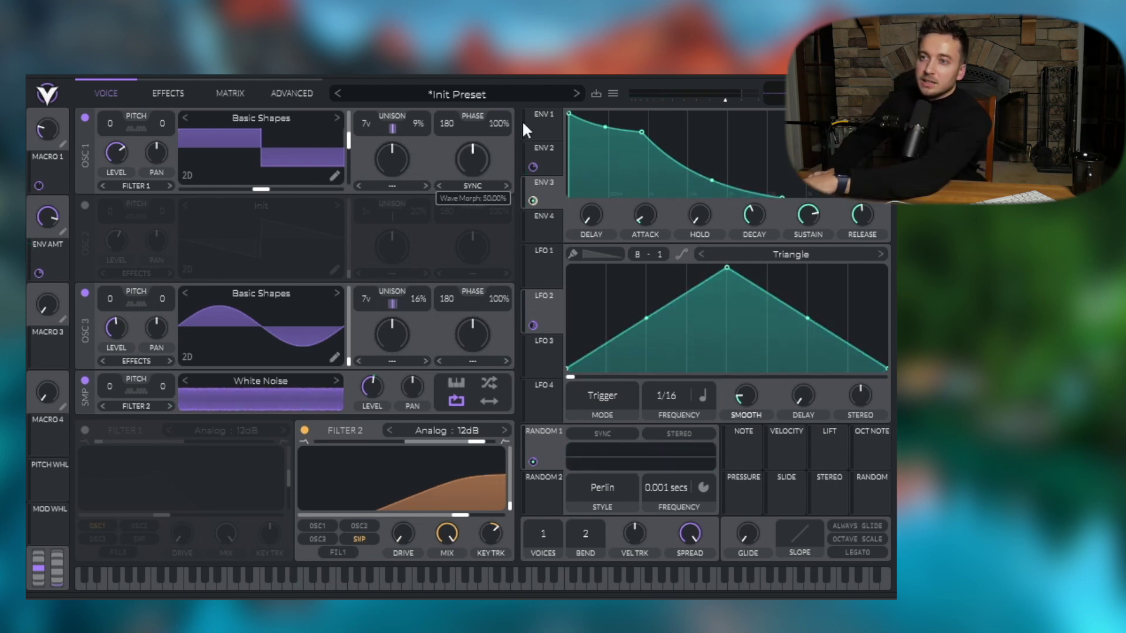
left_click_drag(495, 136, 469, 164)
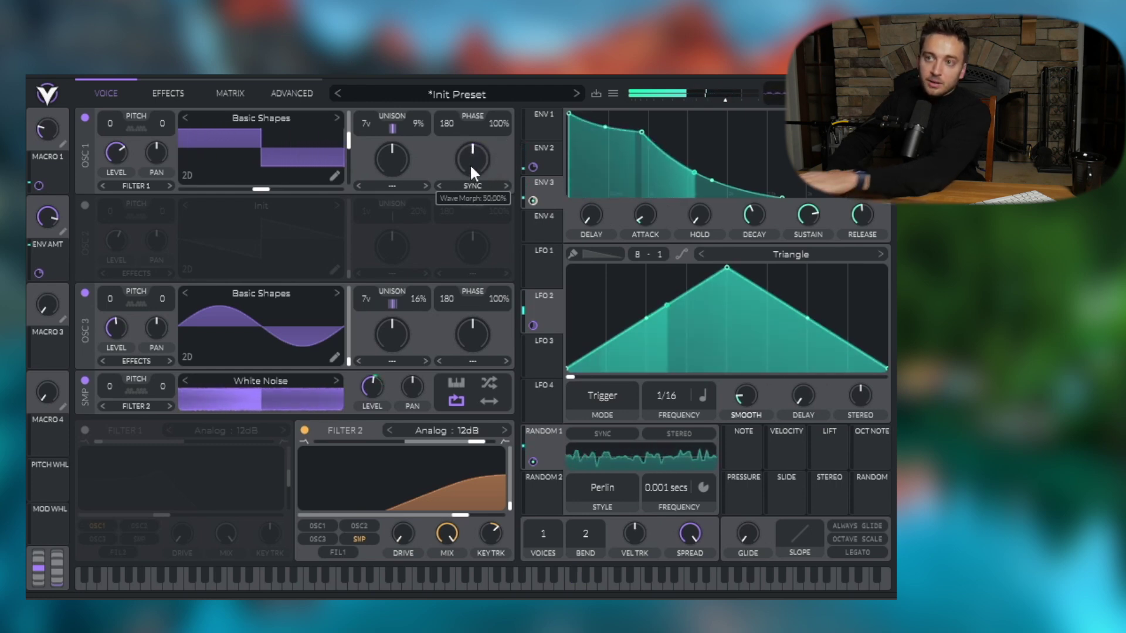
Step: Assign Macro 3 to oscillator 1's Sync amount and sweep the macro down to zero and back up to maximum
left_click_drag(39, 361, 473, 198)
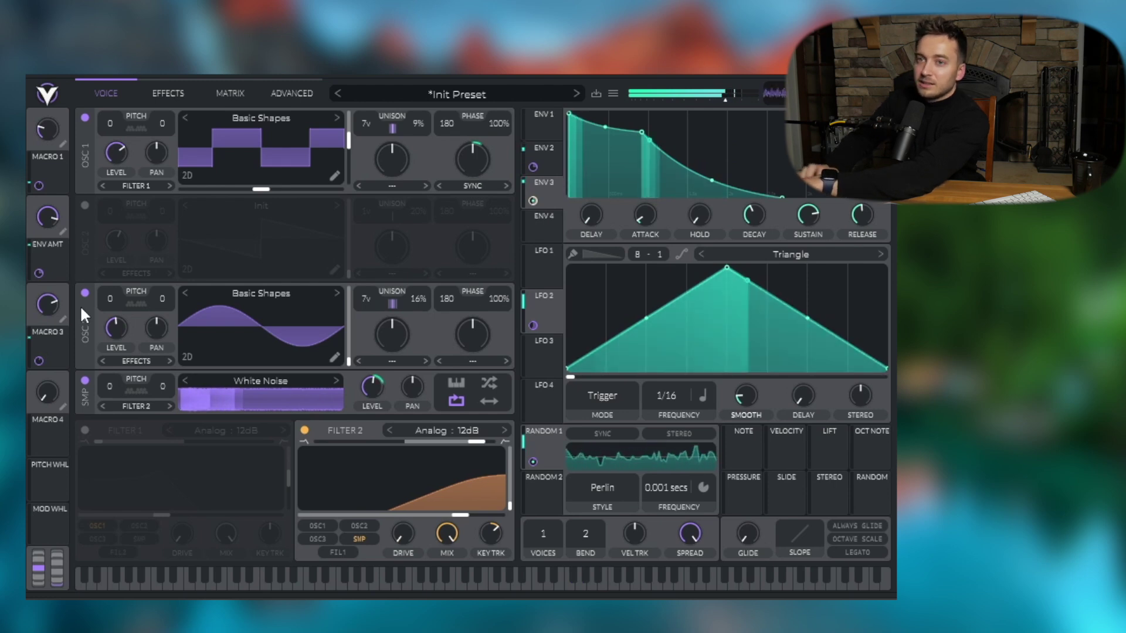
left_click_drag(49, 331, 67, 258)
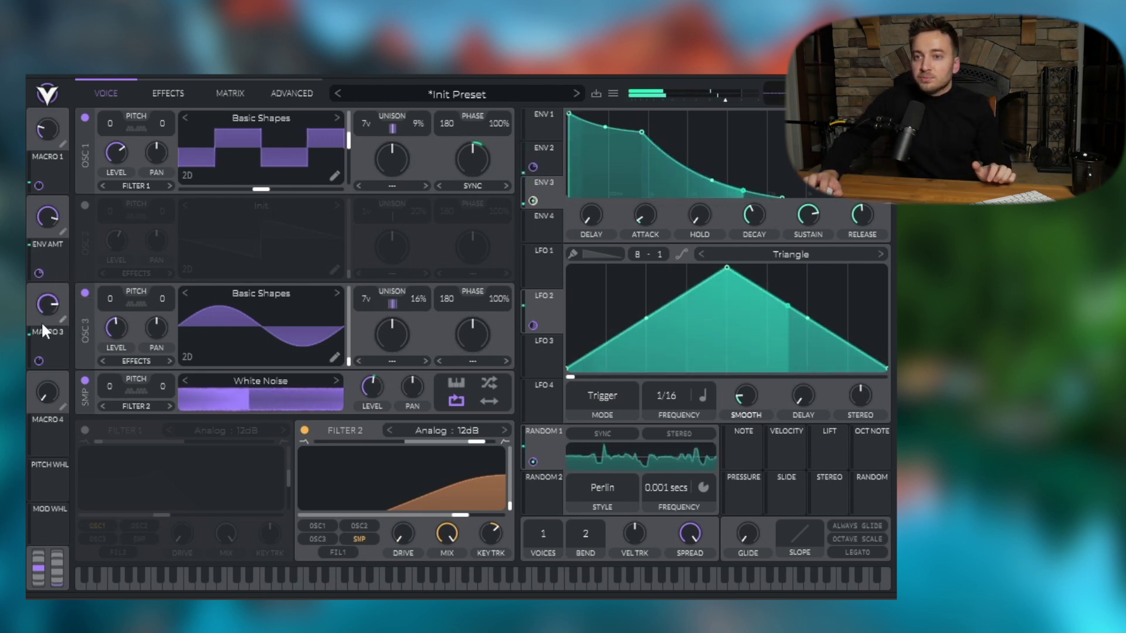
left_click_drag(42, 322, 25, 537)
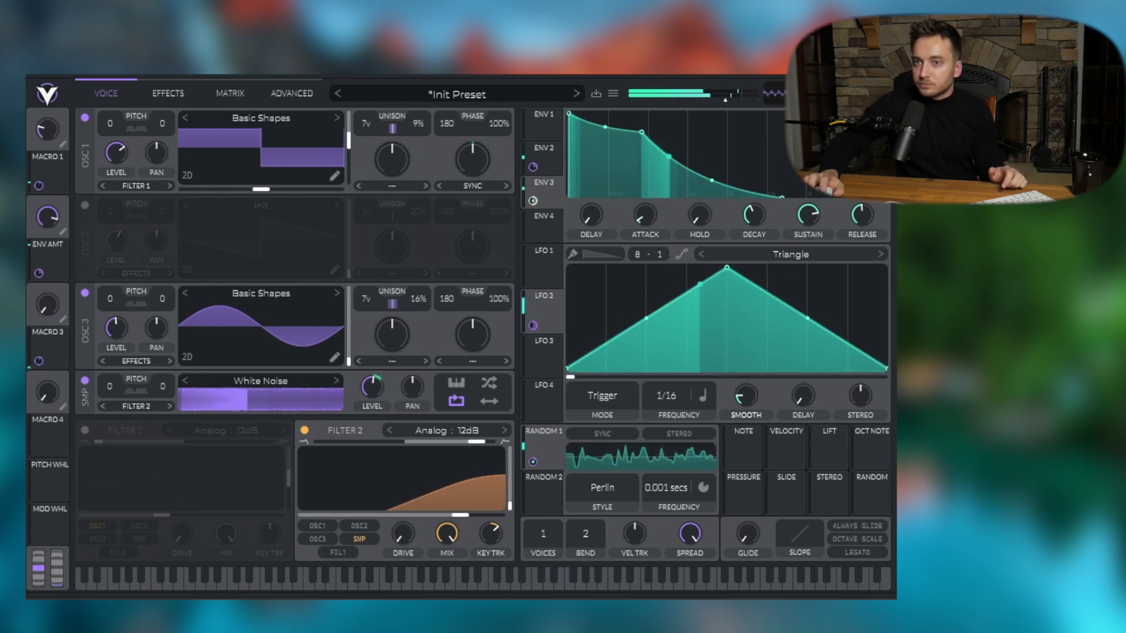
left_click_drag(51, 311, 111, 107)
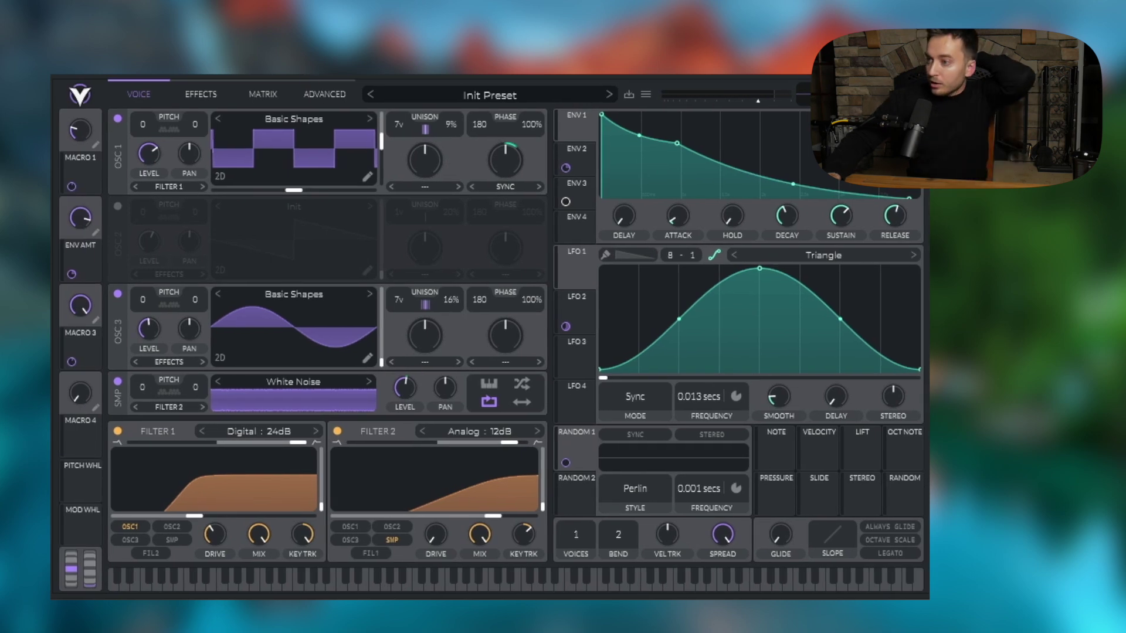
Step: Set LFO 3's frequency to 1/16 and assign the LFO to oscillator 1's pan
left_click(575, 358)
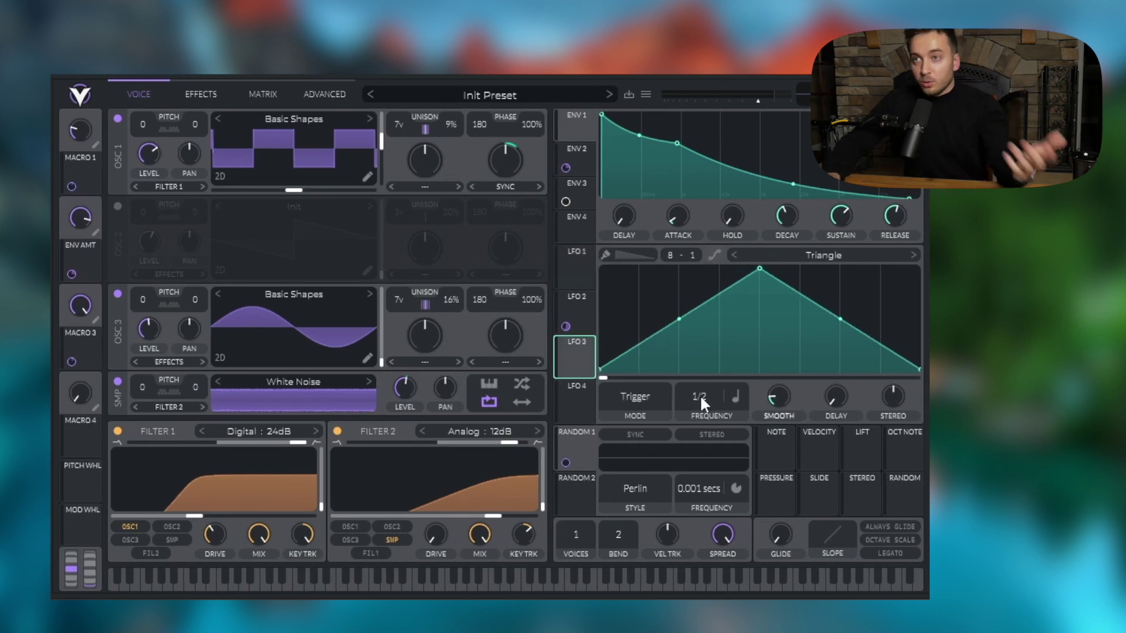
left_click_drag(699, 399, 698, 405)
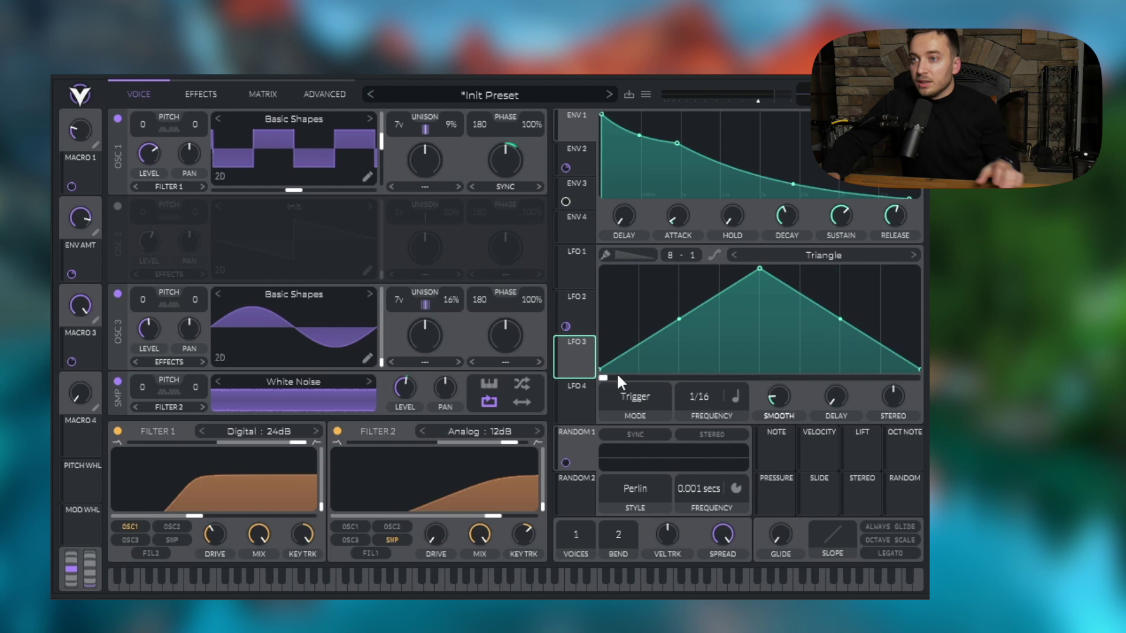
left_click_drag(586, 356, 189, 153)
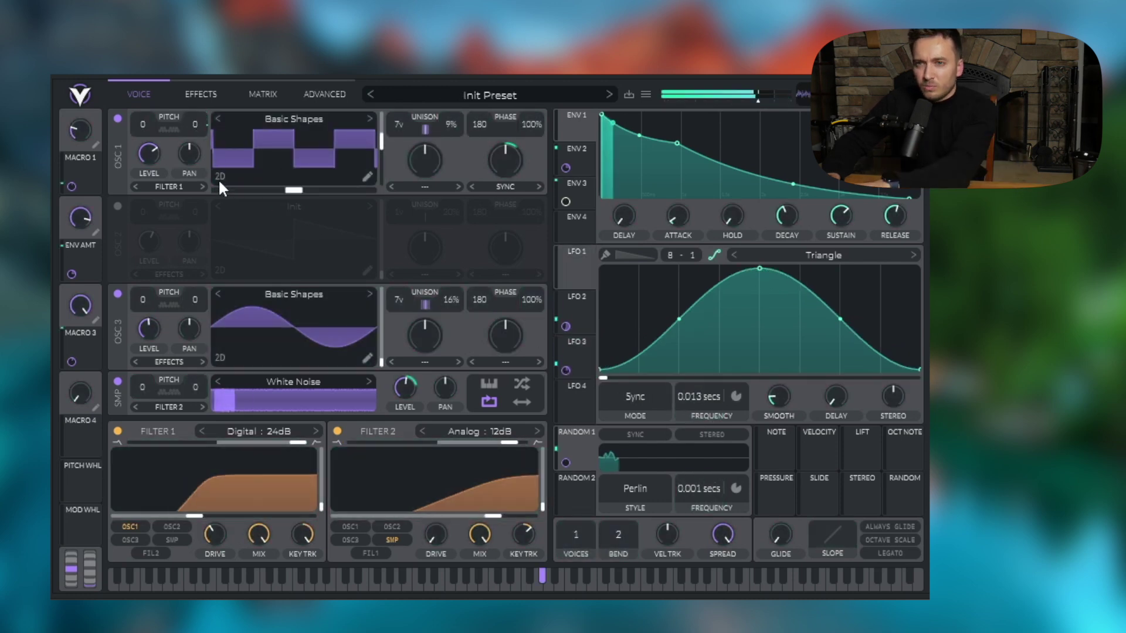
Step: Raise the output volume slightly and modulate oscillator 3's pan with LFO 3 at 0.720
mouse_move(199, 143)
left_click_drag(762, 102, 772, 103)
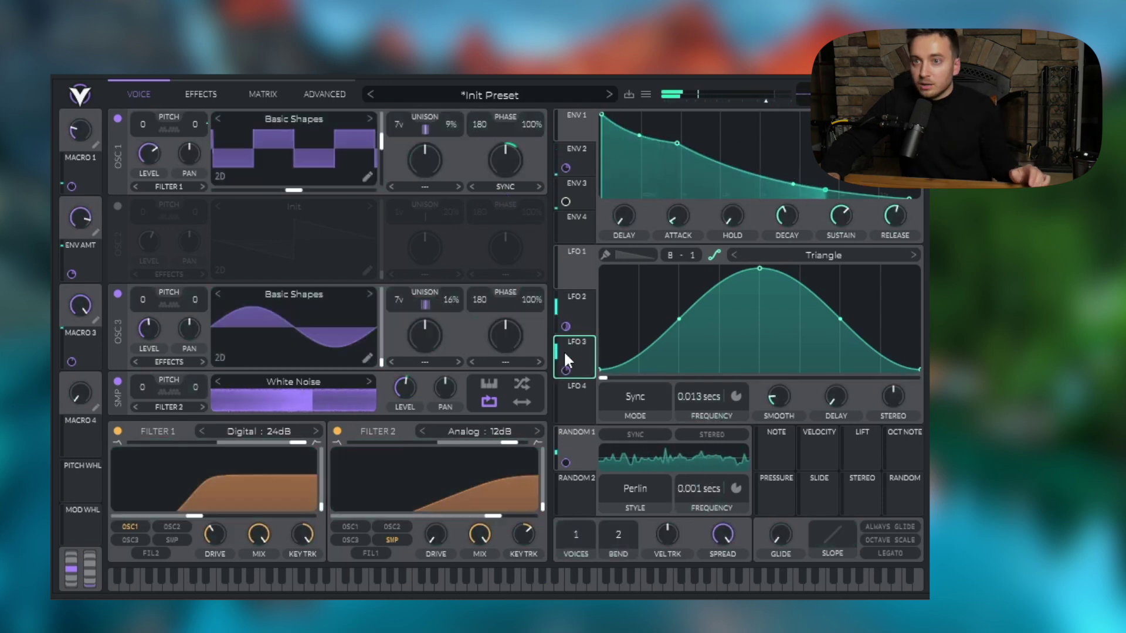
left_click_drag(564, 350, 196, 357)
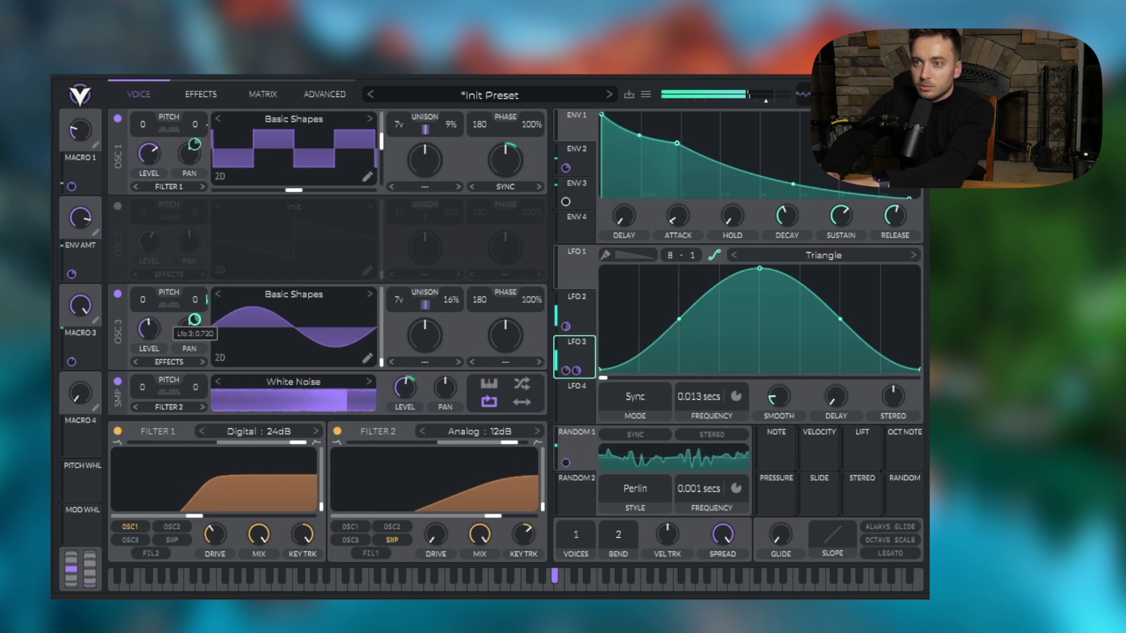
Step: Modulate the global voice tuning with LFO 3 at an amount of 0.440
left_click(329, 95)
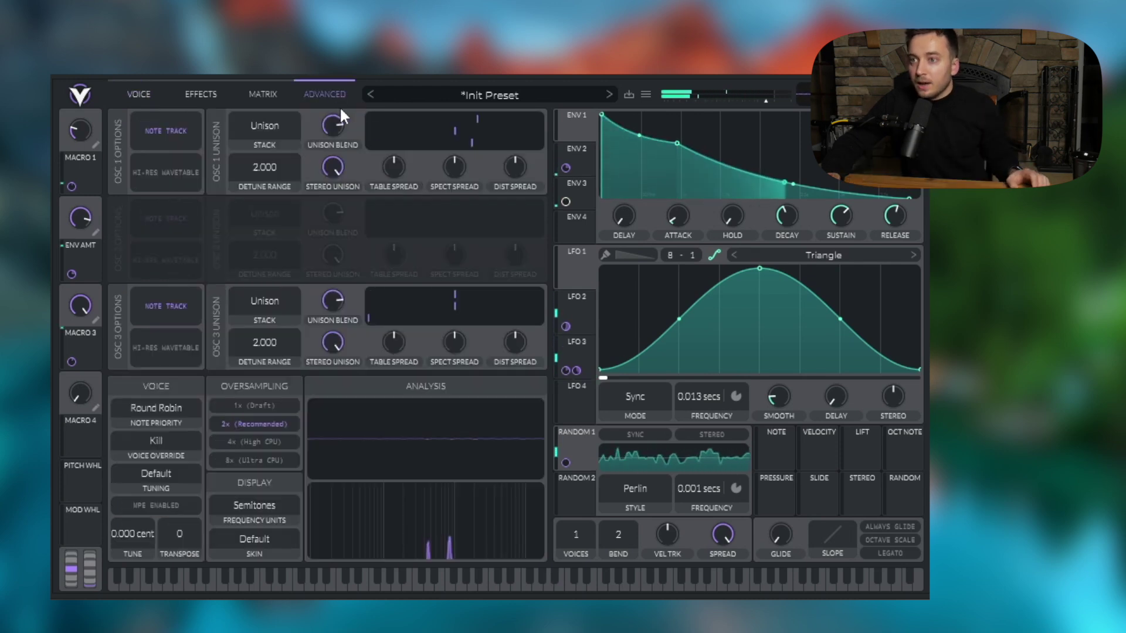
left_click(580, 347)
left_click_drag(579, 347, 141, 535)
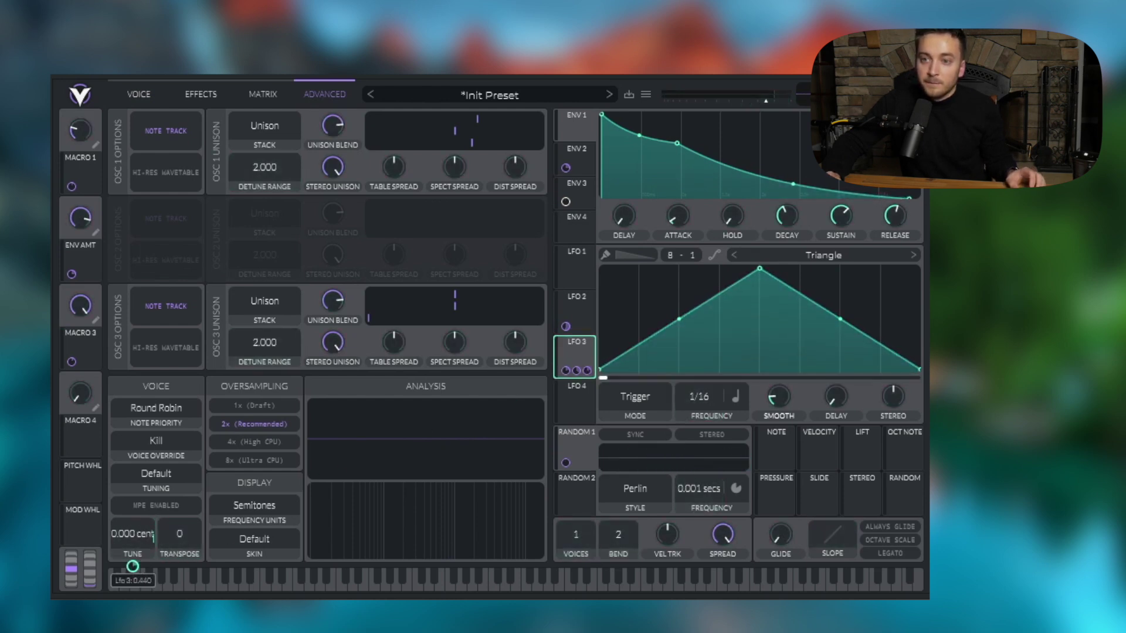
Step: Assign Macro 4 to the amounts of all three LFO 3 modulations
left_click_drag(83, 446, 564, 370)
left_click_drag(81, 443, 463, 430)
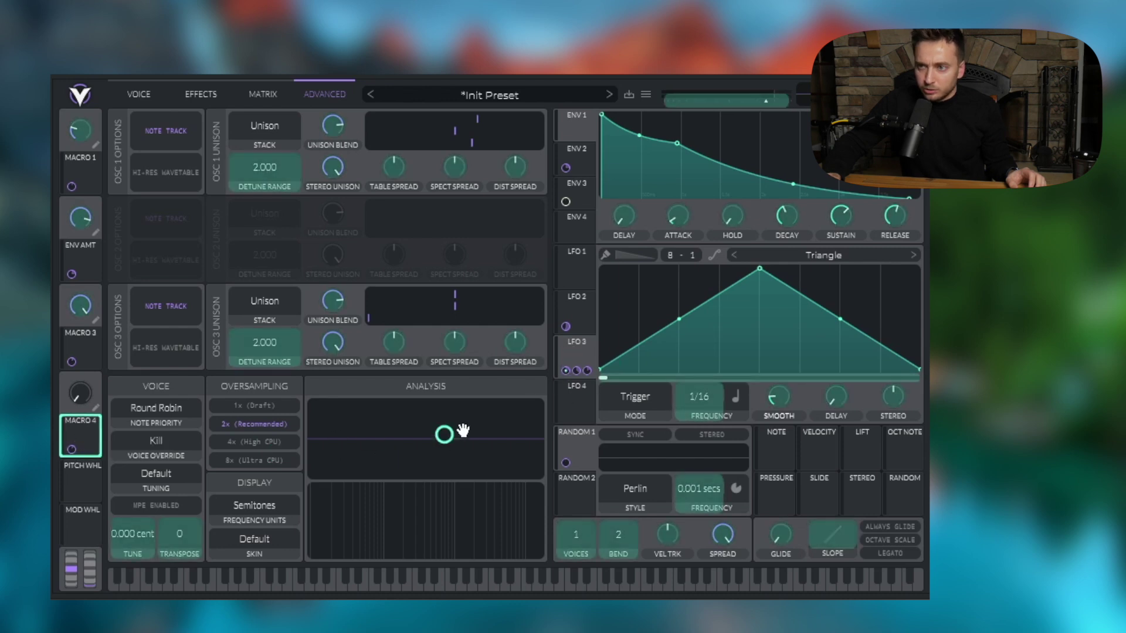
left_click_drag(578, 375, 577, 376)
left_click_drag(85, 444, 587, 370)
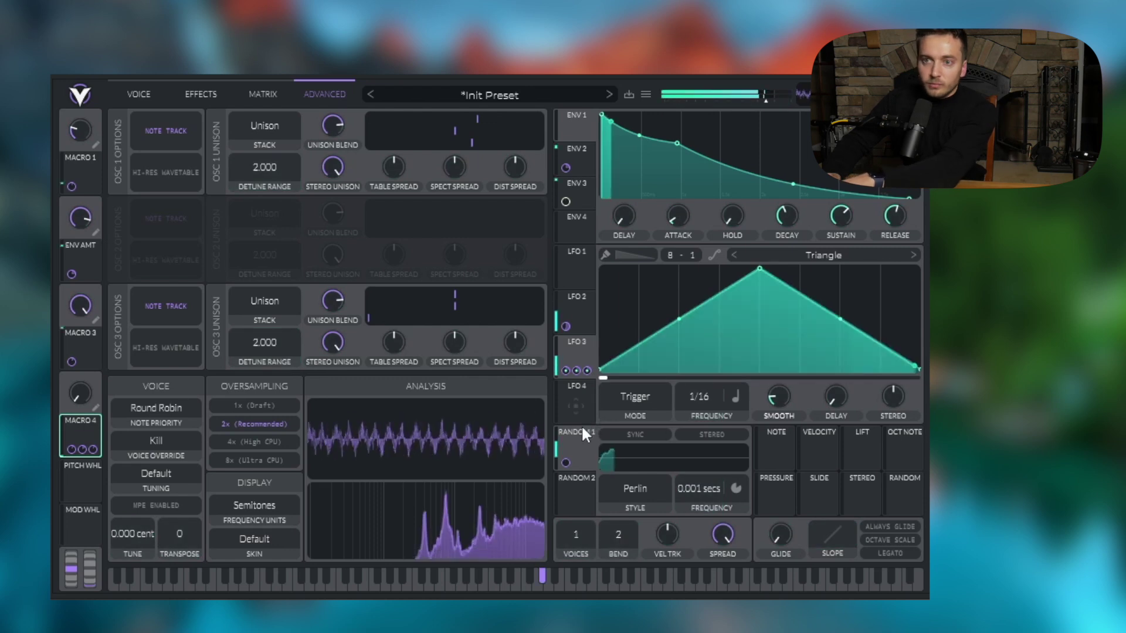
Step: Sweep Macro 4 up and down to test the LFO 3 movement and set it to 0.350
left_click_drag(76, 390, 101, 227)
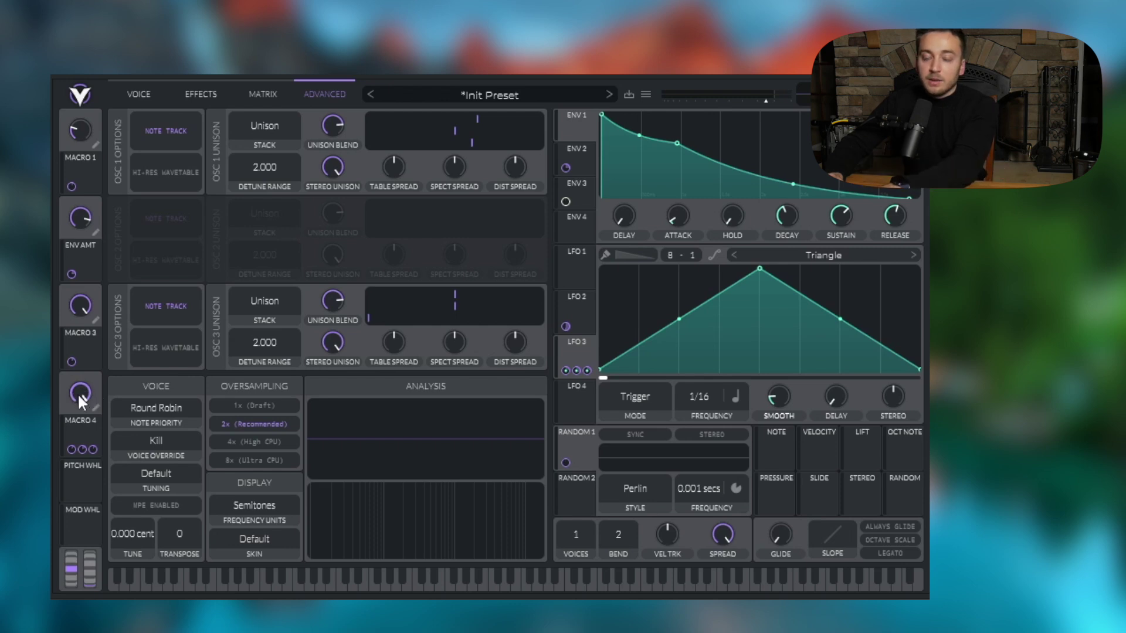
left_click_drag(77, 393, 67, 527)
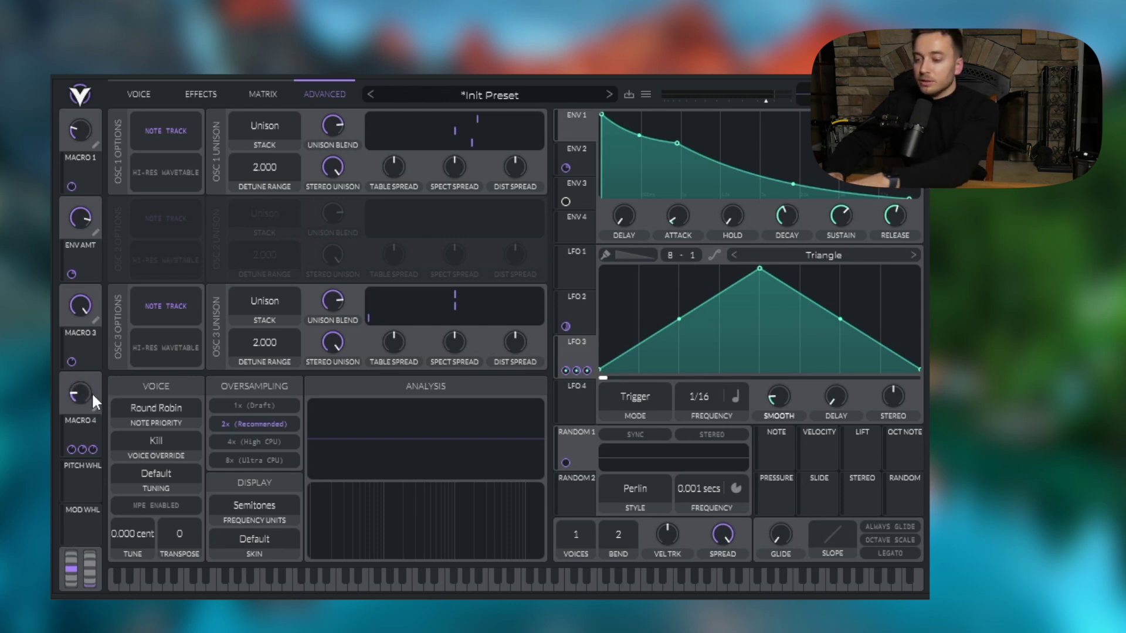
left_click_drag(81, 390, 83, 363)
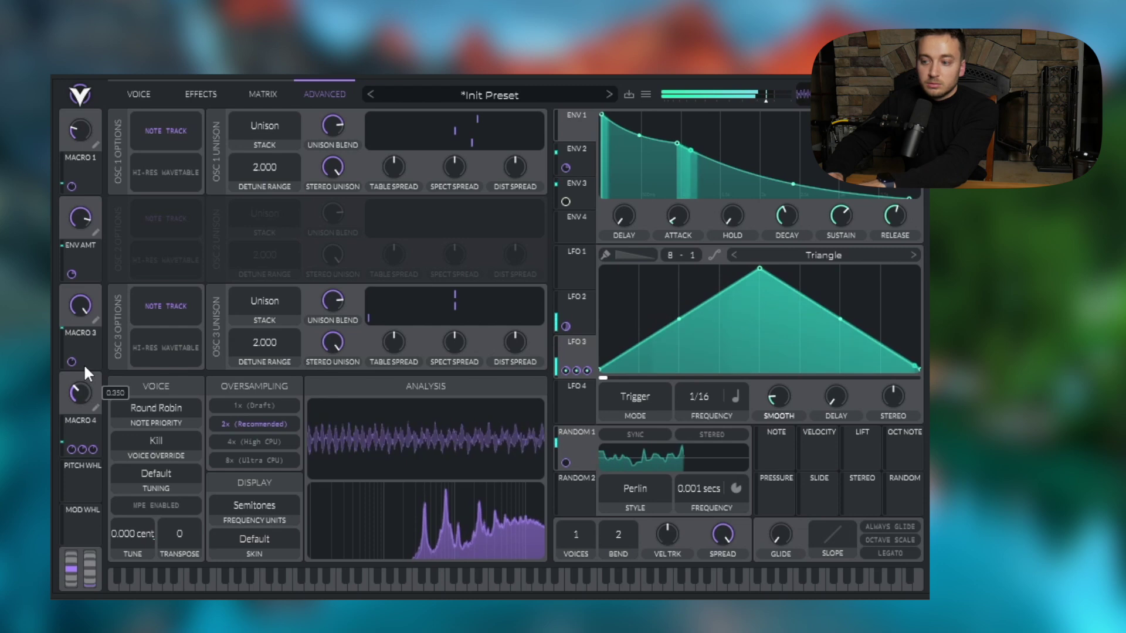